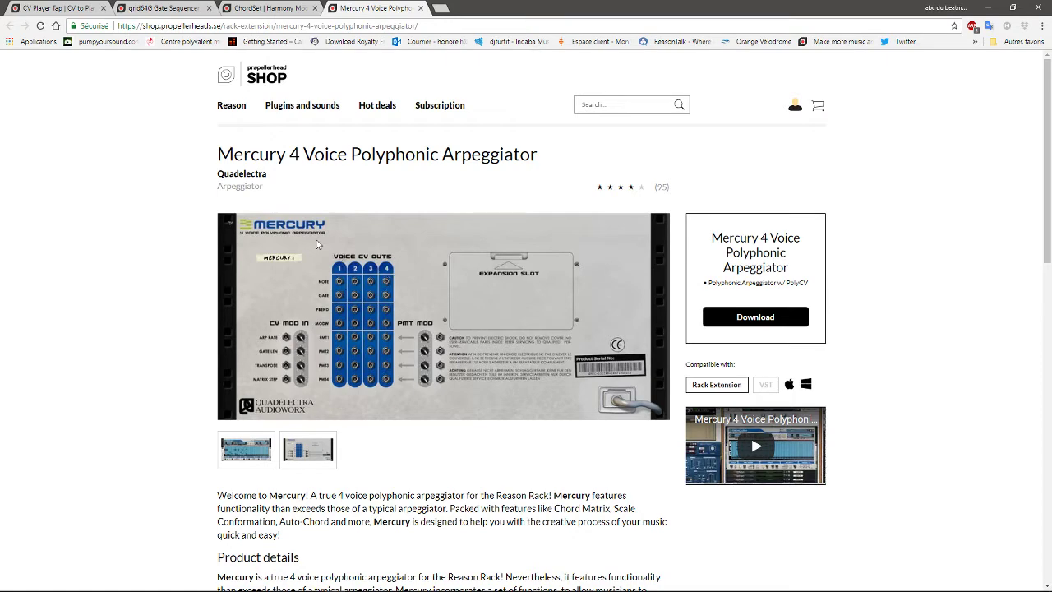
Look through the shop pages for CV Player Tap, grid64G Gate Sequencer, ChordSet and Mercury 4 Voice Polyphonic Arpeggiator.
left_click(60, 7)
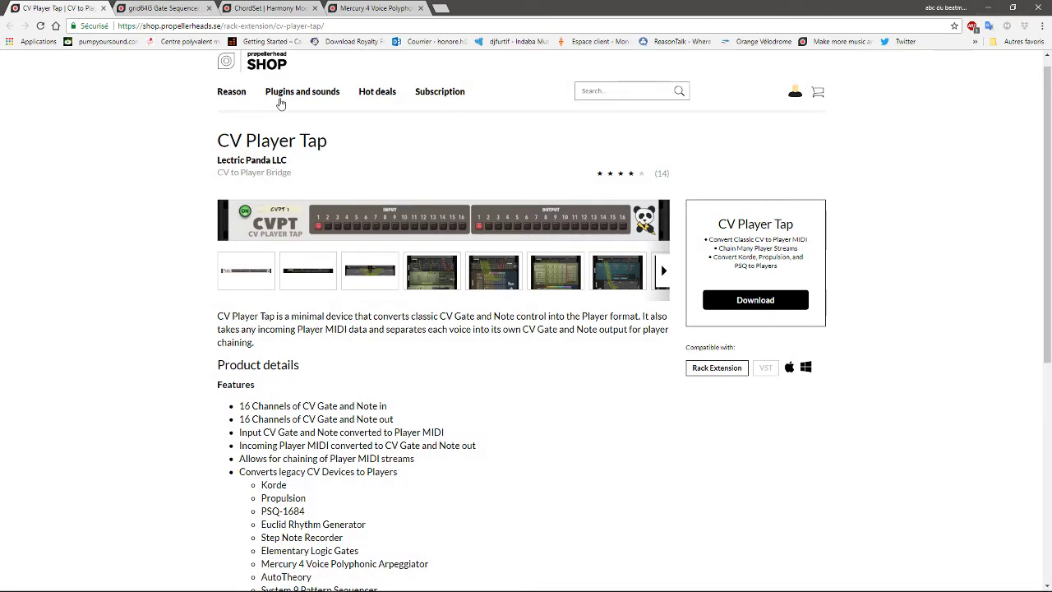
left_click(189, 8)
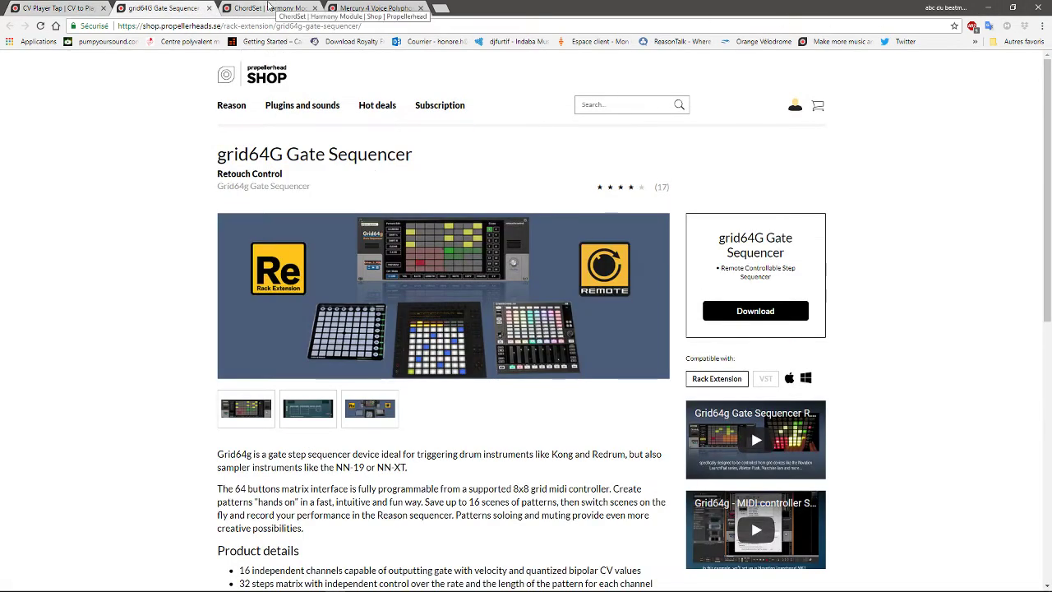
left_click(276, 7)
left_click(350, 7)
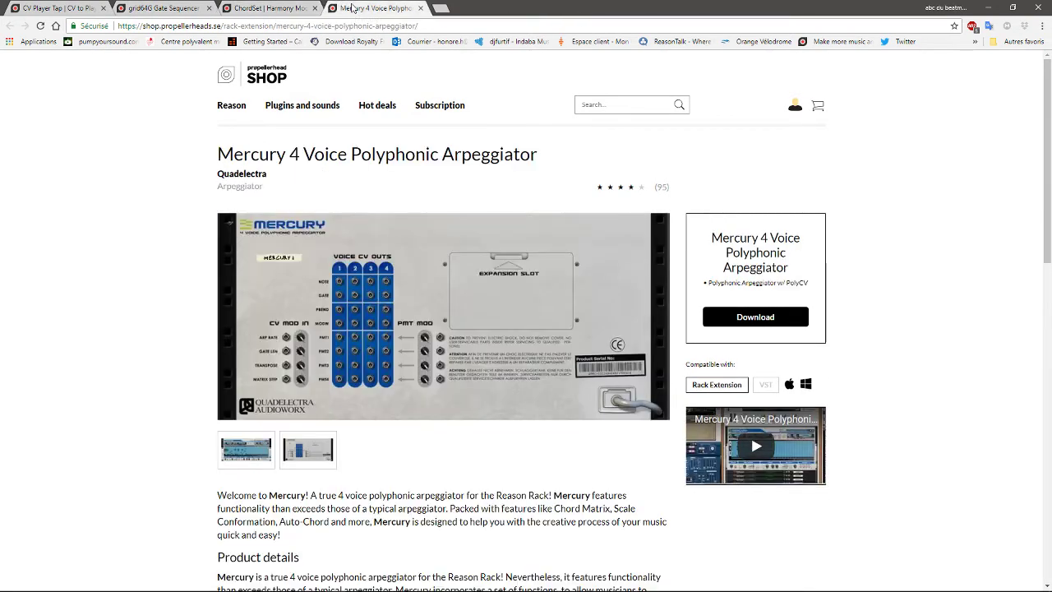
Switch to Reason, dismiss the notification and inspect the rear cabling between the Grid64g gate outputs and the CV Player Tap inputs.
left_click(991, 10)
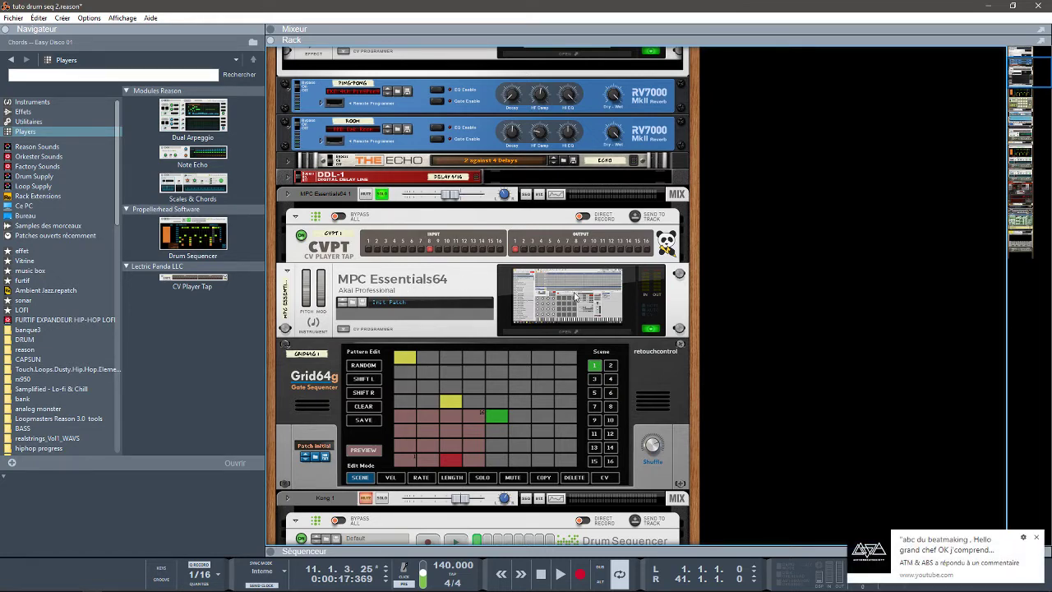
left_click(1036, 540)
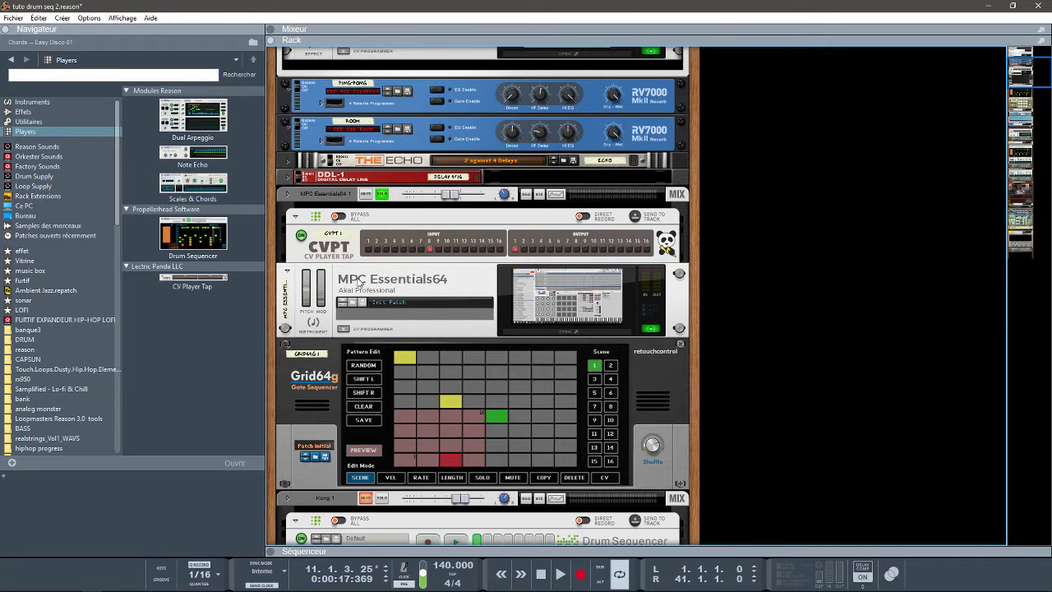
key("Tab")
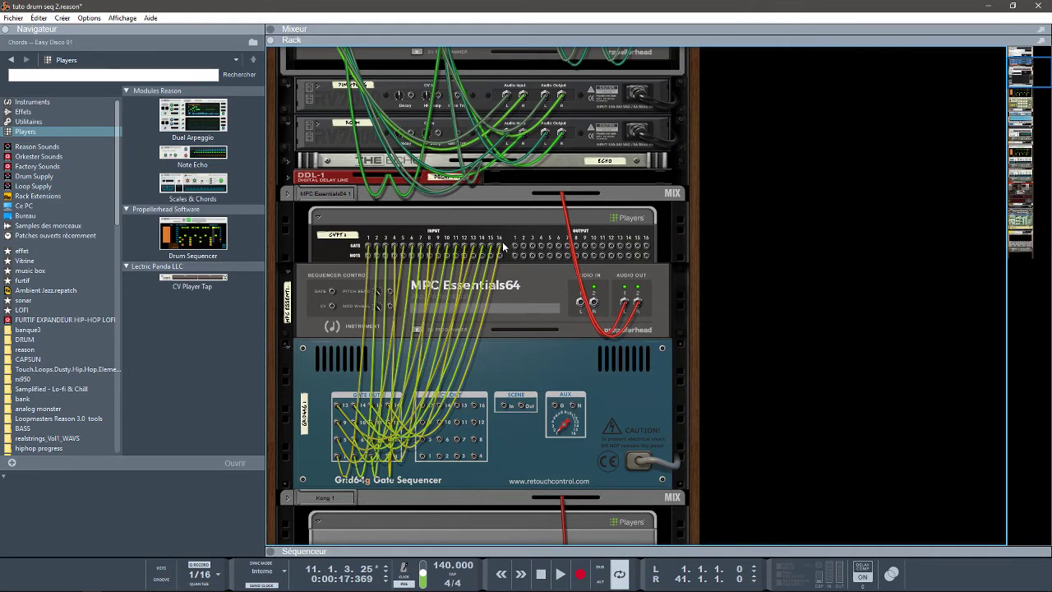
key("Tab")
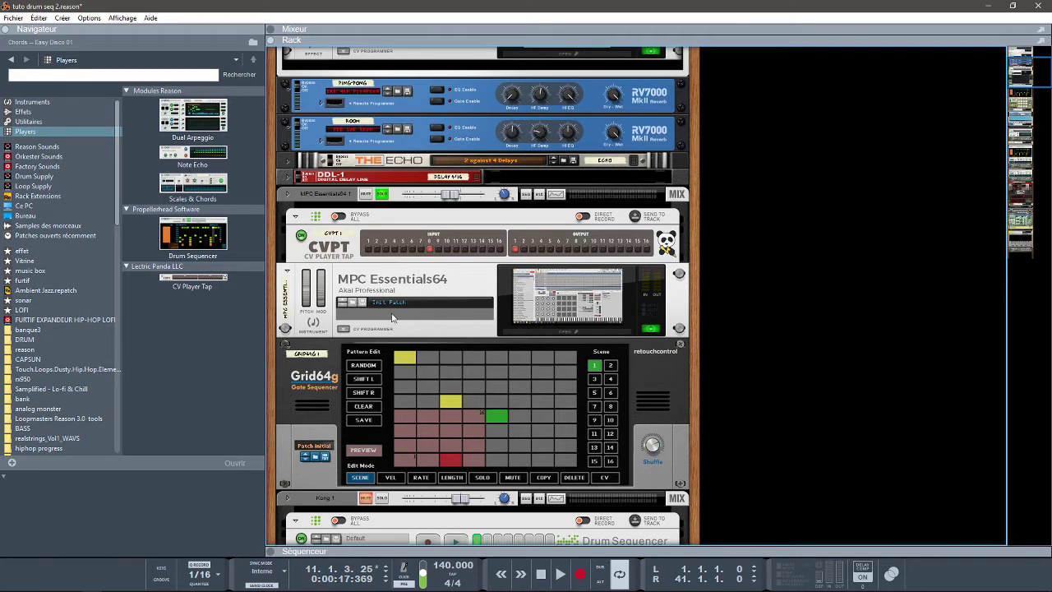
key("Tab")
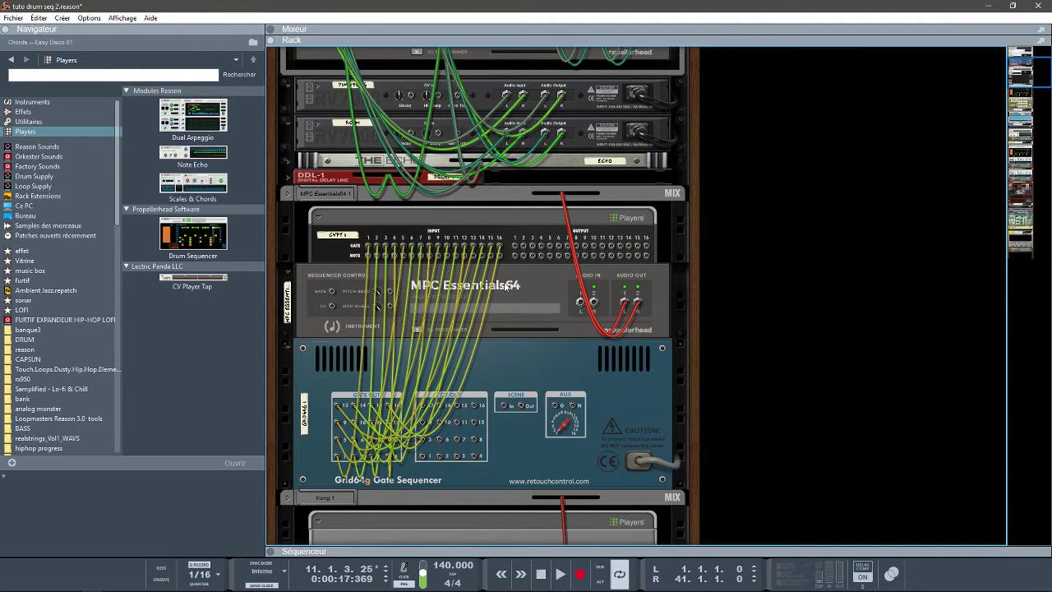
key("Tab")
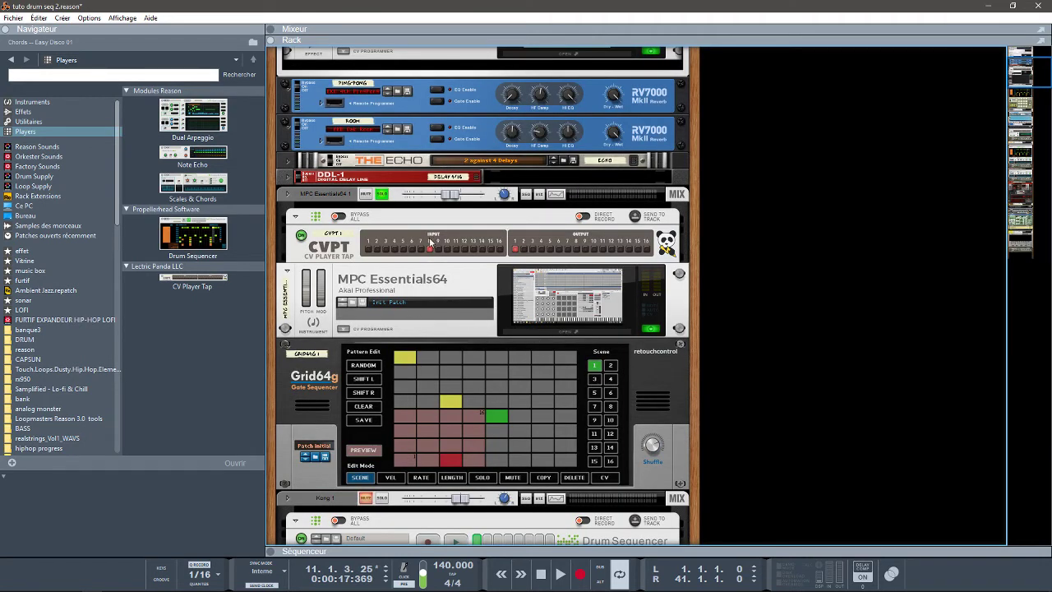
Play the Grid64g pattern from the song start, and show the sequencer with the MPC Essentials64 1 track selected.
key("shift+Return")
key("space")
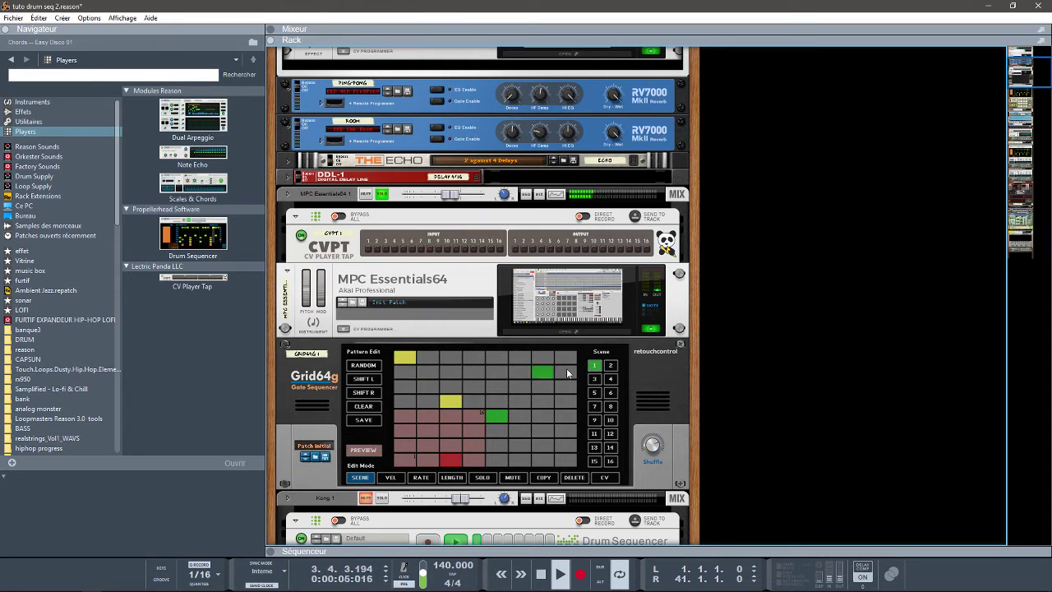
left_click(273, 557)
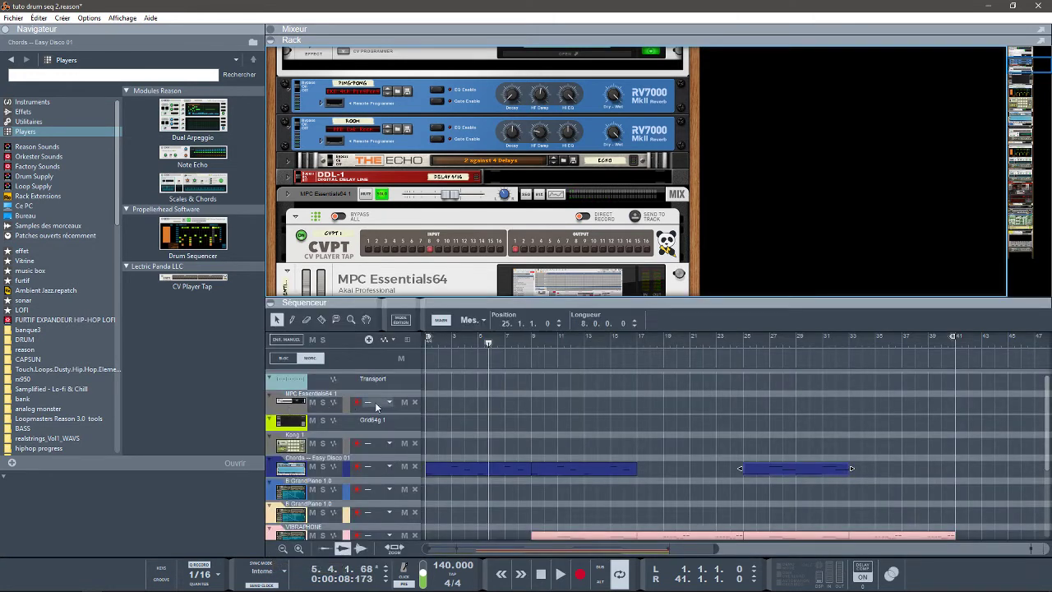
left_click(280, 409)
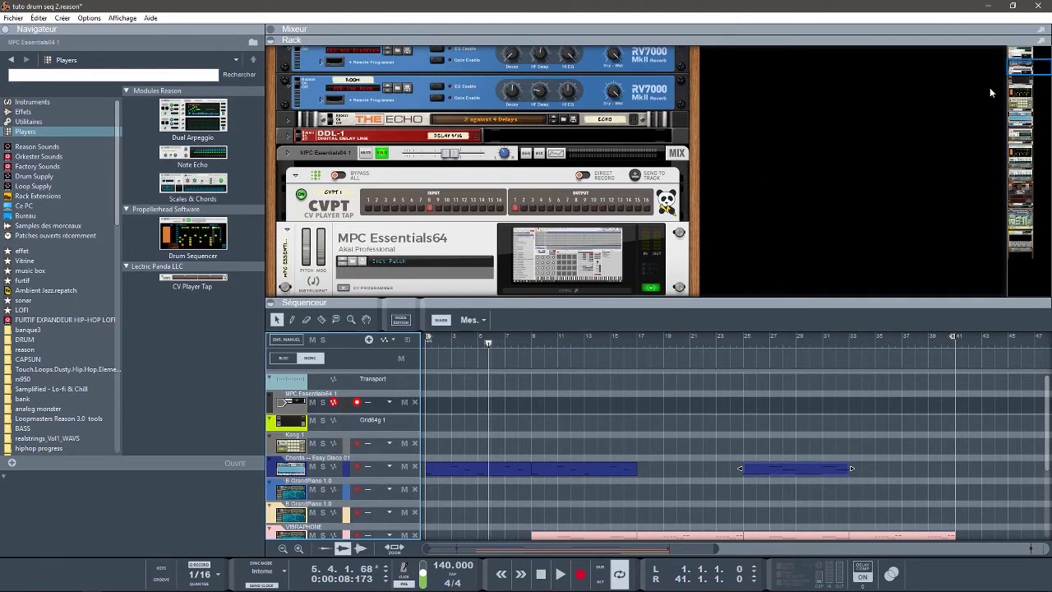
Examine the step patterns of individual Grid64g channels across all four rows of channel pads.
left_click_drag(1020, 60, 1014, 73)
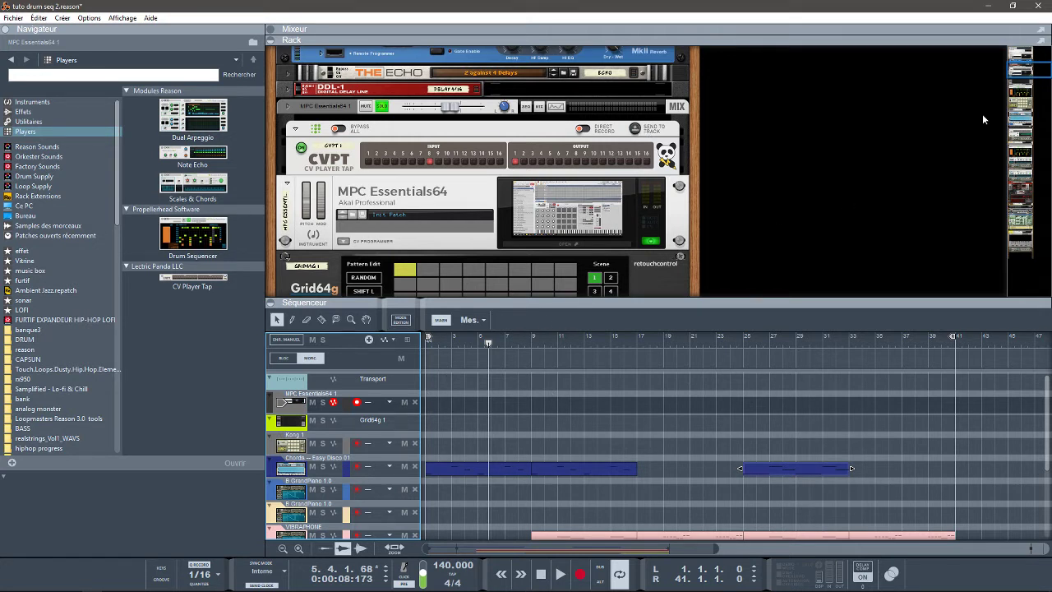
scroll(331, 223, "down", 5)
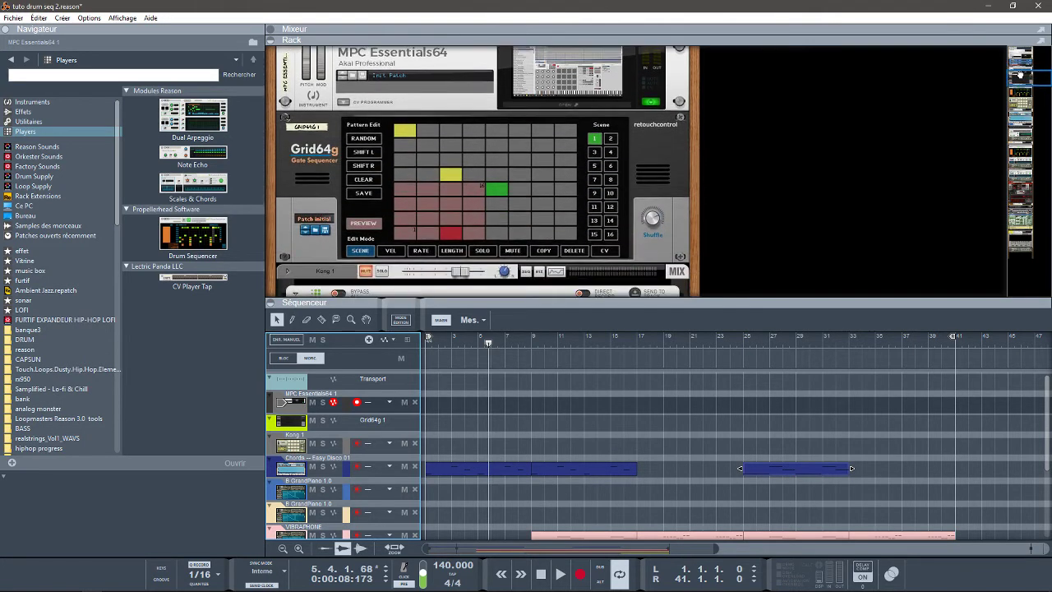
left_click(398, 211)
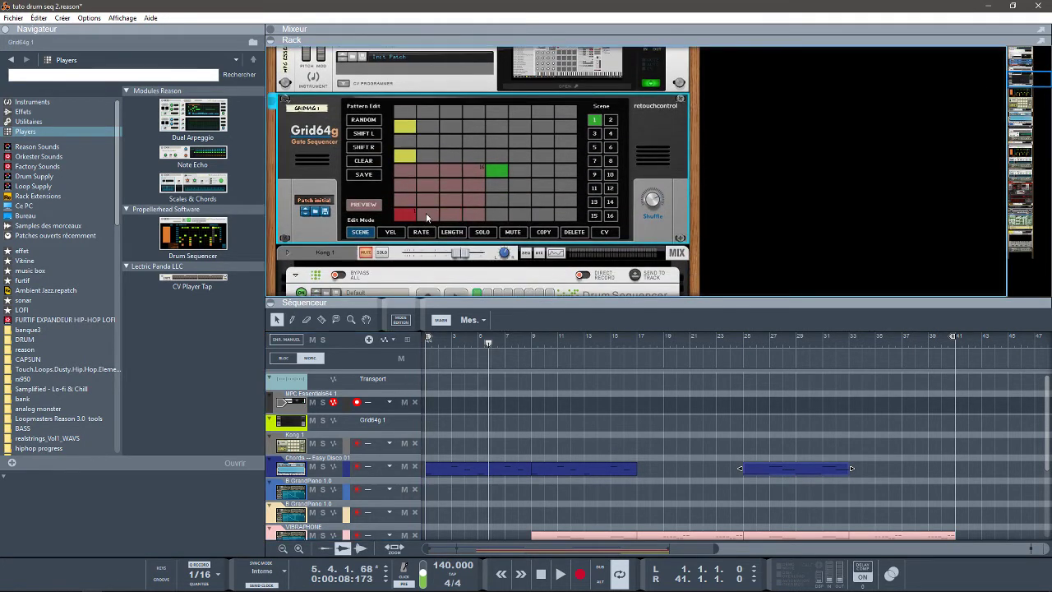
left_click(469, 213)
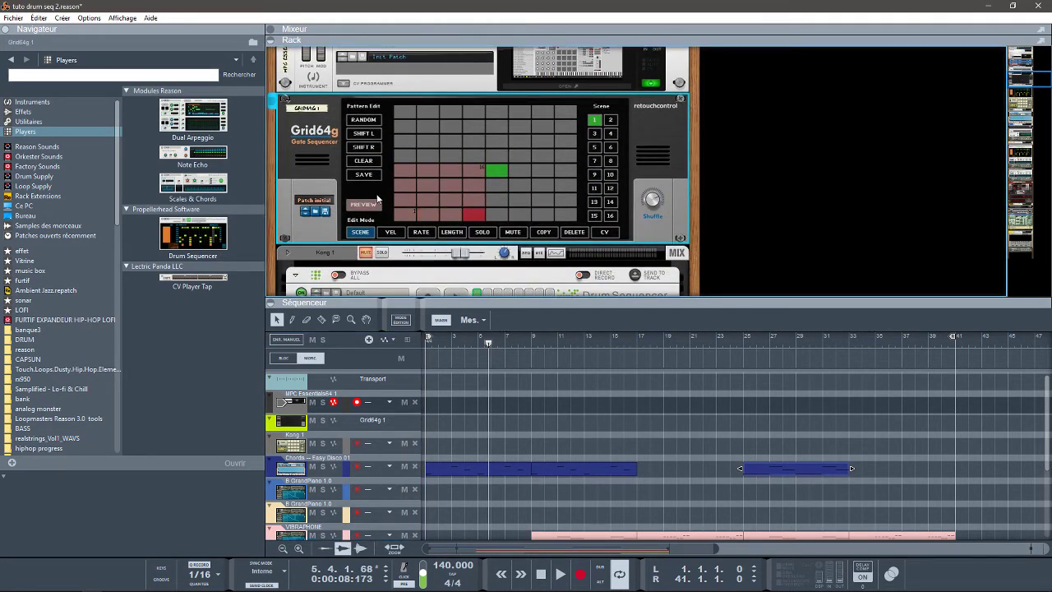
left_click(398, 202)
left_click(434, 197)
left_click(454, 198)
left_click(471, 197)
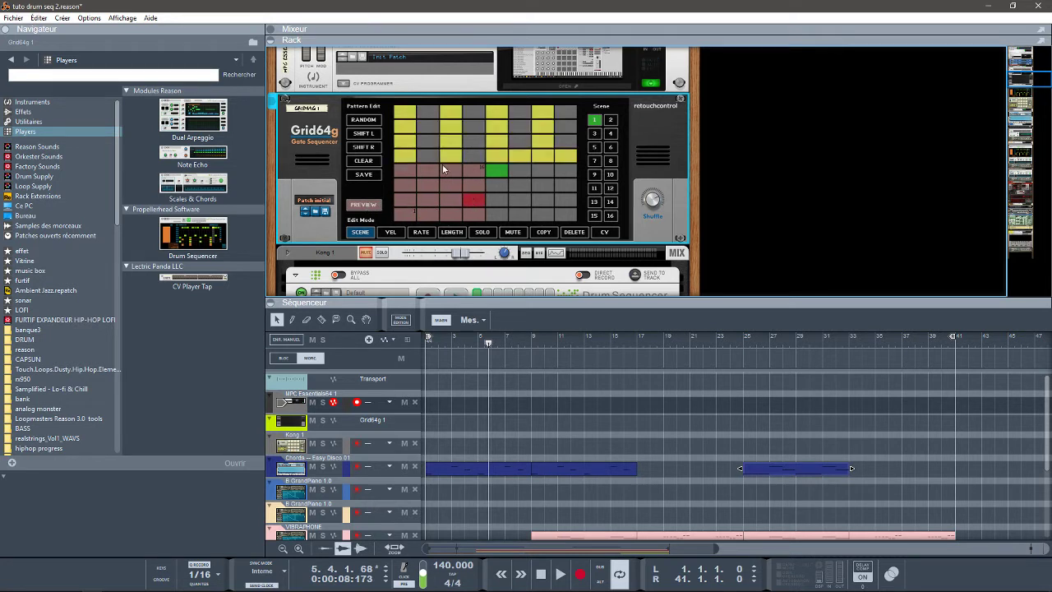
left_click(398, 187)
left_click(435, 180)
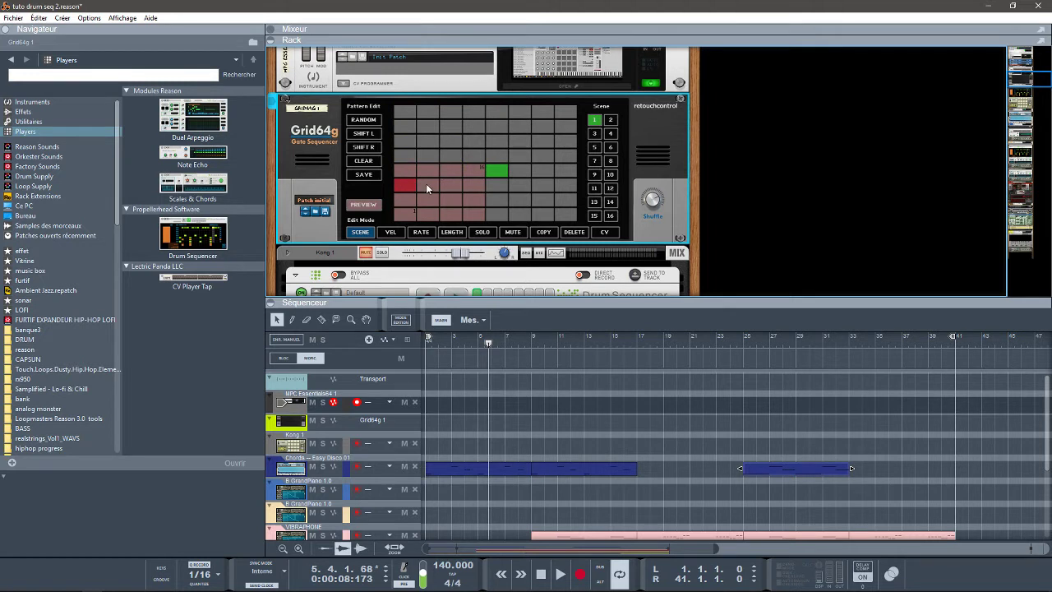
left_click(404, 171)
left_click(423, 172)
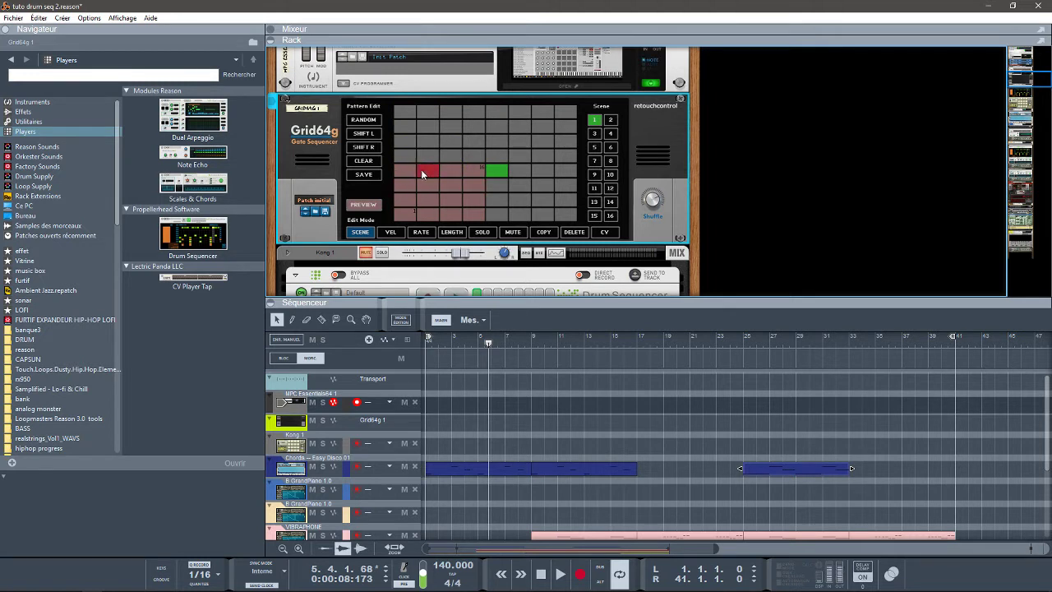
Check the patterns in the first two rows of Grid64g channels again, leaving the eighth channel selected.
left_click(403, 212)
left_click(429, 213)
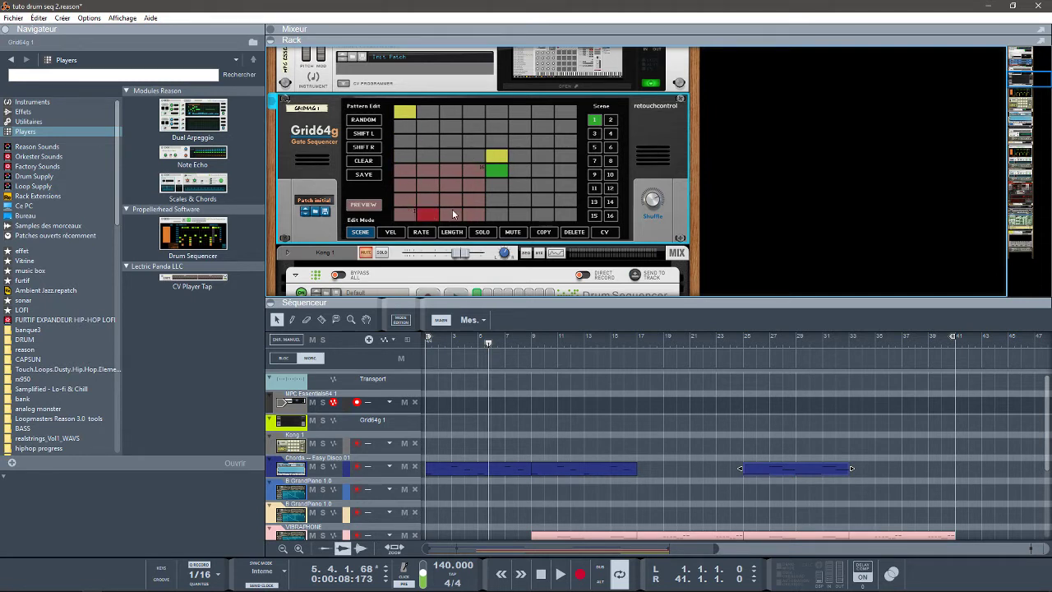
left_click(451, 213)
left_click(455, 199)
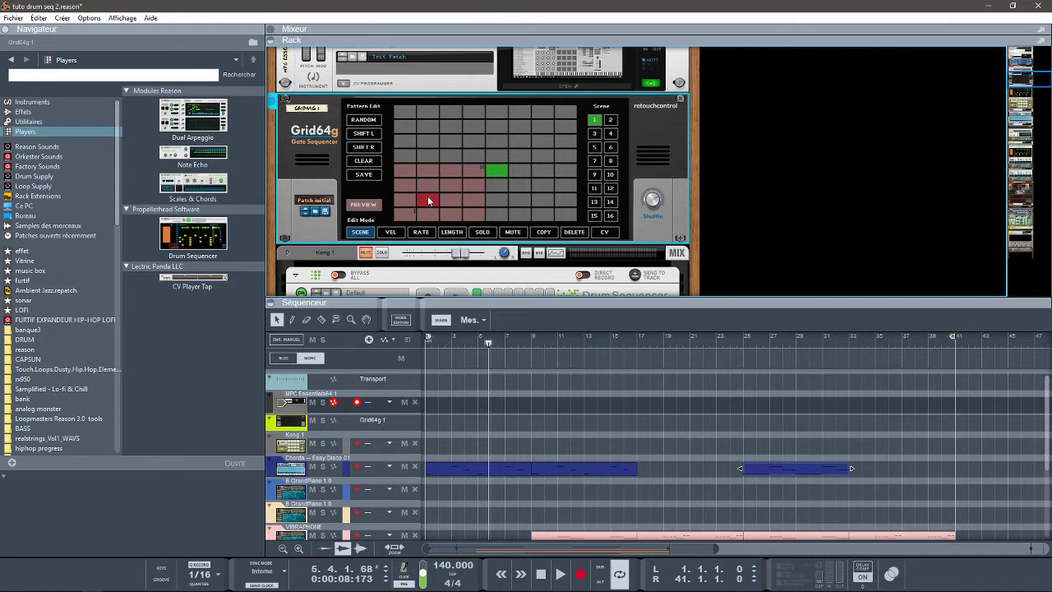
left_click(477, 199)
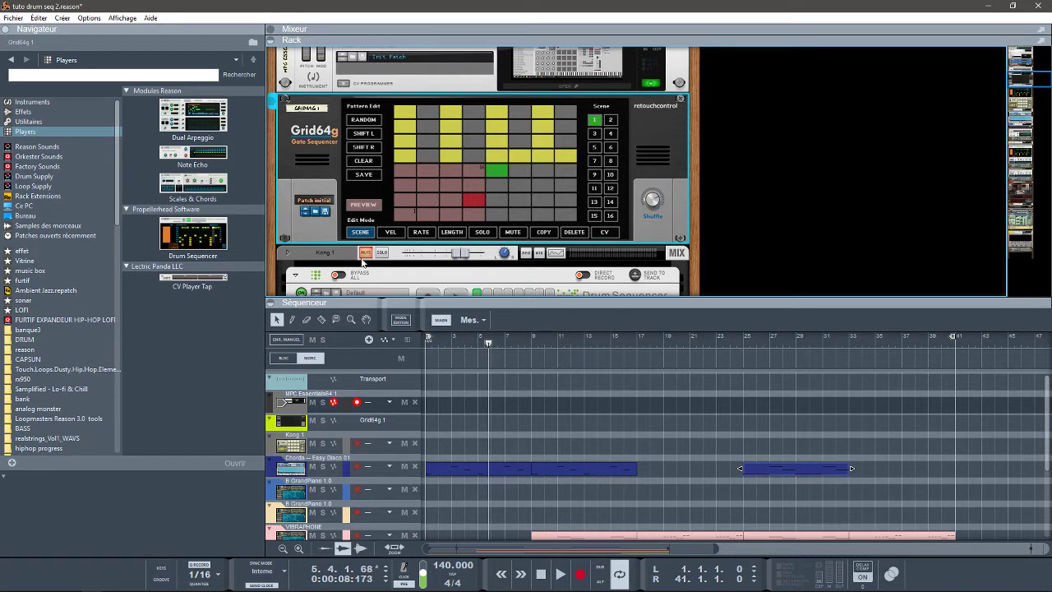
Play the song from the start while viewing the Grid64g's velocity and solo edit modes, and return to scene mode.
key("KP_0")
key("space")
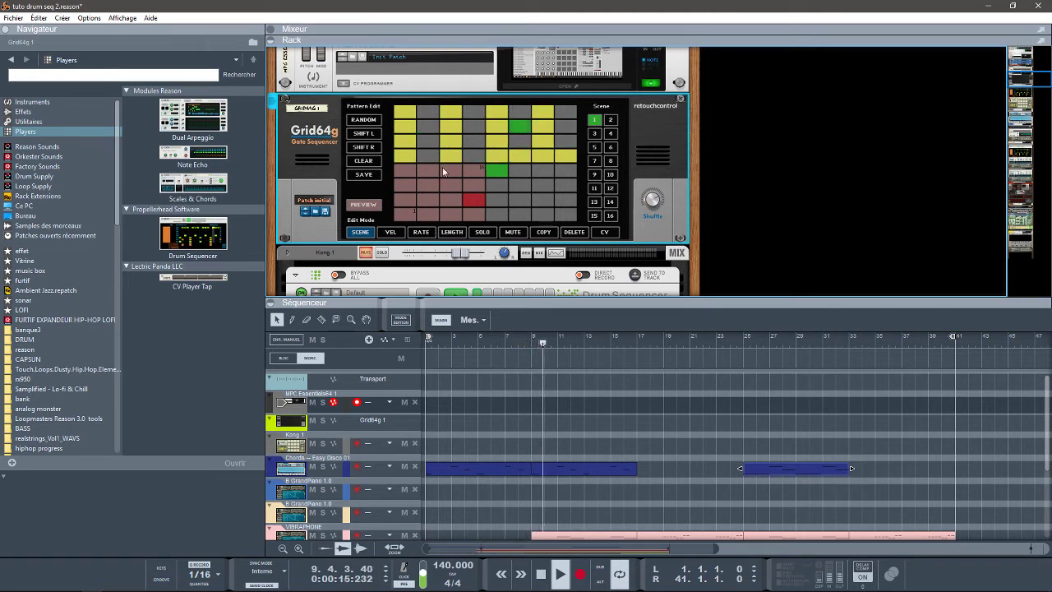
left_click(391, 233)
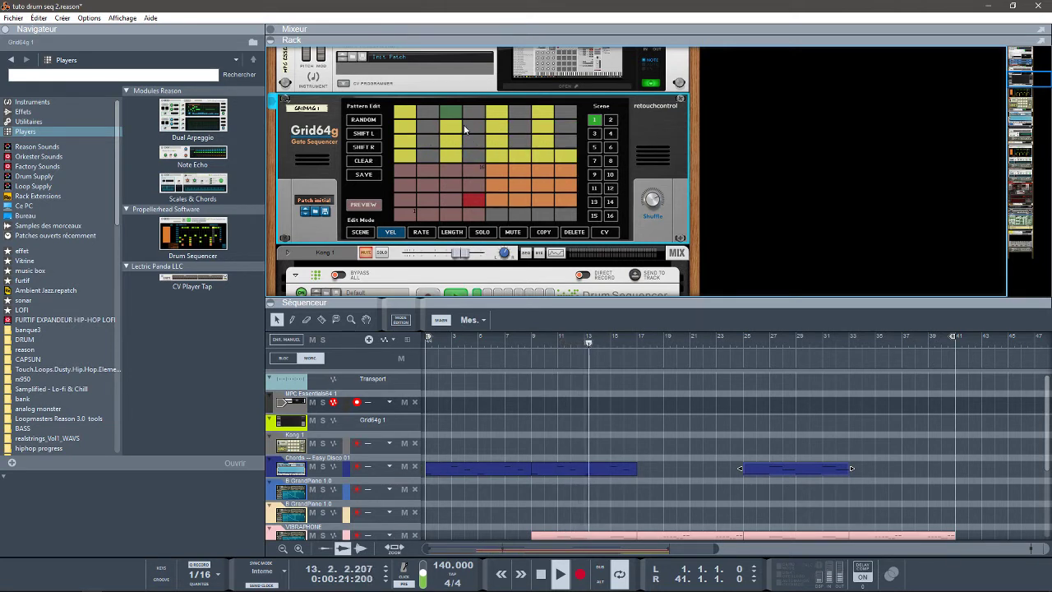
left_click(488, 234)
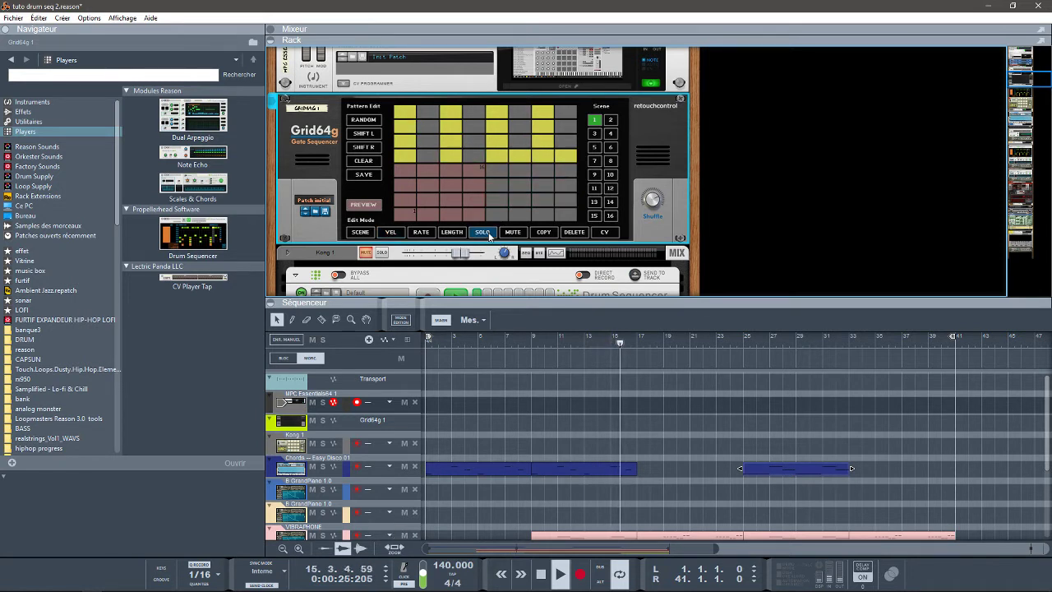
left_click(368, 232)
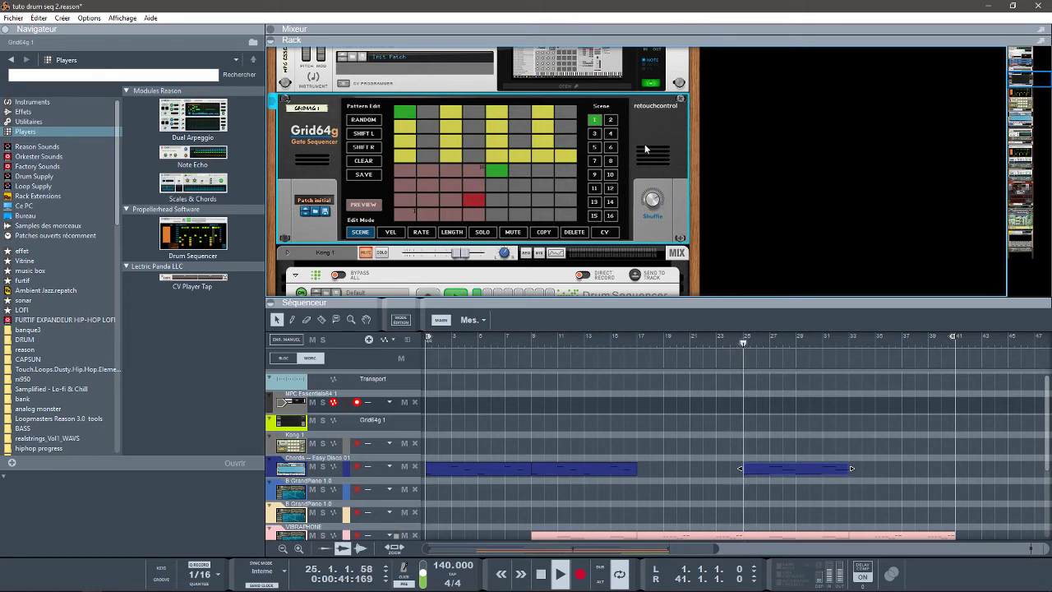
Check the CV Player Tap's rear gate and note inputs during playback and return to the rack's front view.
left_click_drag(1025, 80, 1025, 77)
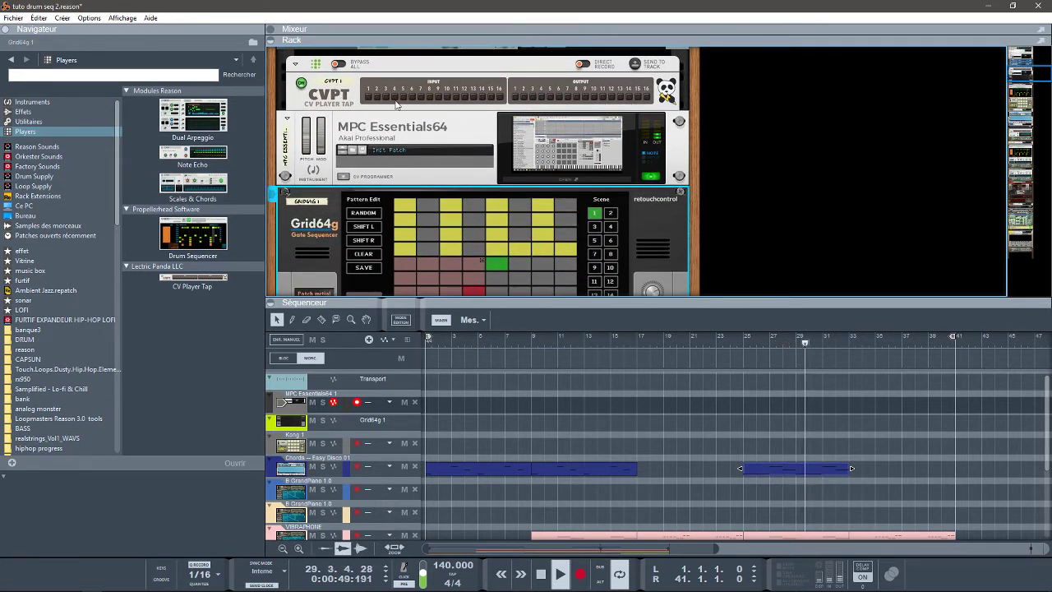
key("Tab")
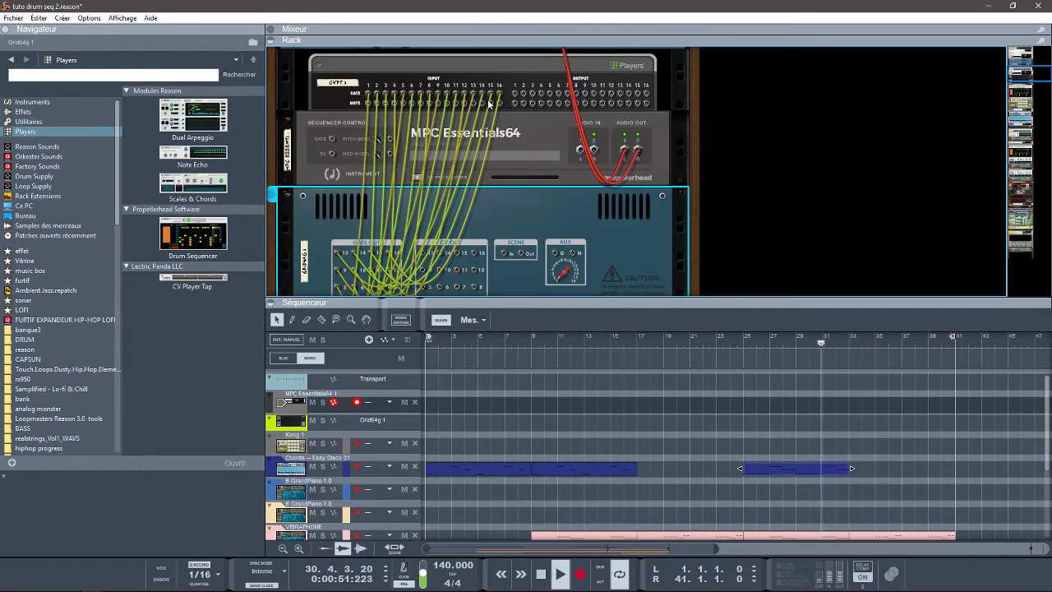
key("Tab")
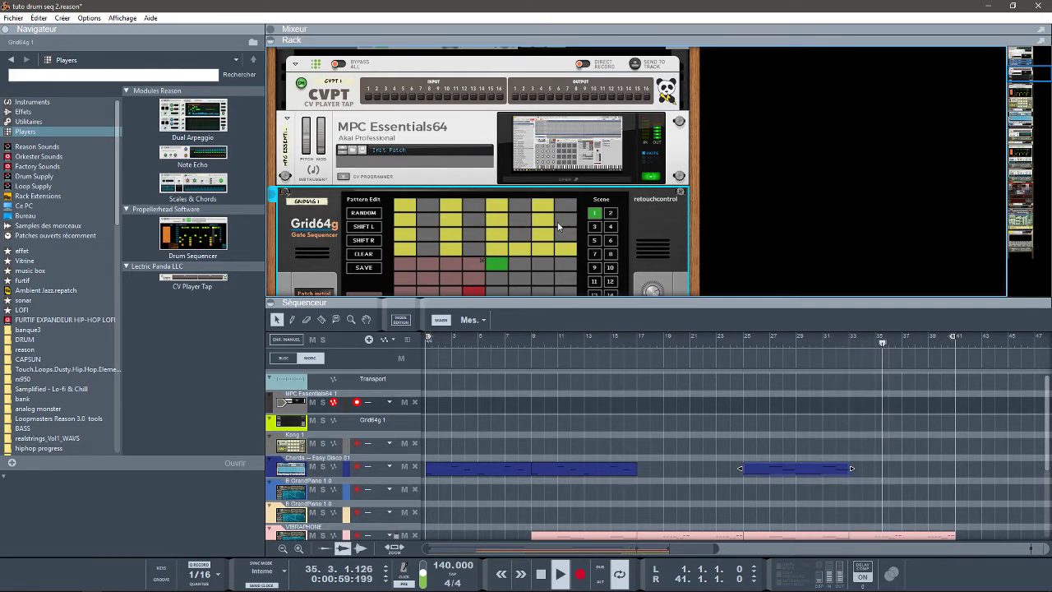
Open the MPC Essentials64 plug-in window, view its pads and channel mixer, and close the window.
left_click(552, 179)
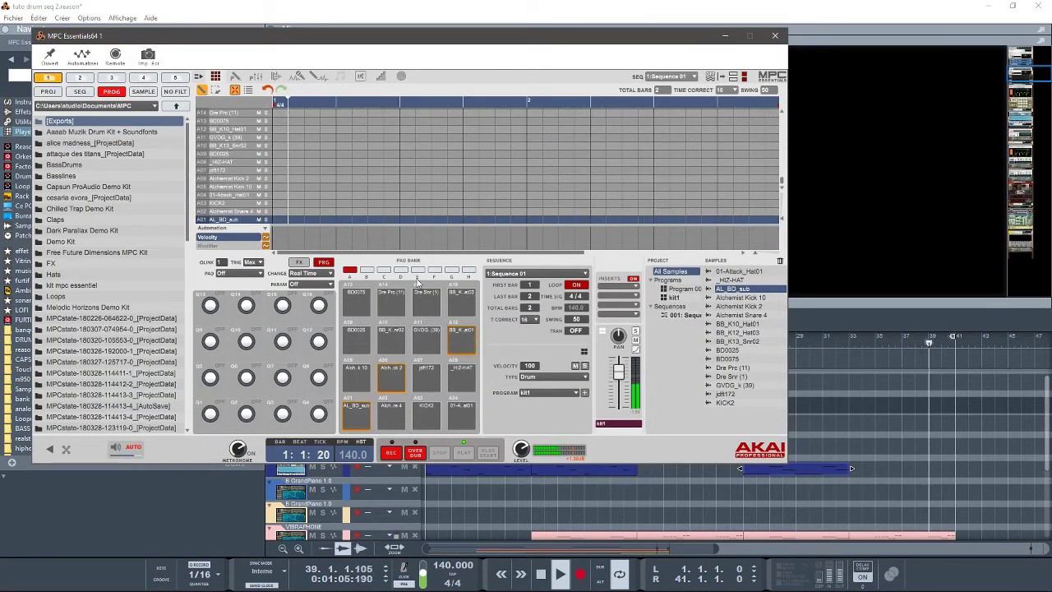
left_click(258, 77)
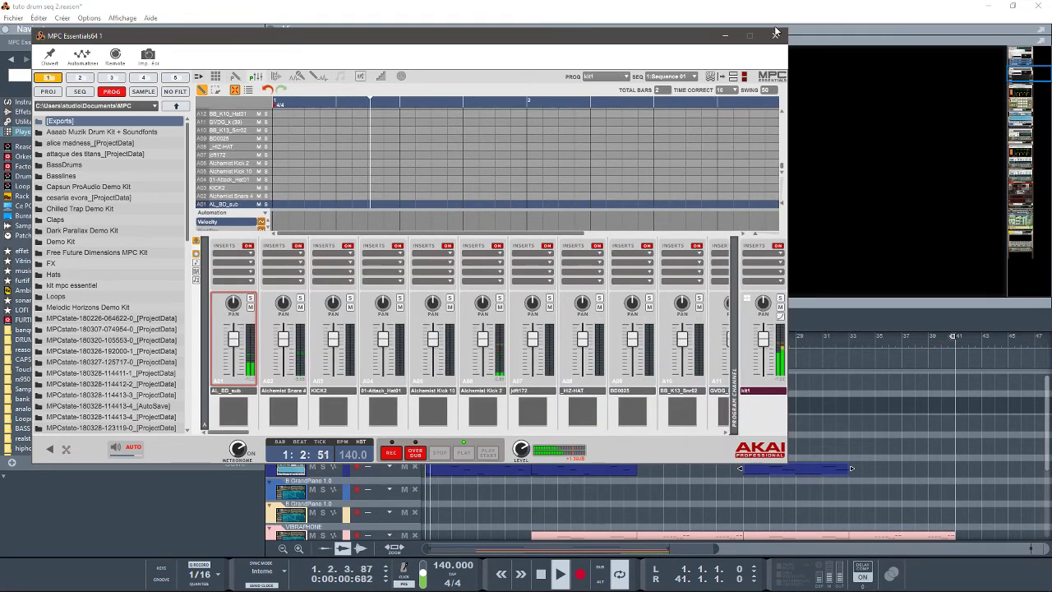
left_click(831, 171)
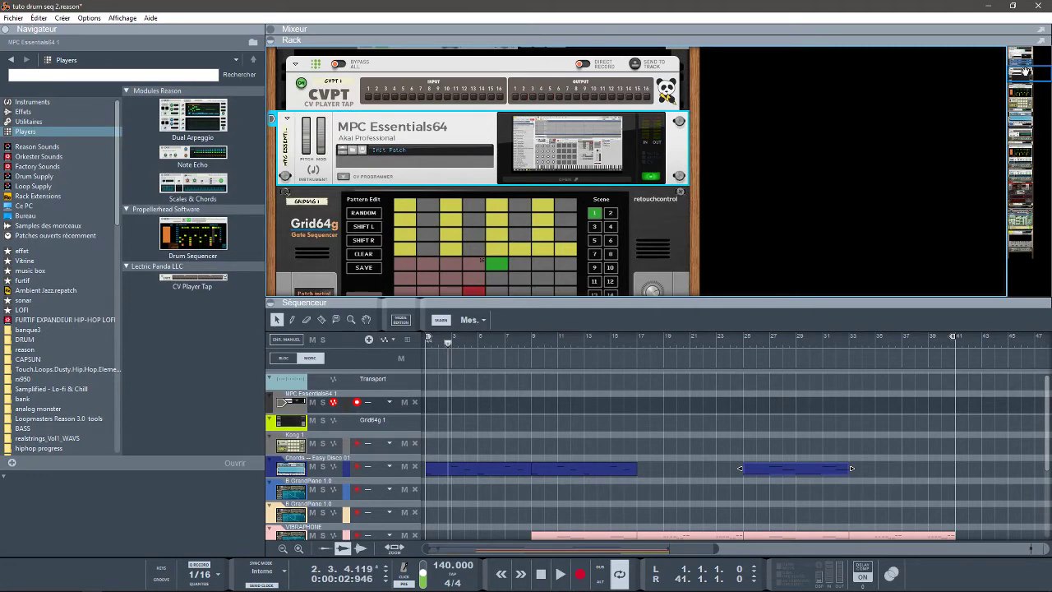
Solo the Kong 1 mix channel and play the Drum Sequencer's pattern above Kong.
mouse_move(1027, 78)
left_mouse_down()
mouse_move(1043, 98)
mouse_move(1043, 86)
left_mouse_up()
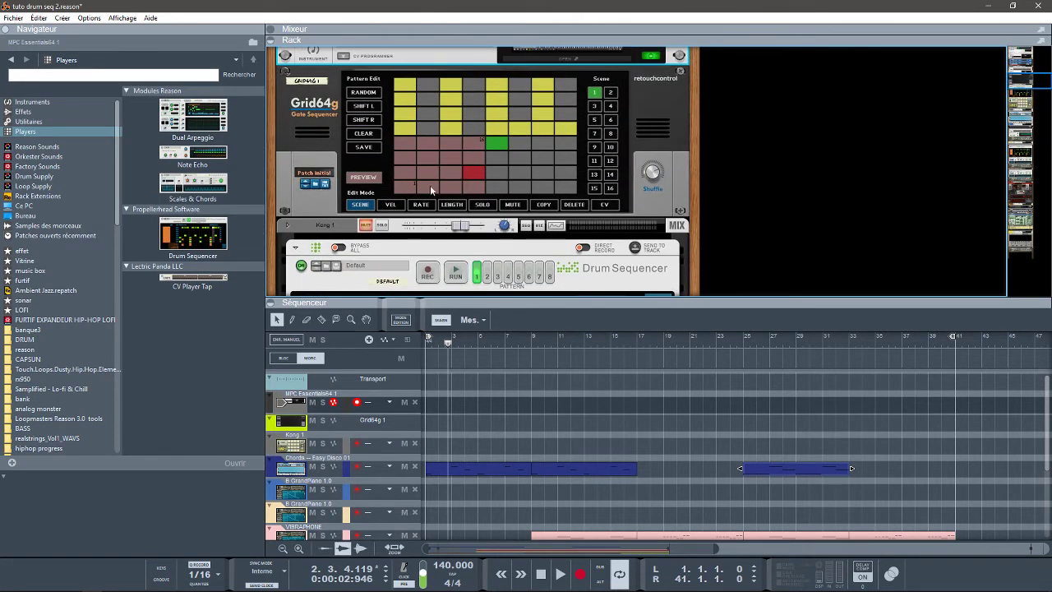
left_click(383, 226)
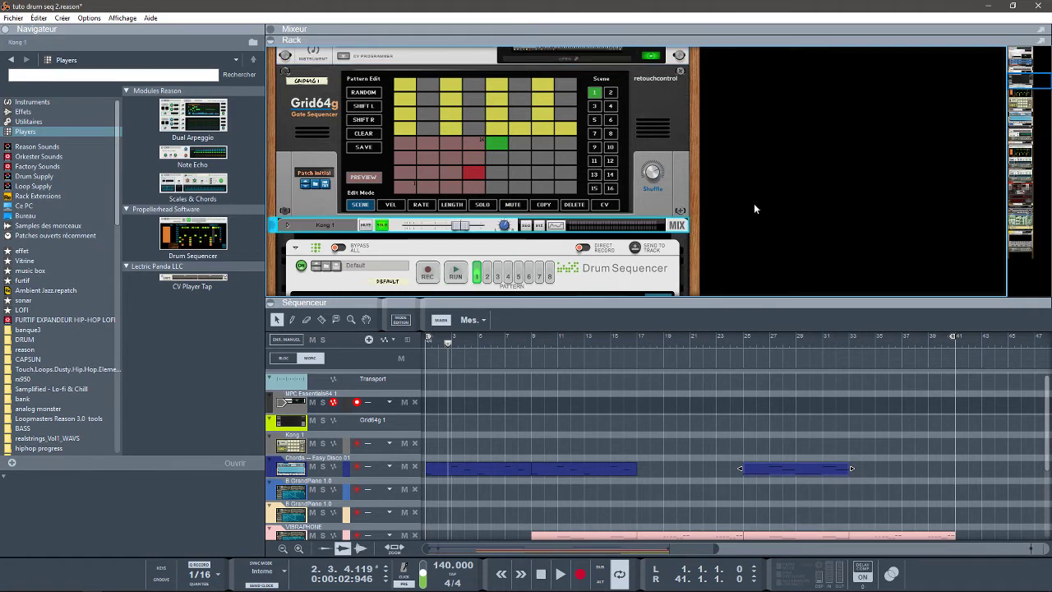
left_click_drag(1020, 78, 1032, 93)
key("space")
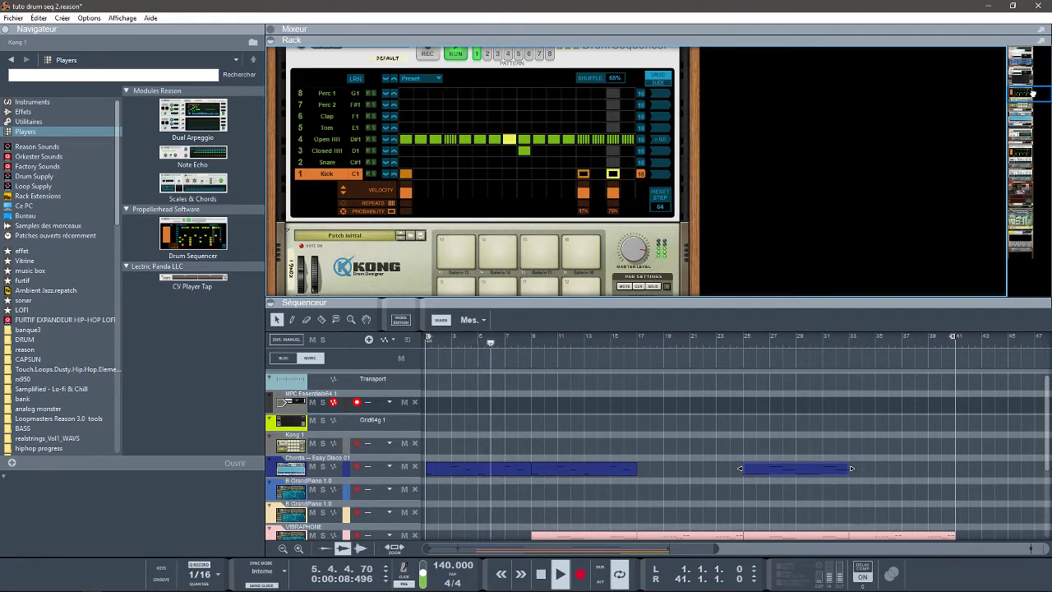
Collapse the sequencer area and move the Mercury arpeggiator below the NN-XT in the rack.
left_click_drag(1033, 93, 1041, 107)
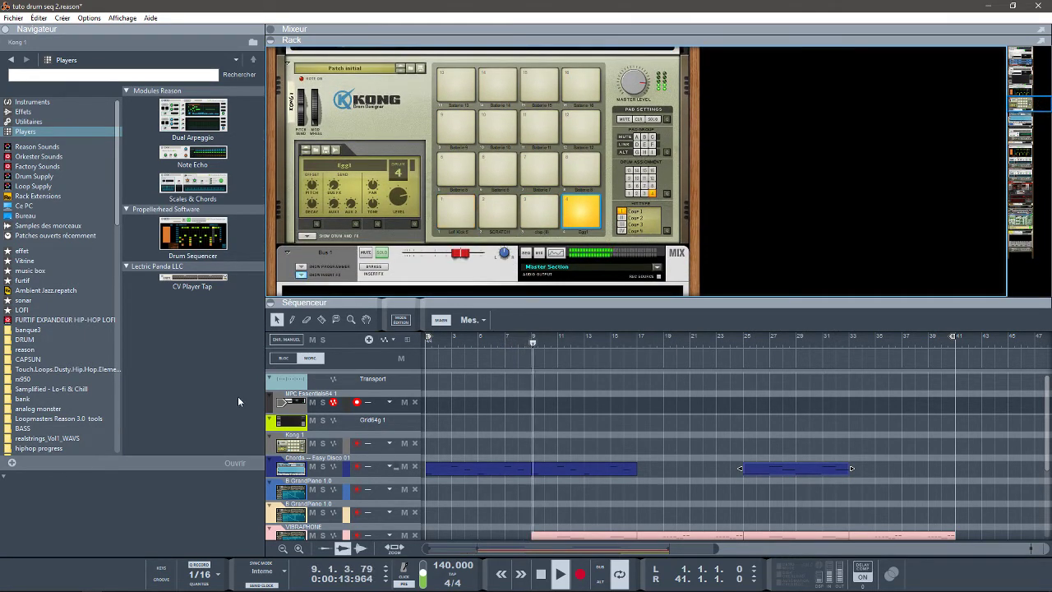
left_click(273, 303)
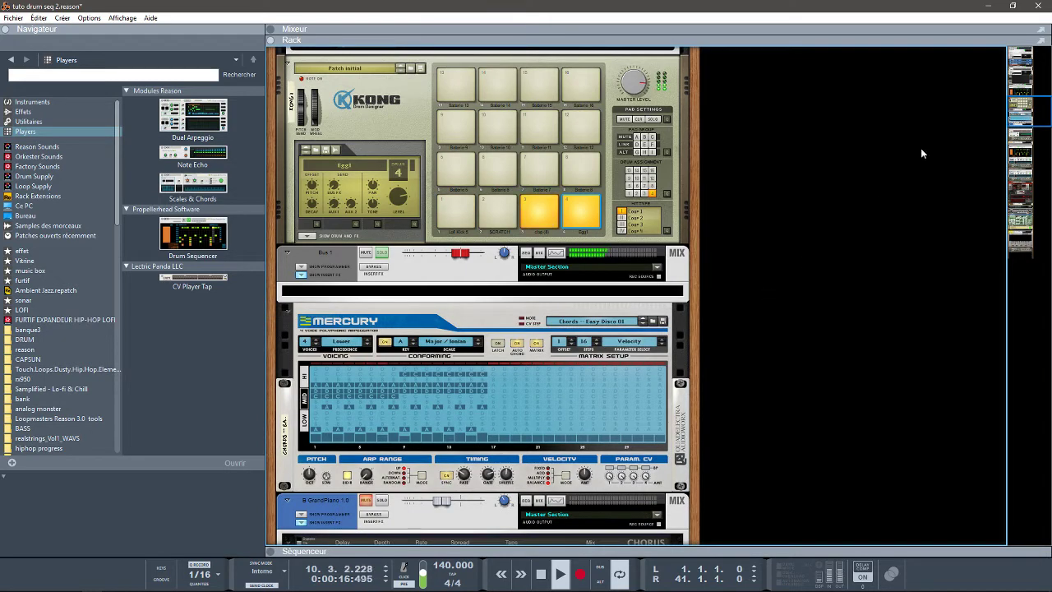
left_click_drag(1032, 115, 1034, 122)
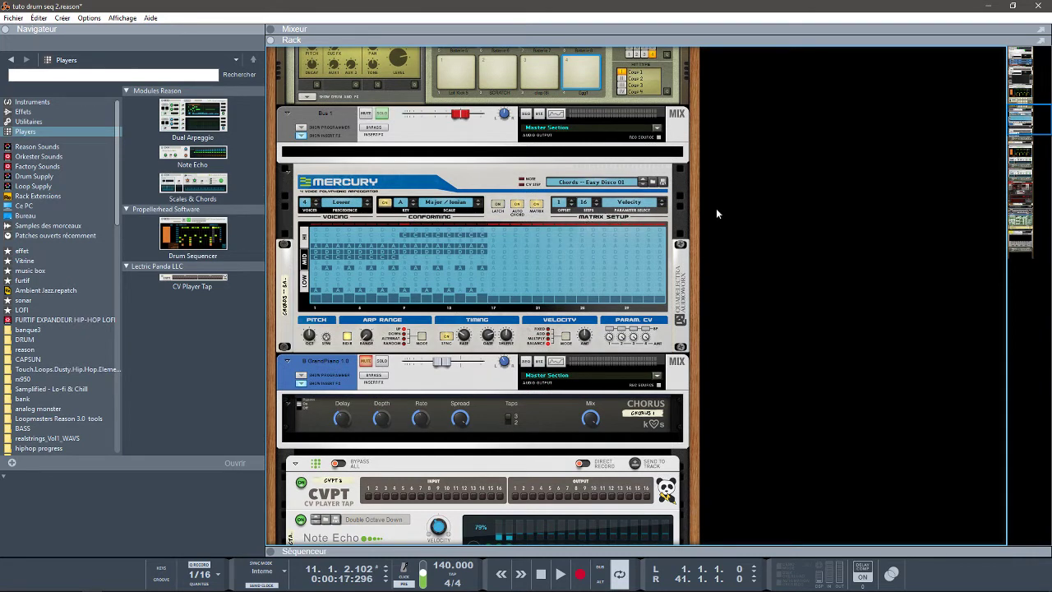
left_click_drag(1018, 123, 1003, 129)
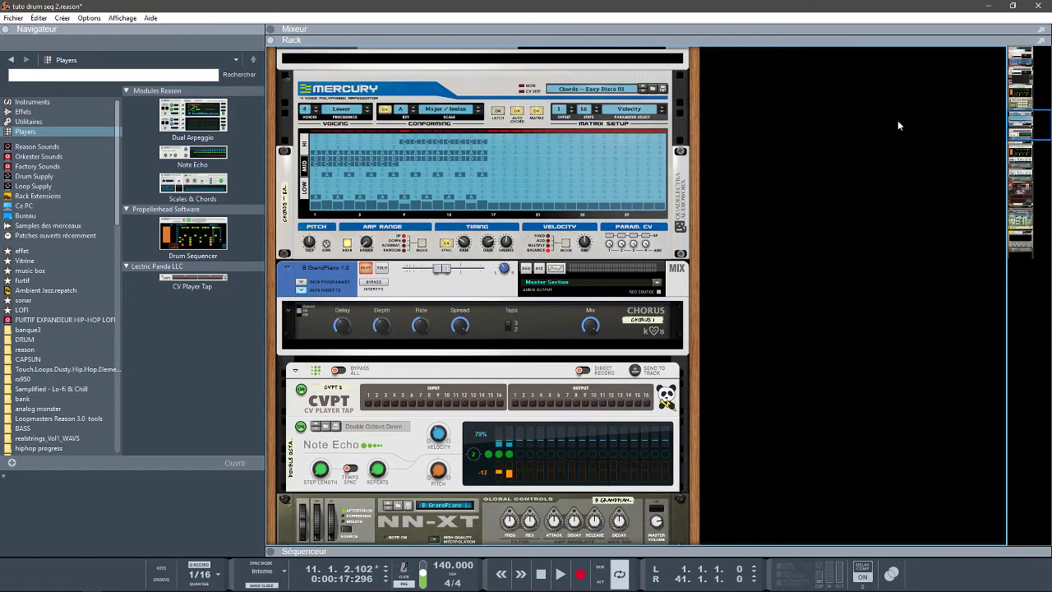
left_click_drag(640, 82, 649, 452)
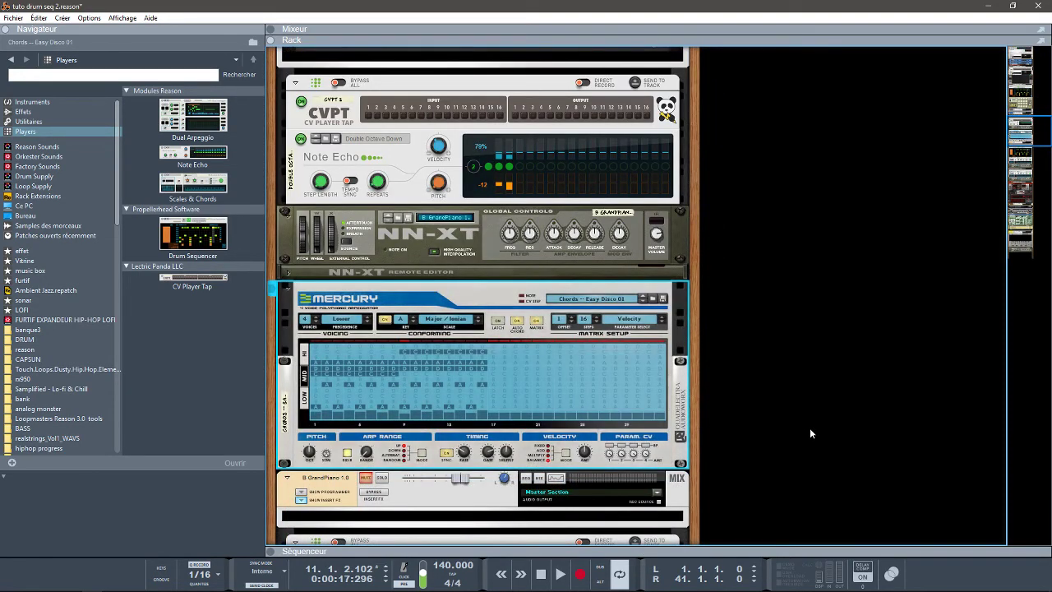
Inspect the rear cabling between Mercury's voice CV outputs and the CV Player Tap inputs, and return to the rack's front.
key("Tab")
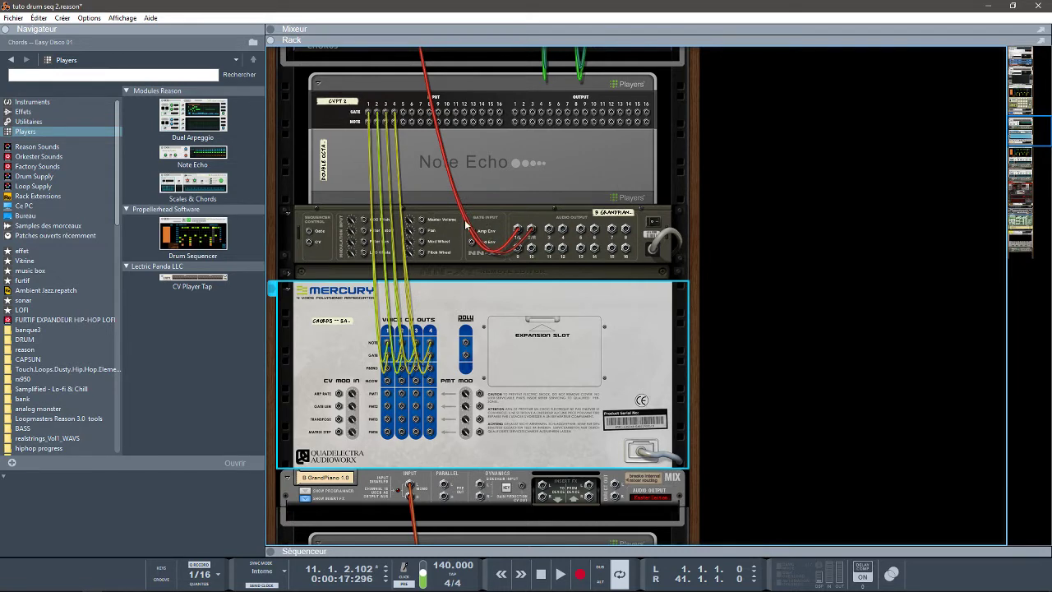
key("Tab")
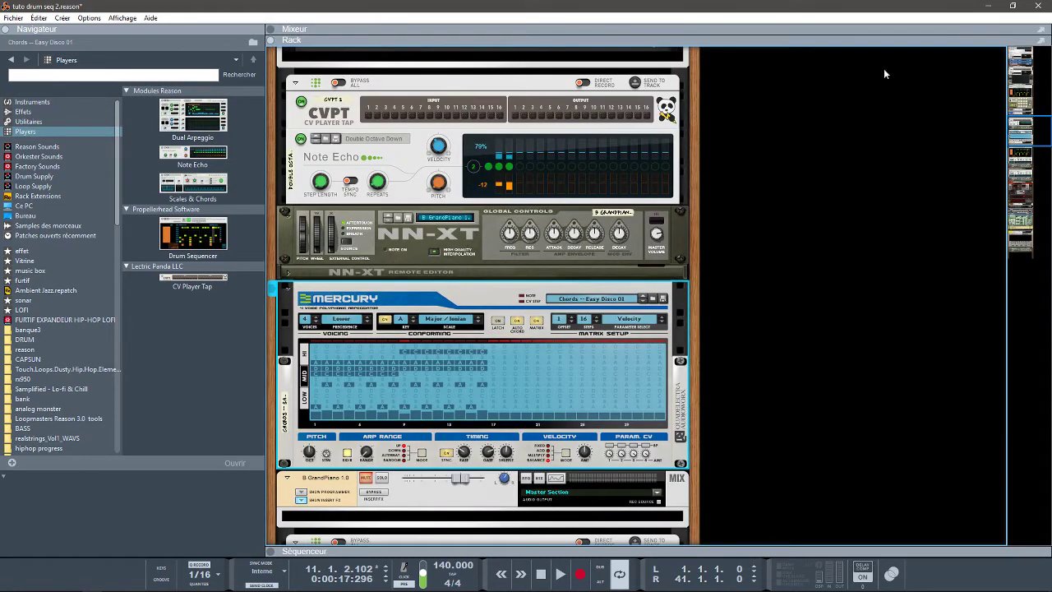
Solo the B GrandPiano 1.0 mix channel that holds the Chorus, and play the song from the start.
left_click_drag(1027, 134, 1022, 122)
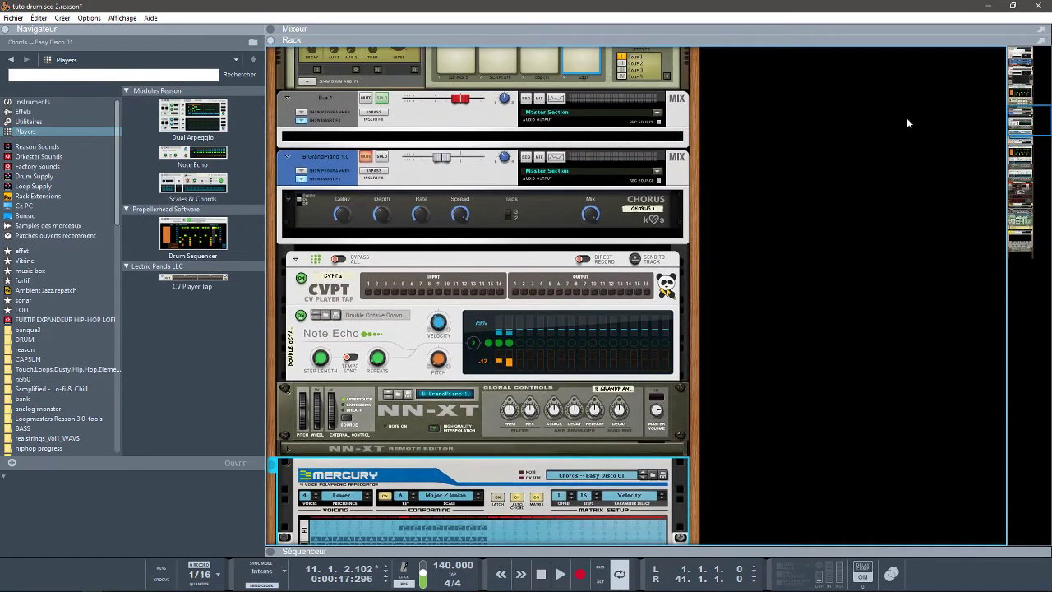
left_click(381, 157)
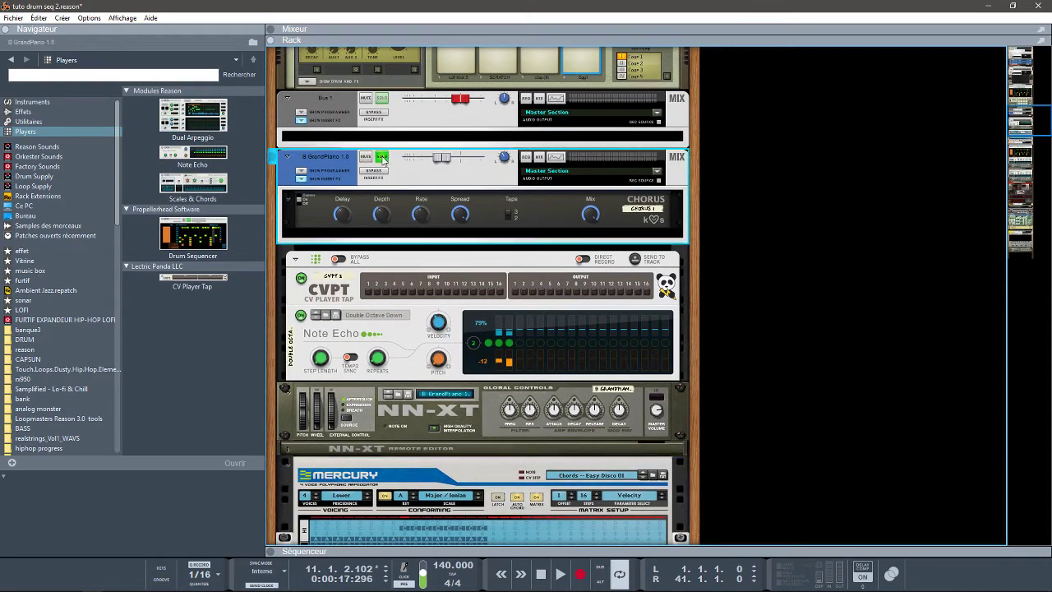
key("space")
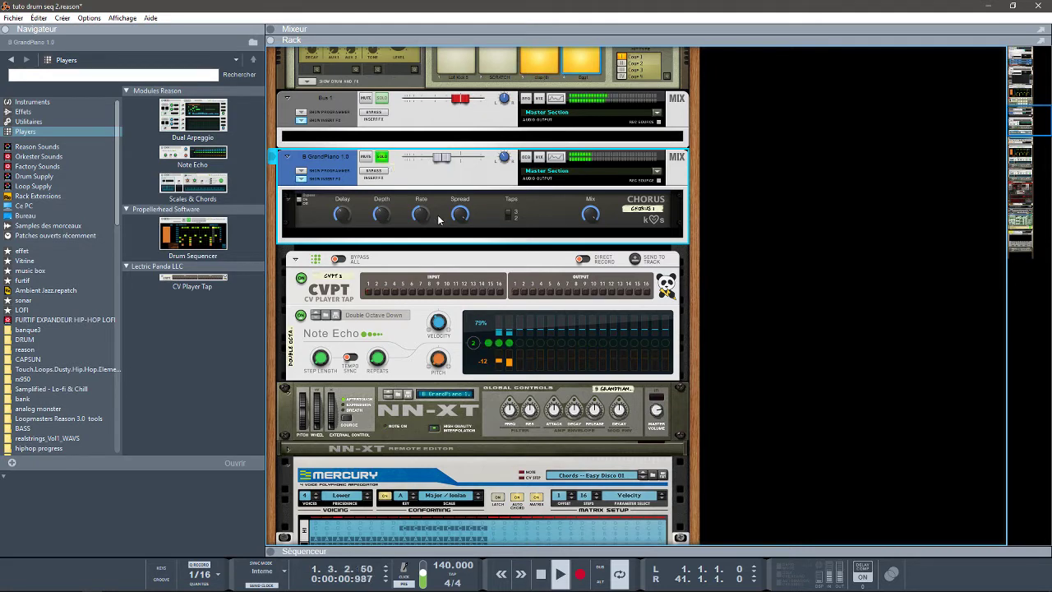
key("space")
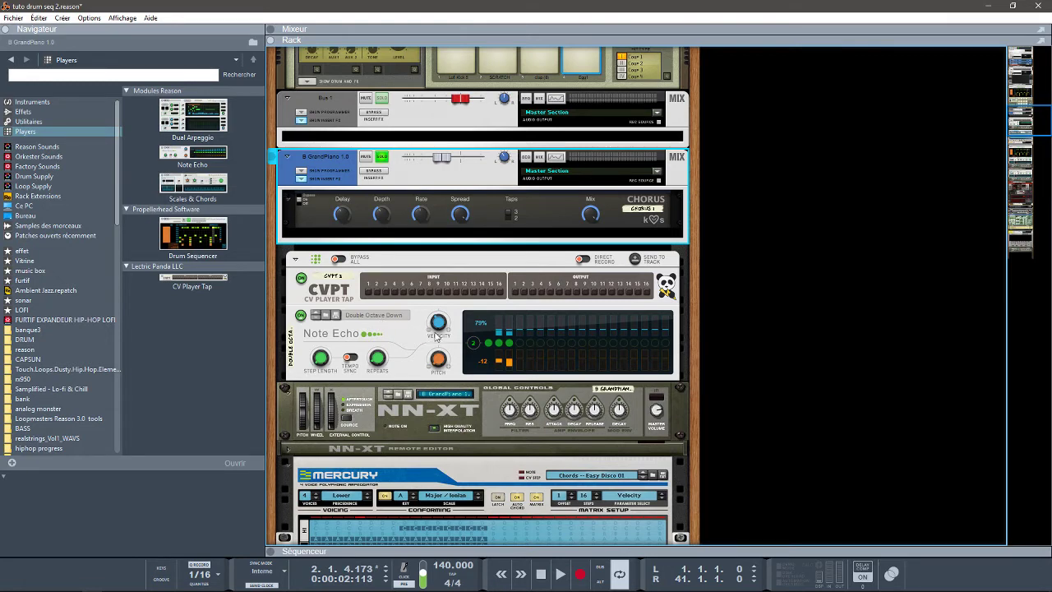
key("space")
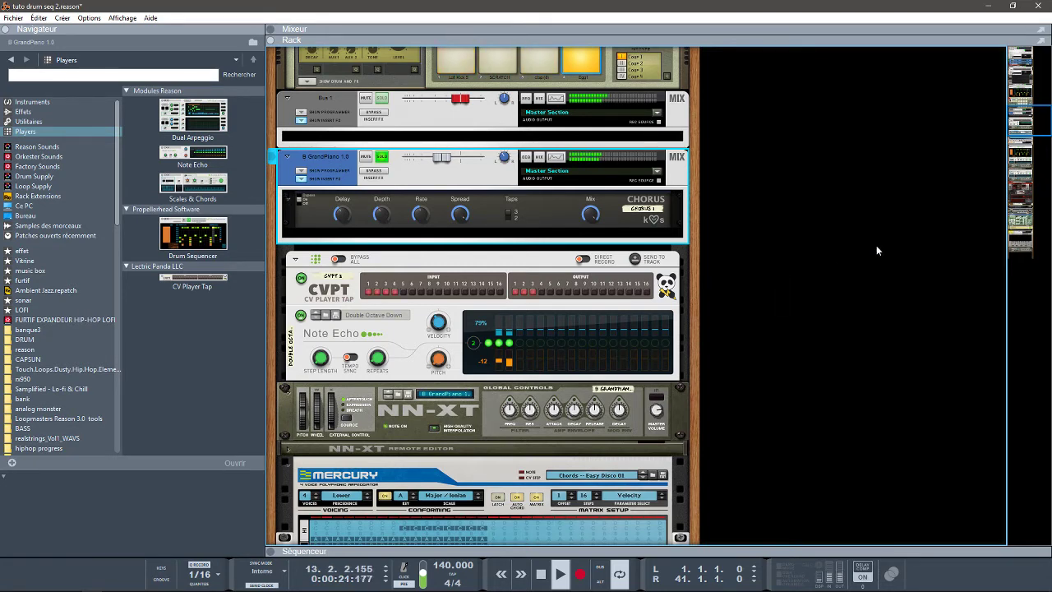
Reopen the sequencer area and play the song from bar 25 while viewing the CV Player Tap and Mercury.
left_click(274, 552)
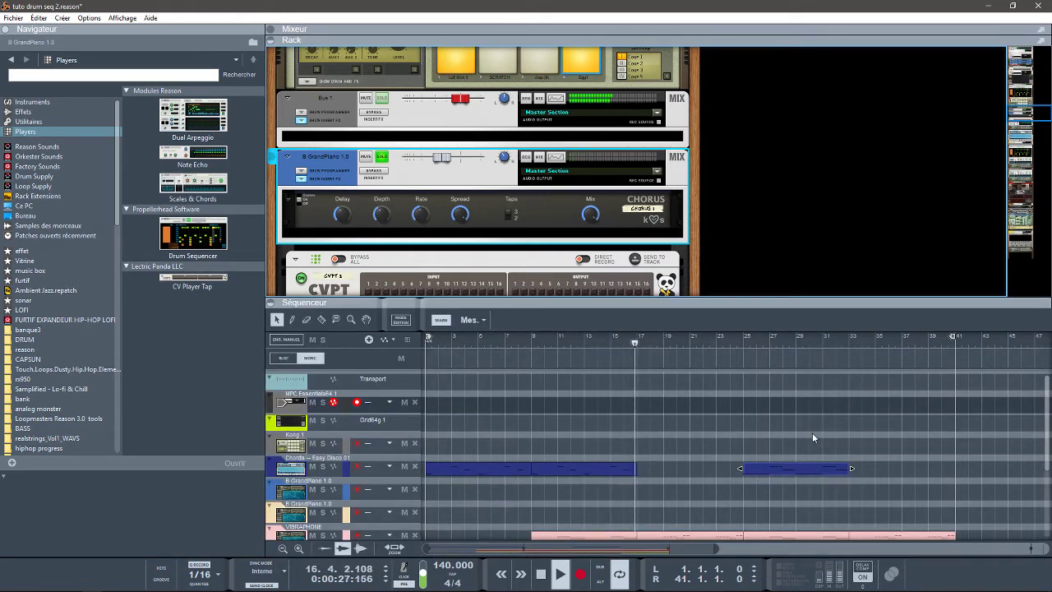
key("space")
left_click(744, 344)
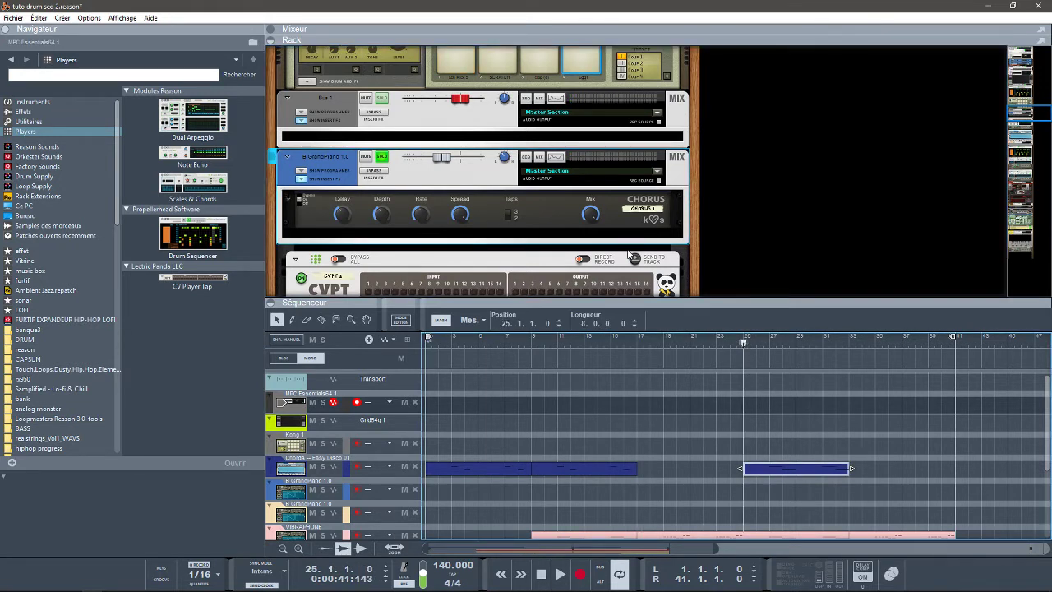
left_click_drag(1018, 111, 1017, 116)
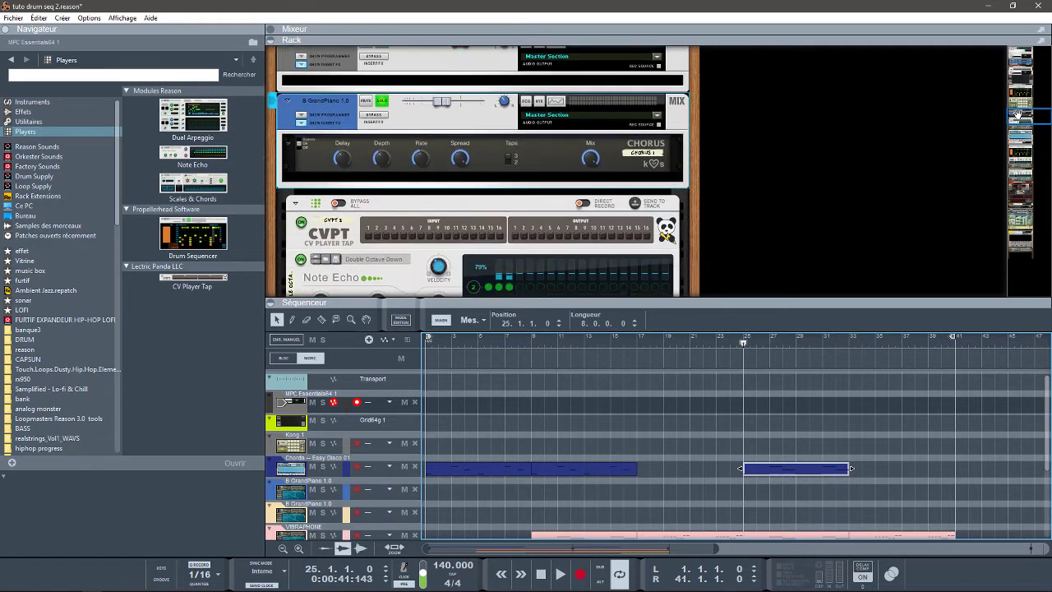
key("space")
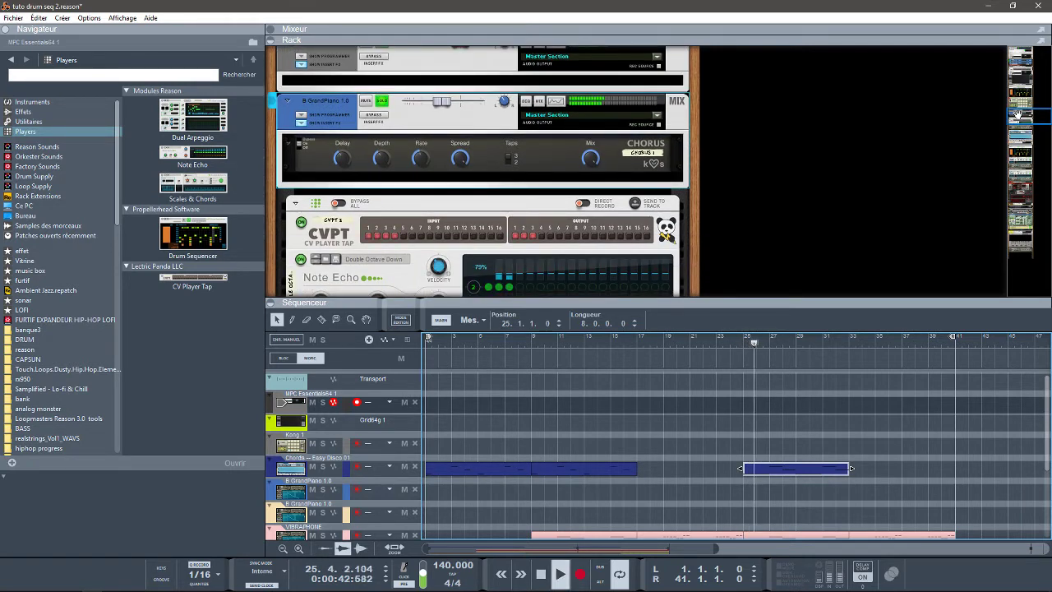
left_click_drag(1018, 115, 1025, 134)
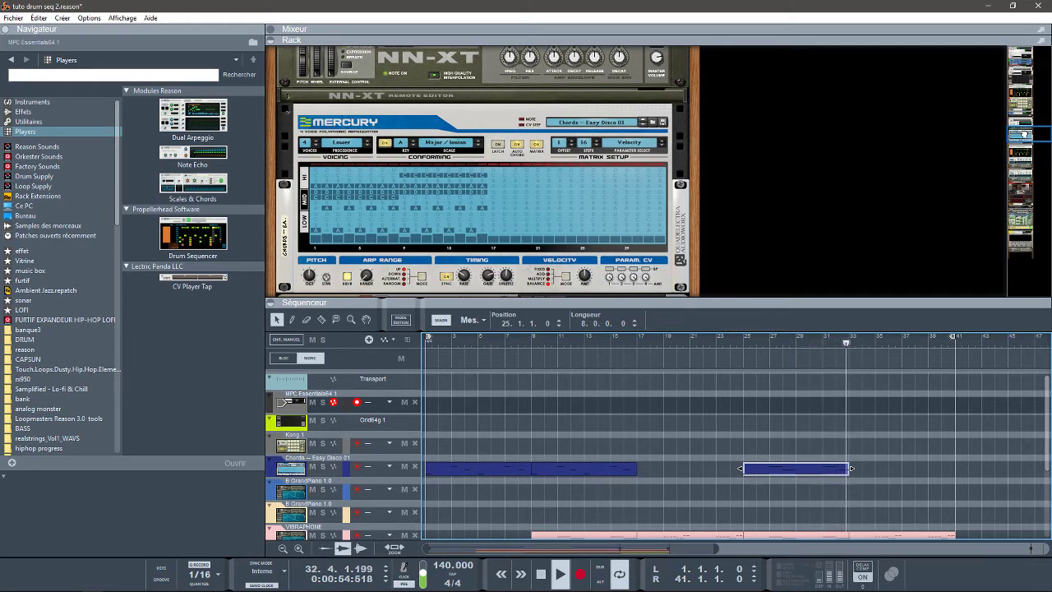
key("space")
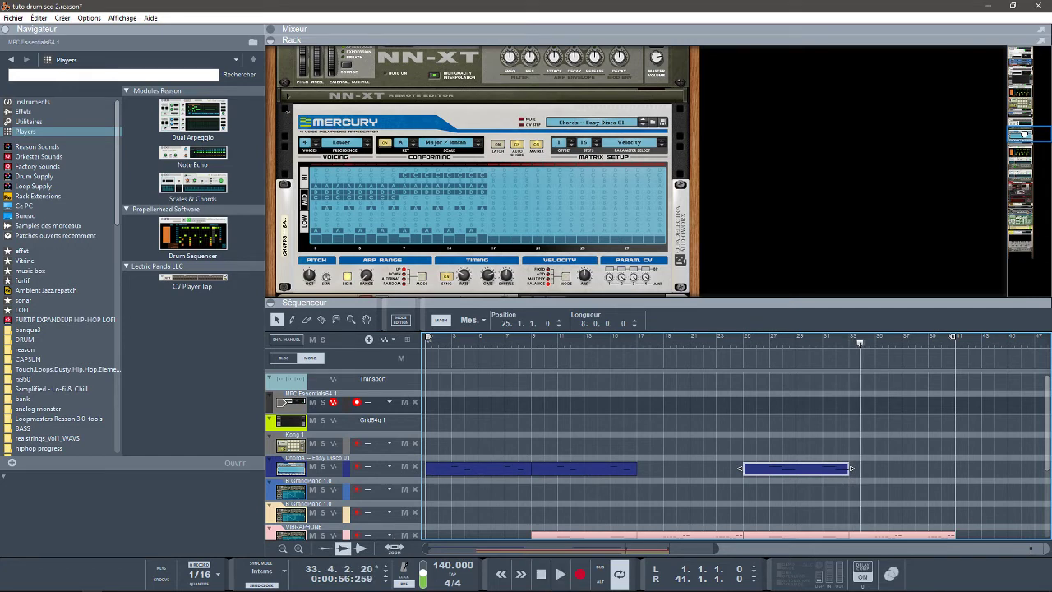
Examine Mercury's Auto-Chord setting and play the song from the start.
scroll(1023, 134, "up", 1)
scroll(1025, 134, "down", 3)
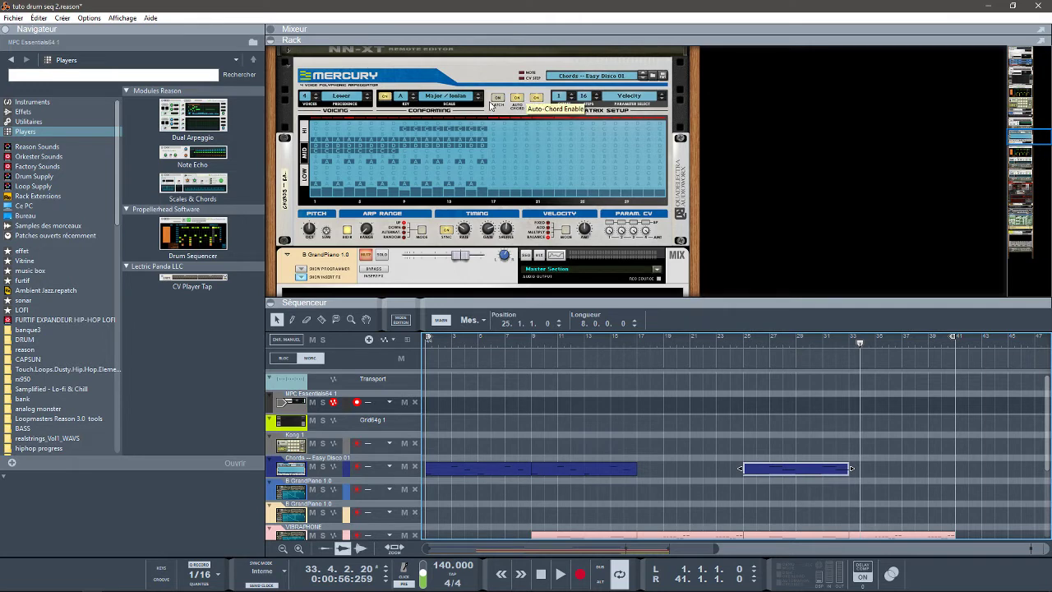
key("shift+Return")
key("space")
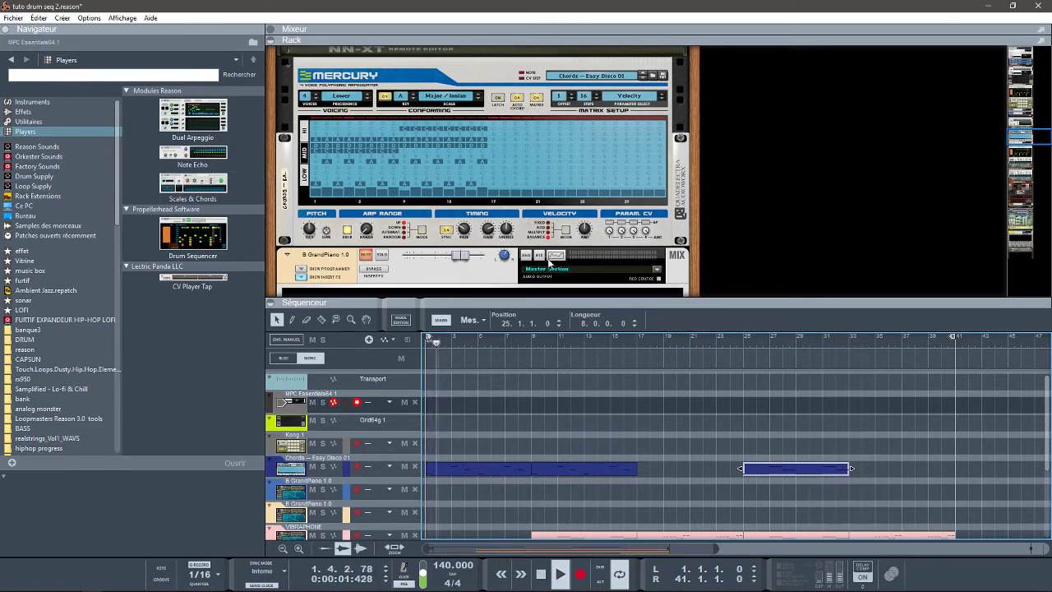
Play the song from the start again while viewing the CV Player Tap and Note Echo above the NN-XT, and stop playback.
left_click(1015, 134)
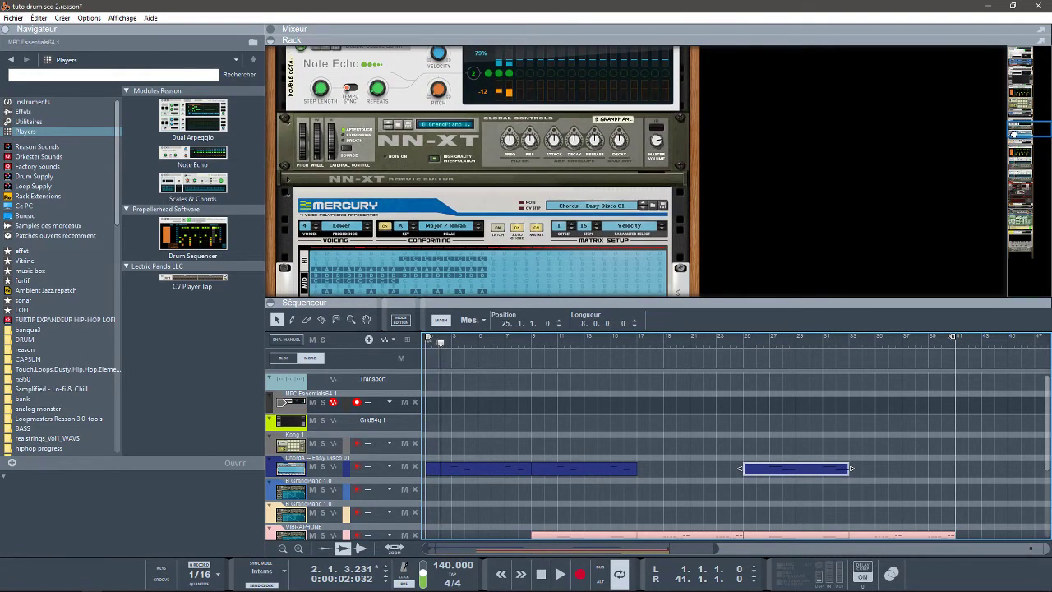
left_click_drag(1013, 134, 1012, 131)
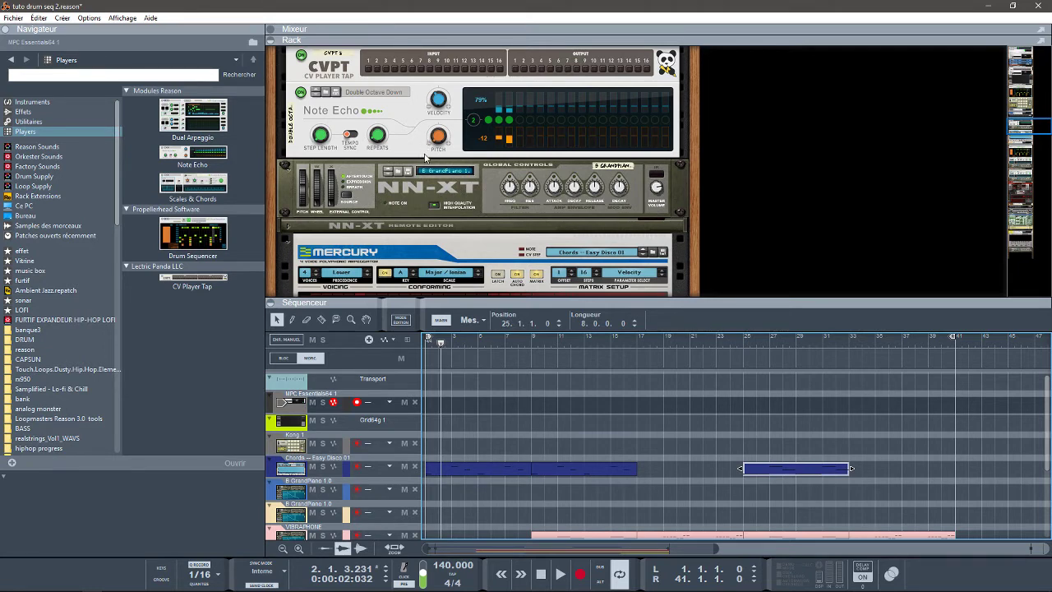
key("shift+Return")
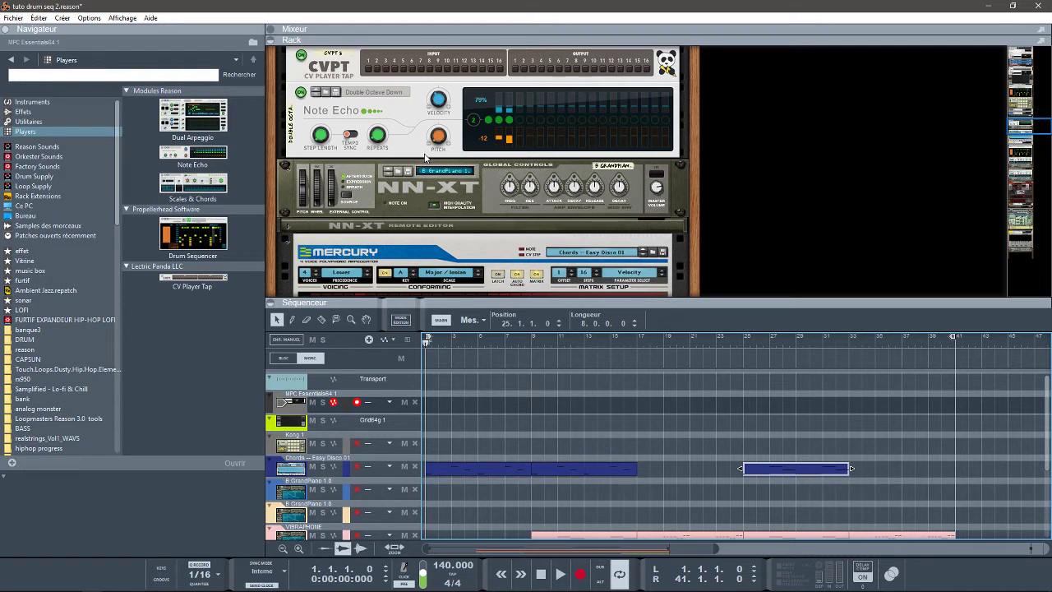
key("space")
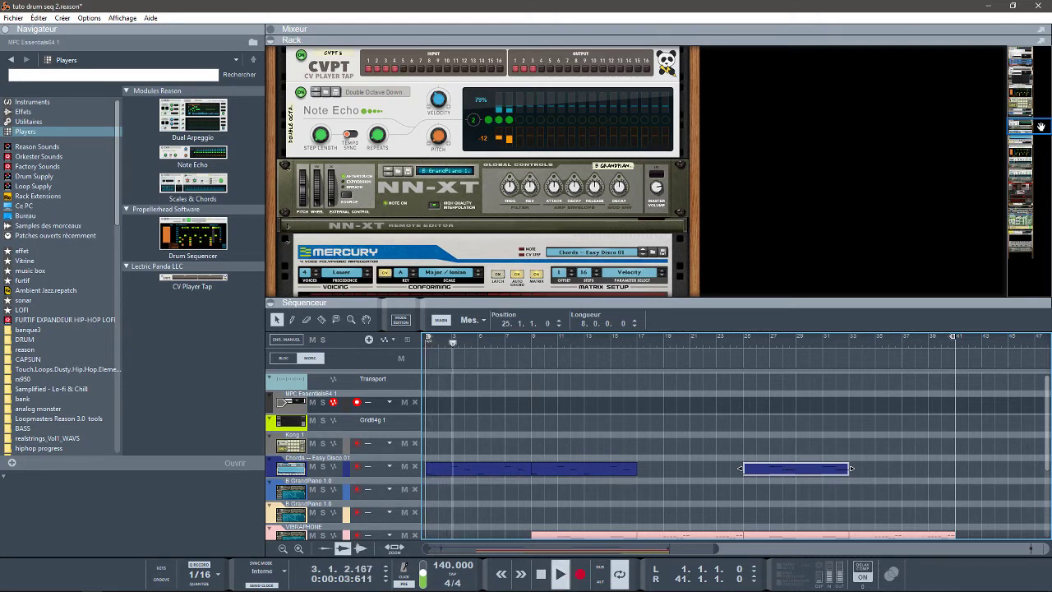
left_click_drag(1041, 128, 1031, 120)
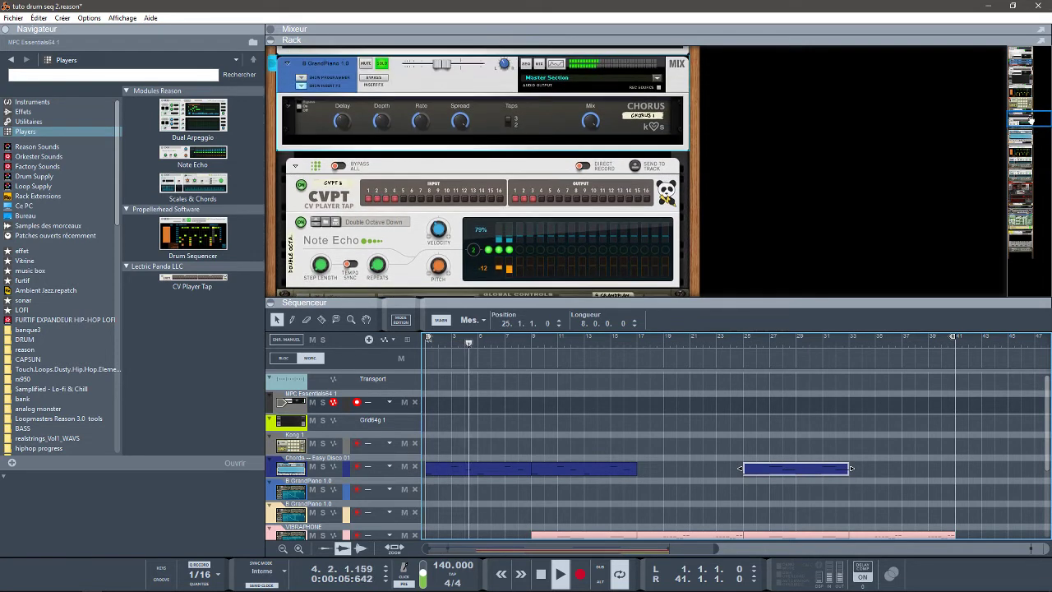
key("space")
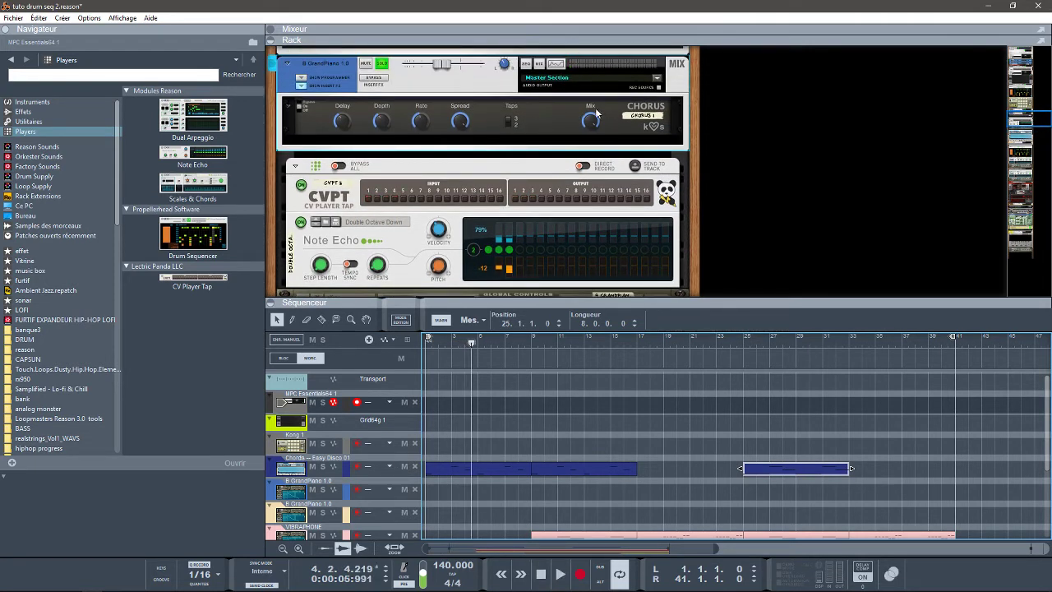
Select the Chorus effect in the piano's mix channel and play the song from the start.
left_click(575, 116)
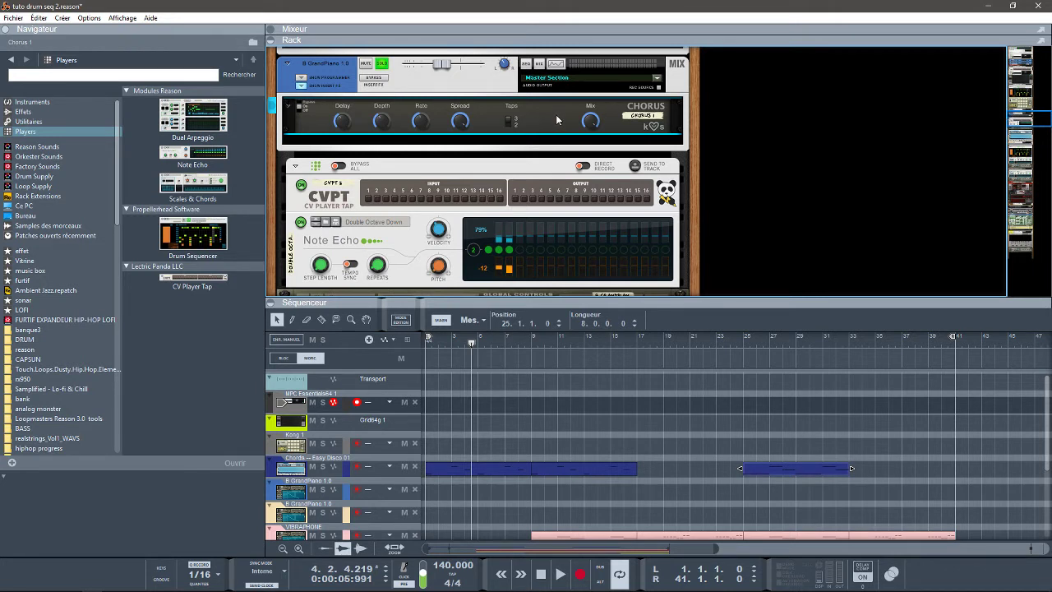
key("shift+Return")
key("space")
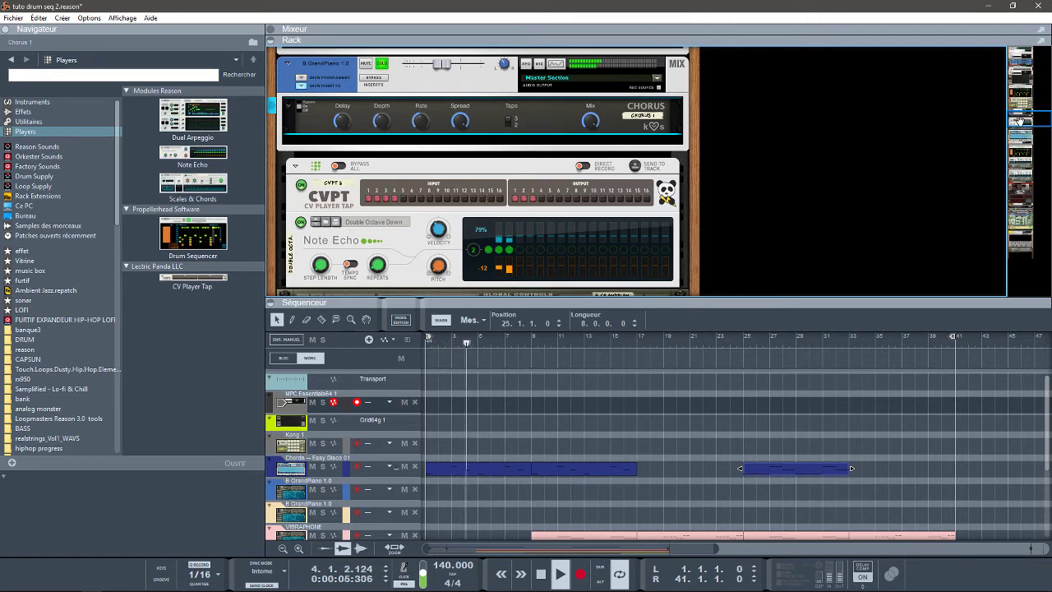
Examine the second B GrandPiano's Drum Sequencer and Scales & Chords players, and compare them with the Mercury arpeggiator.
left_click_drag(1019, 121, 1039, 143)
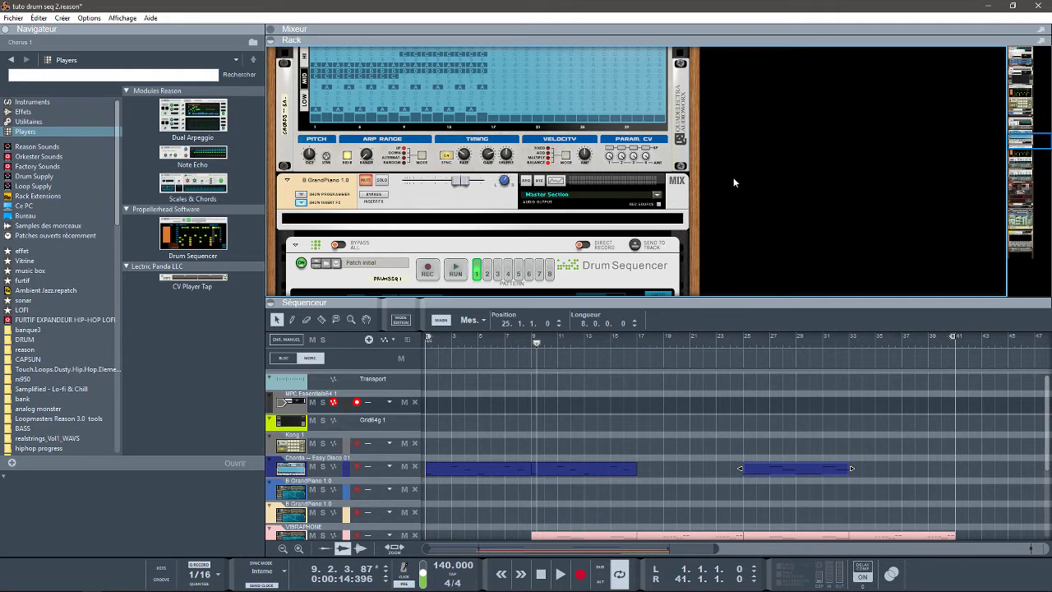
mouse_move(1028, 140)
left_mouse_down()
mouse_move(1039, 156)
mouse_move(1030, 147)
left_mouse_up()
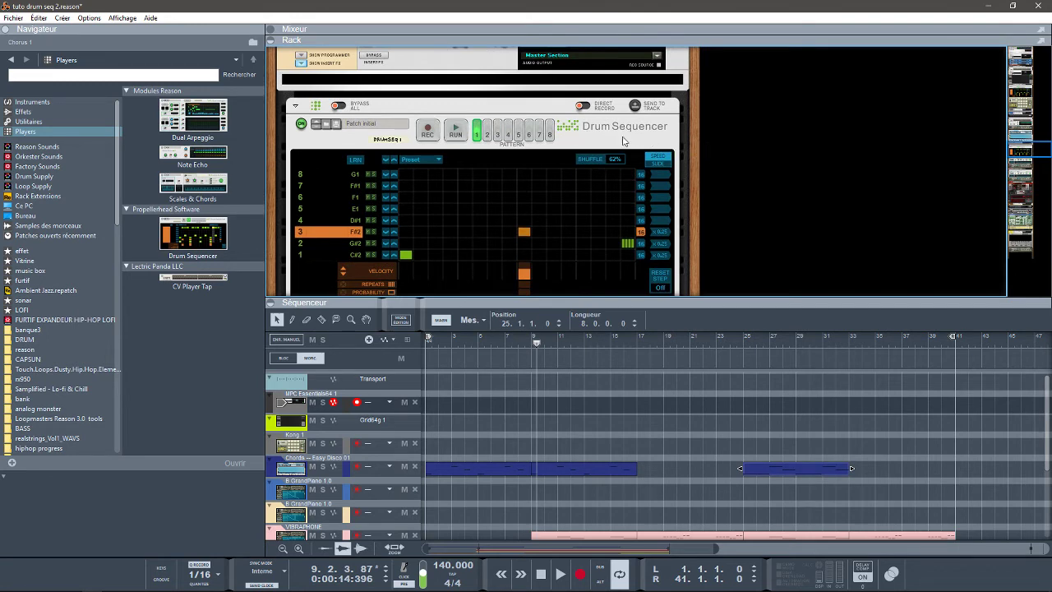
left_click_drag(1018, 149, 1021, 160)
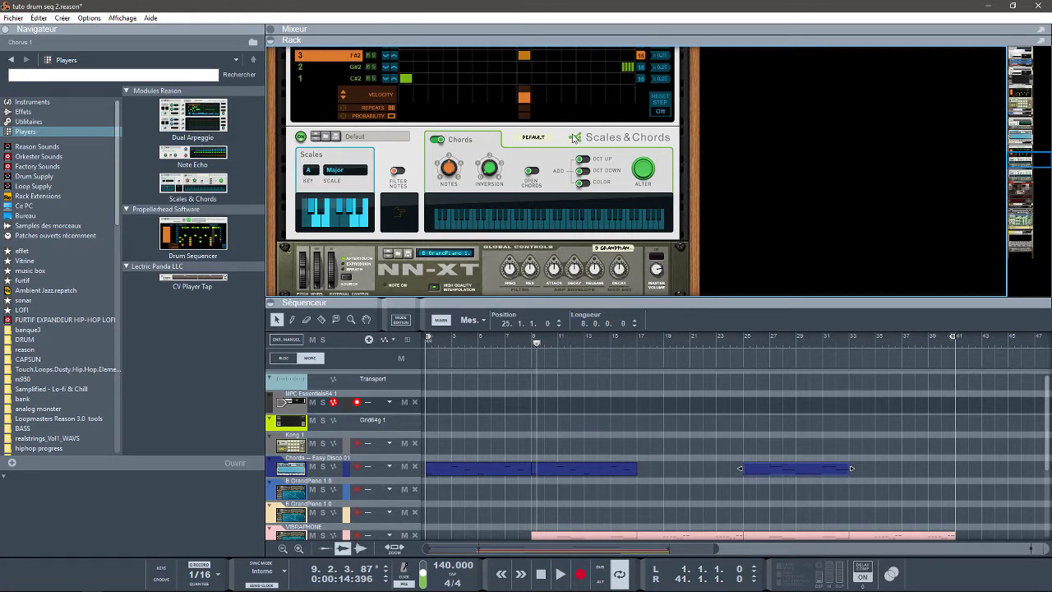
left_click_drag(1020, 158, 1009, 136)
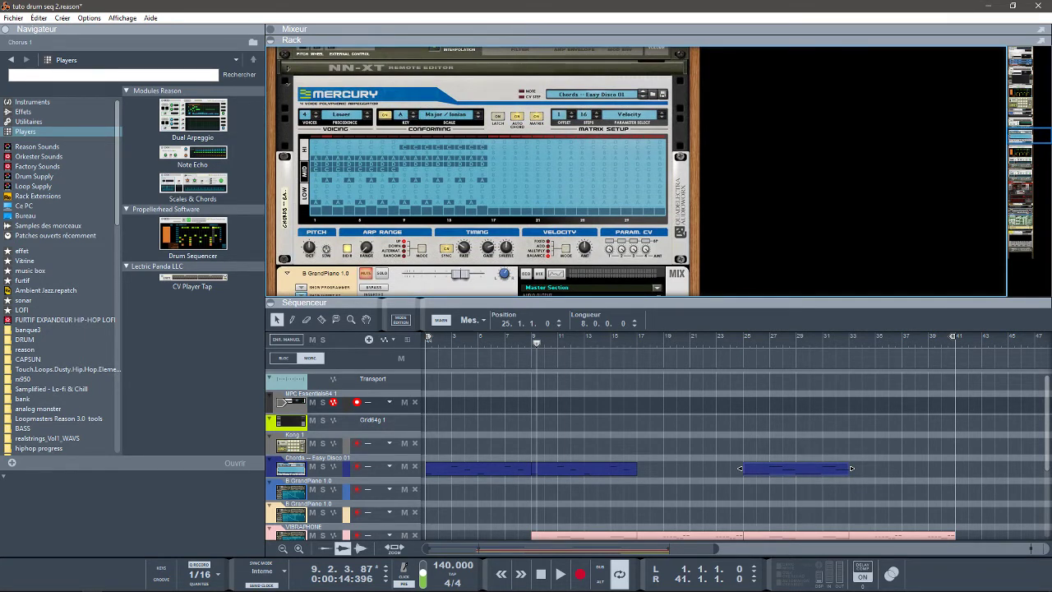
mouse_move(1030, 134)
left_mouse_down()
mouse_move(1049, 159)
mouse_move(1040, 146)
left_mouse_up()
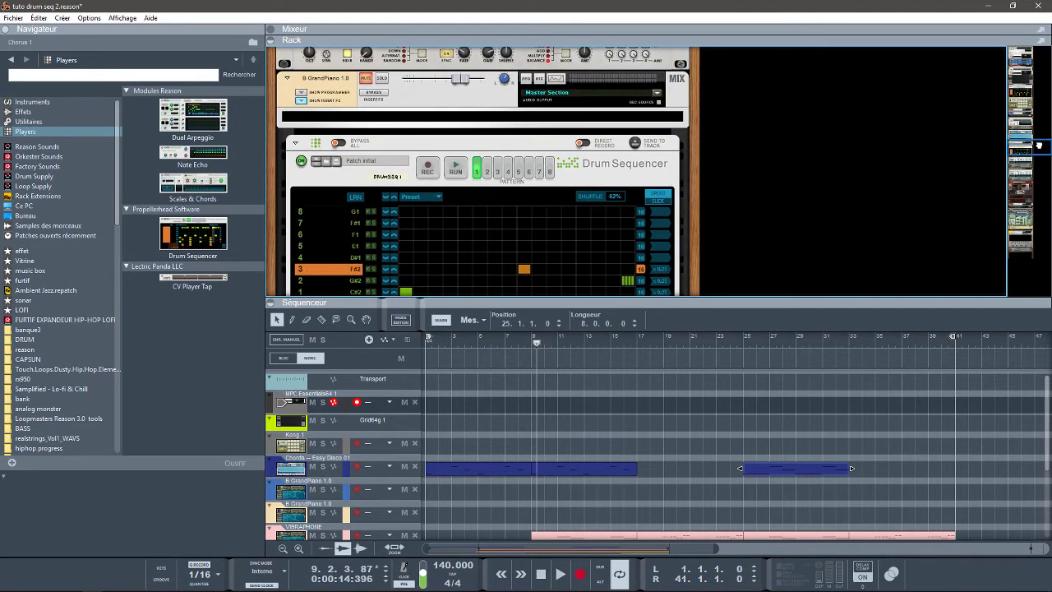
Solo the B GrandPiano 1.0 mix channel above the Drum Sequencer and play the song from the start.
left_click(384, 79)
key("Home")
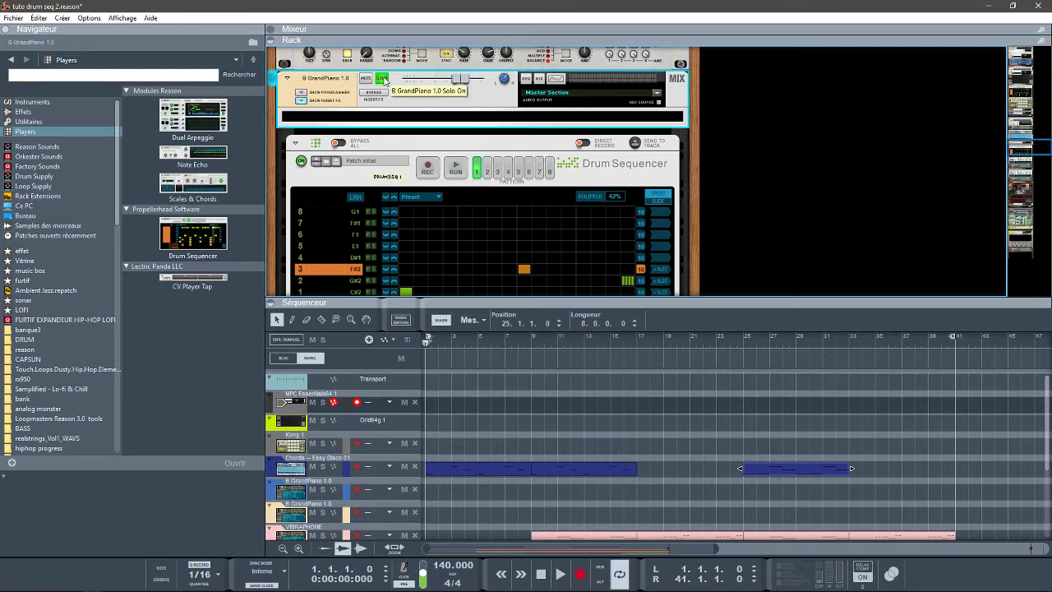
key("space")
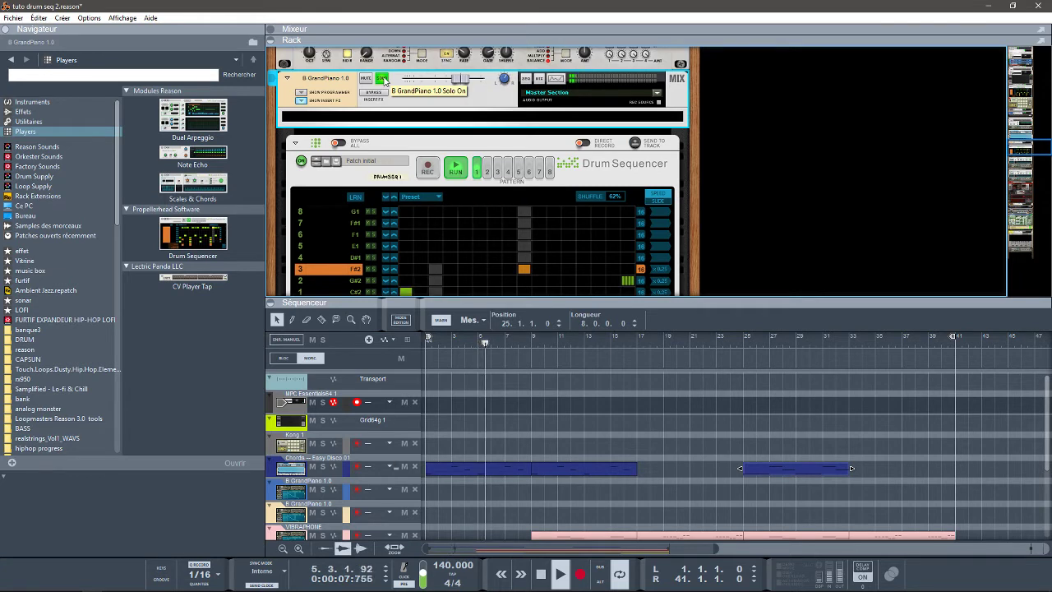
Stop playback, enlarge the rack view and select lane 1 (C#2) in the B GrandPiano's Drum Sequencer.
key("space")
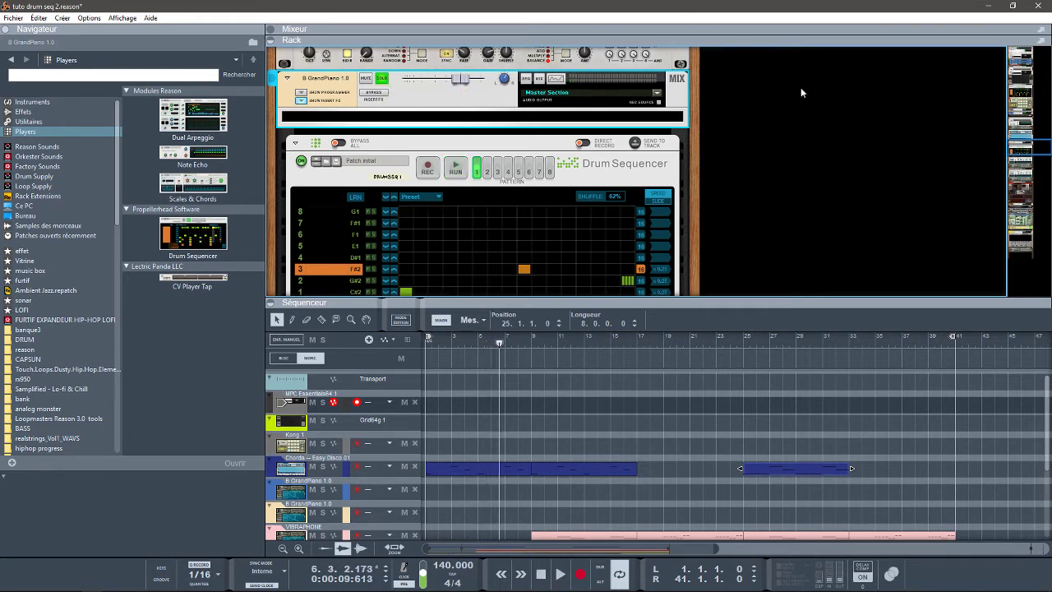
left_click_drag(1011, 142, 1013, 147)
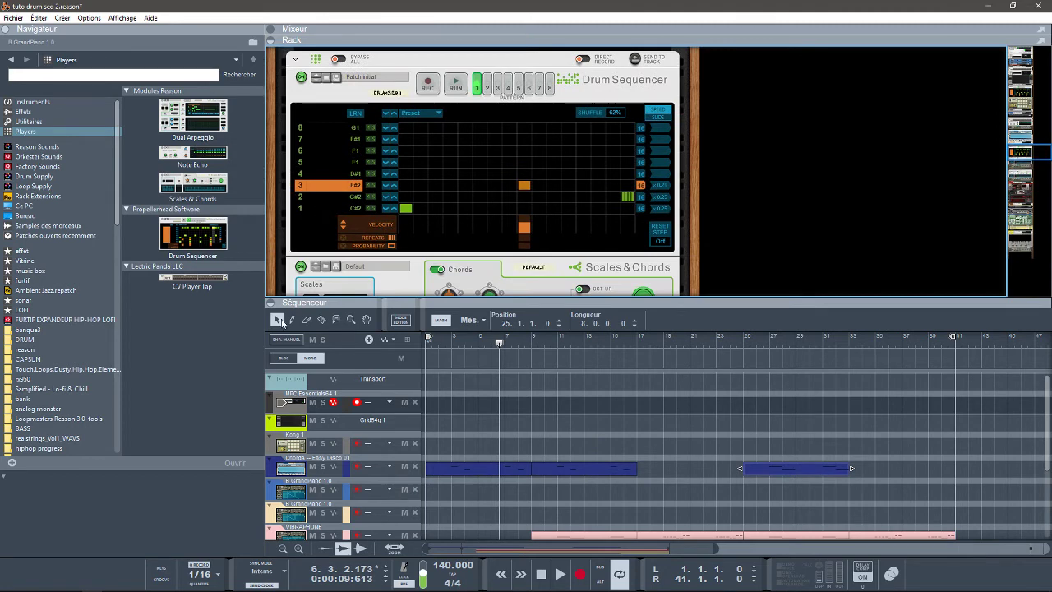
left_click(271, 306)
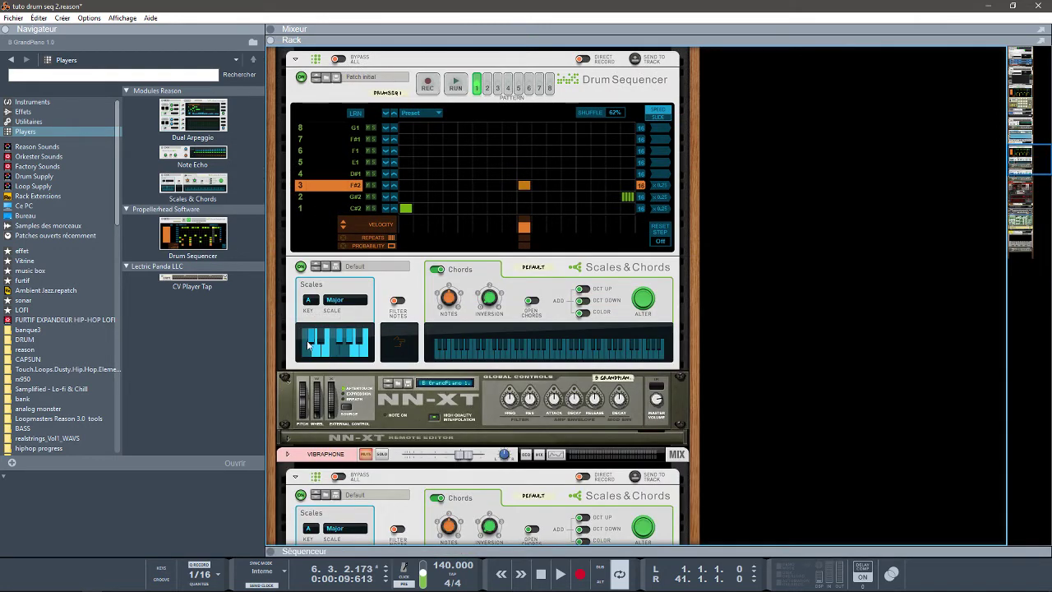
left_click(301, 209)
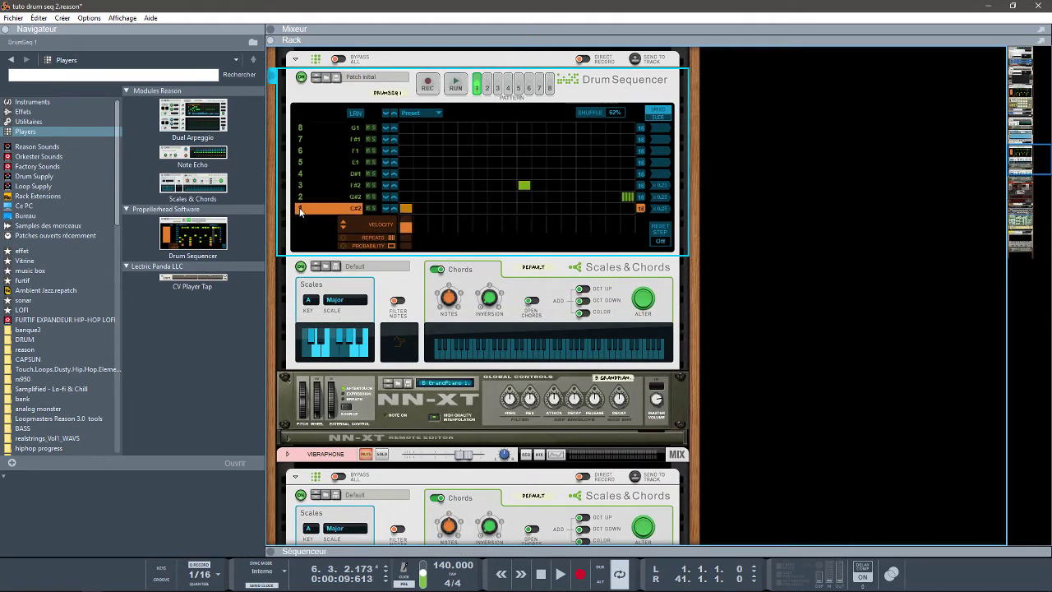
Toggle scale notes to make a custom A scale in the B GrandPiano's Scales & Chords player, and play the song.
left_click(313, 349)
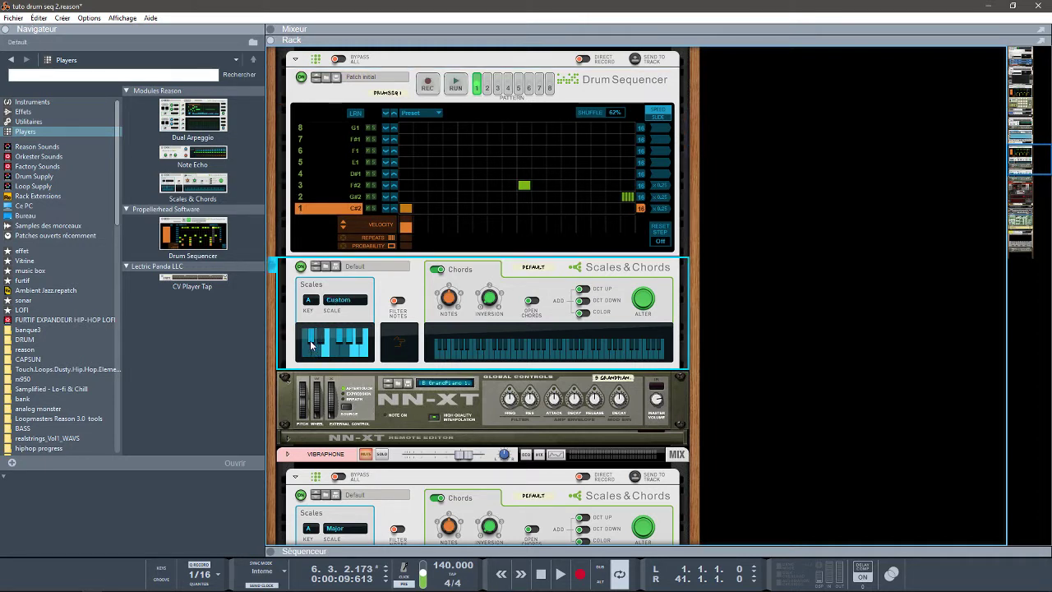
left_click(315, 354)
left_click(661, 207)
key("space")
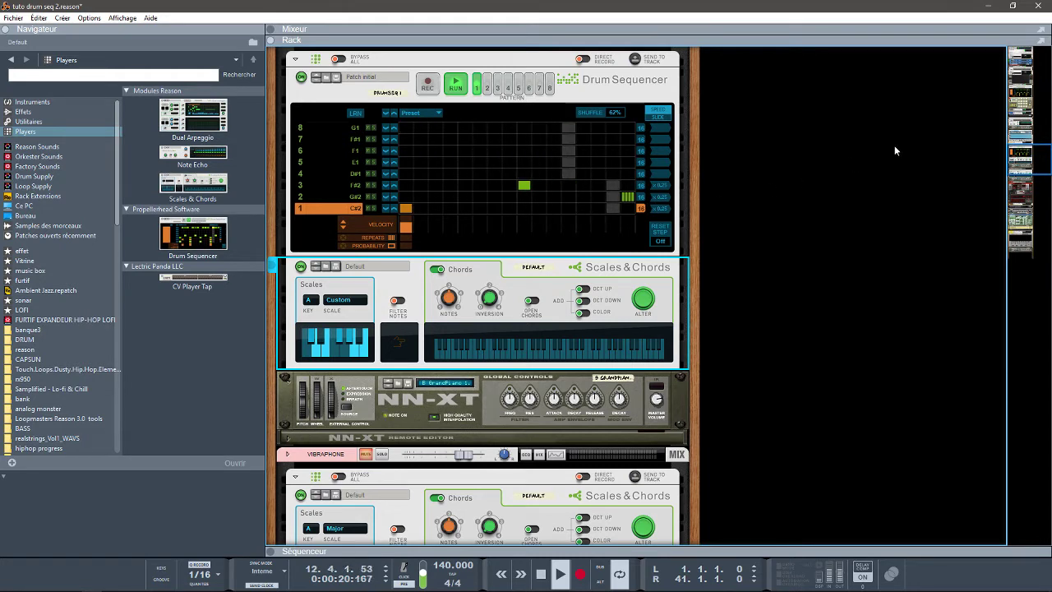
Stop playback, solo the VIBRAPHONE mix channel and play the song from the start.
left_click_drag(1025, 153, 1035, 169)
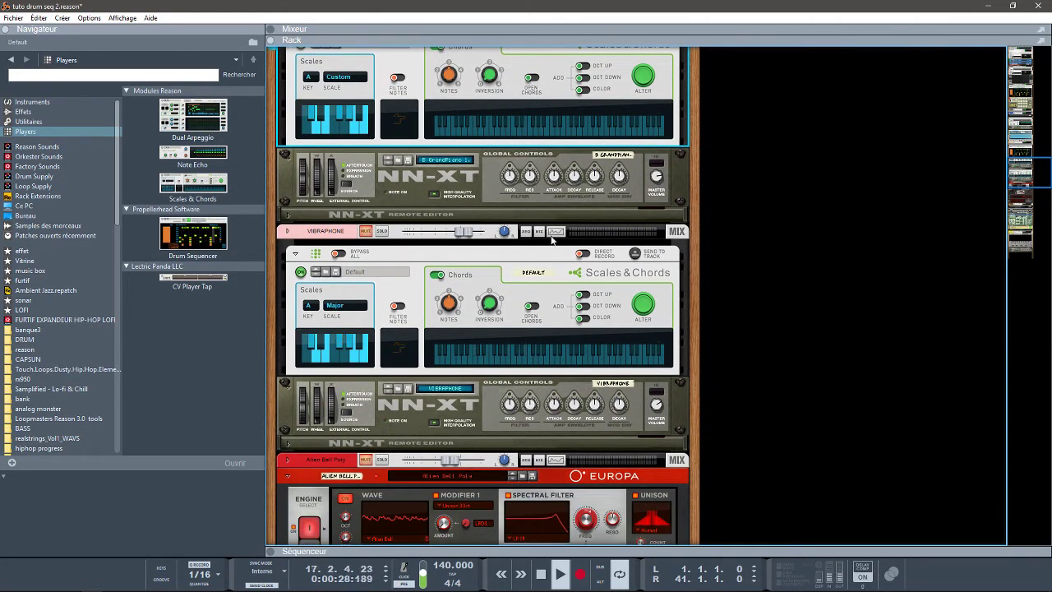
key("space")
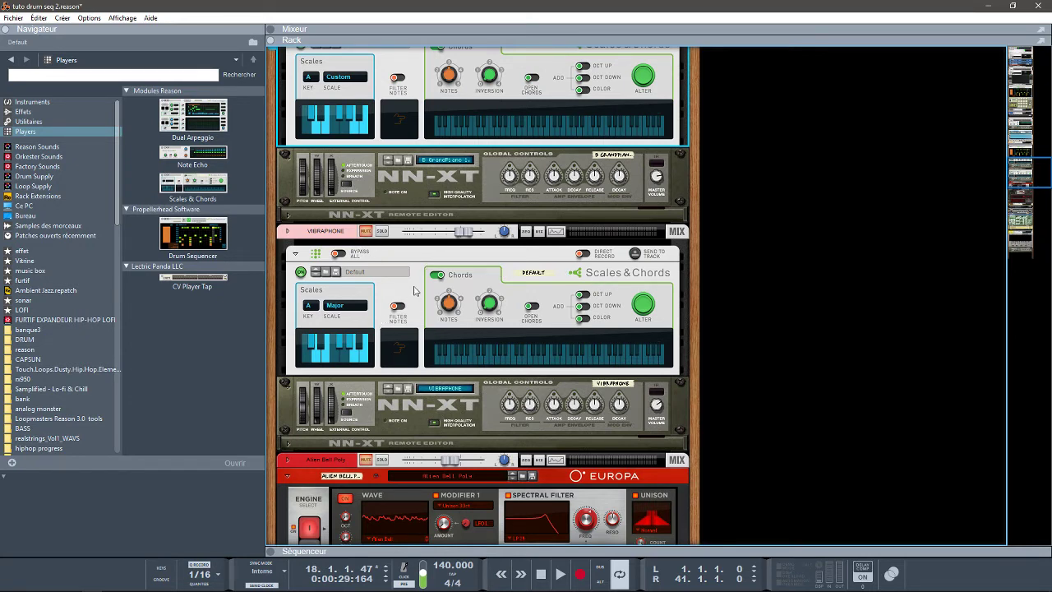
left_click(383, 231)
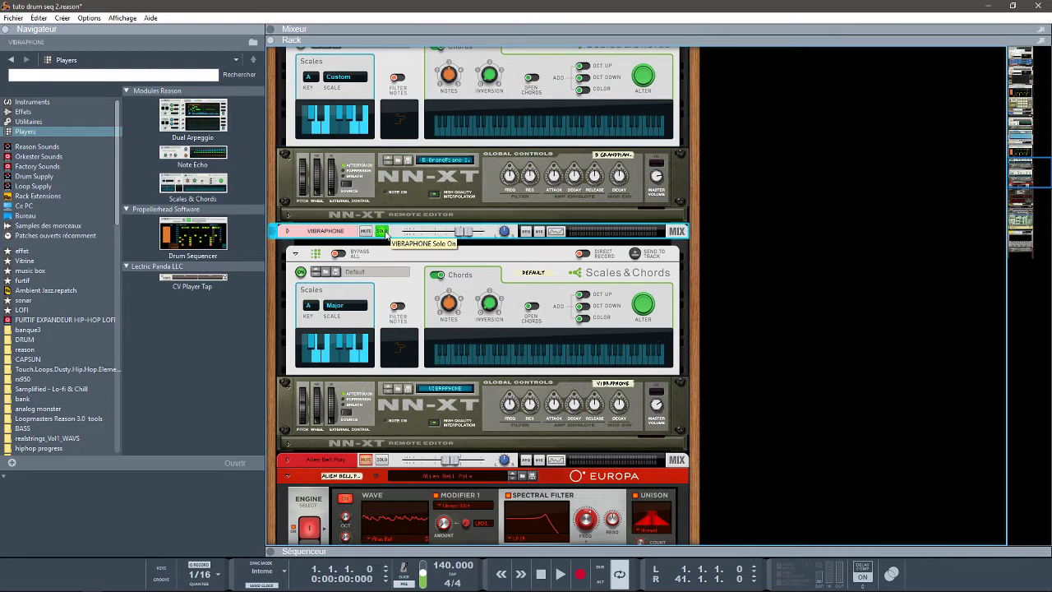
key("space")
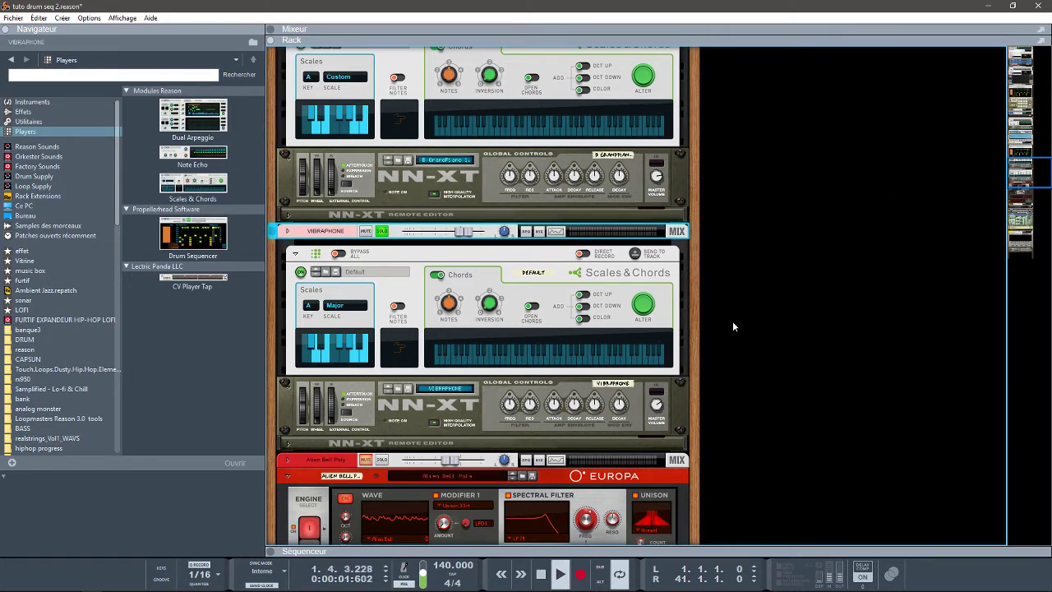
Show the sequencer and listen to the VIBRAPHONE clips while viewing its Scales & Chords player, pausing and resuming playback.
left_click(275, 553)
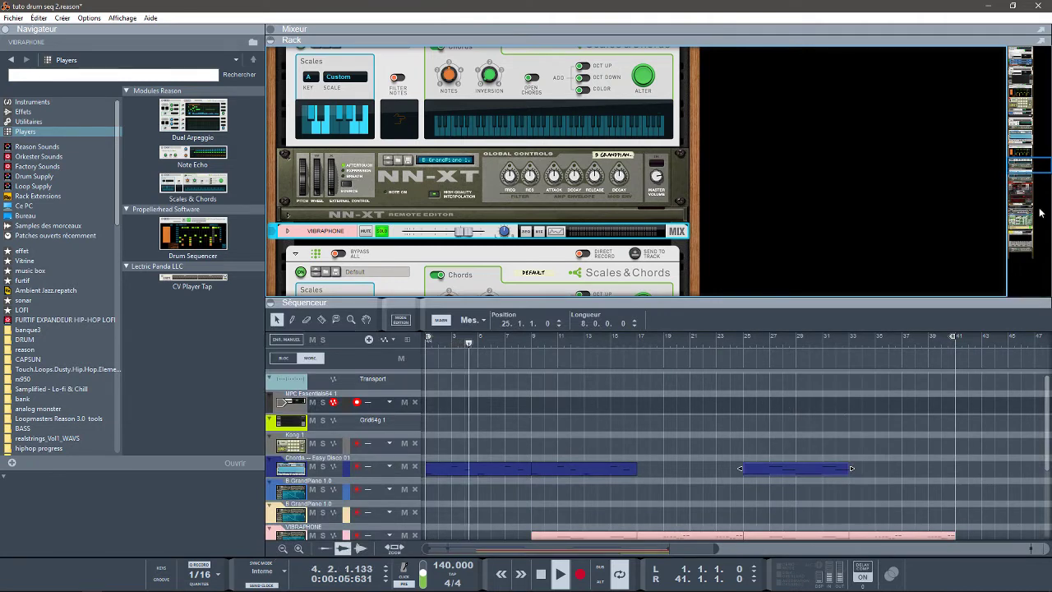
scroll(1040, 213, "down", 3)
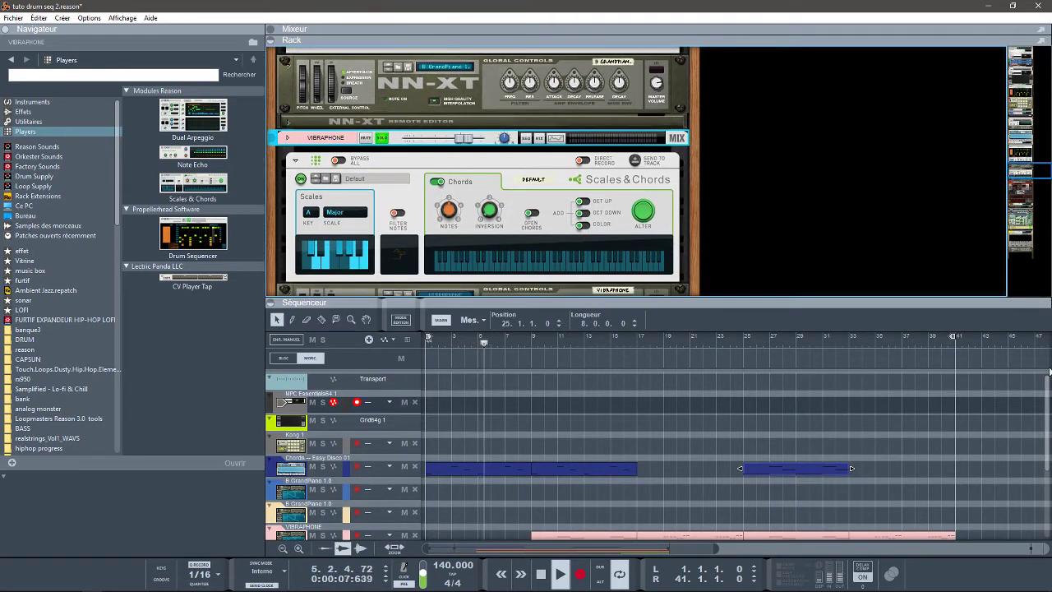
left_click_drag(1048, 384, 1048, 419)
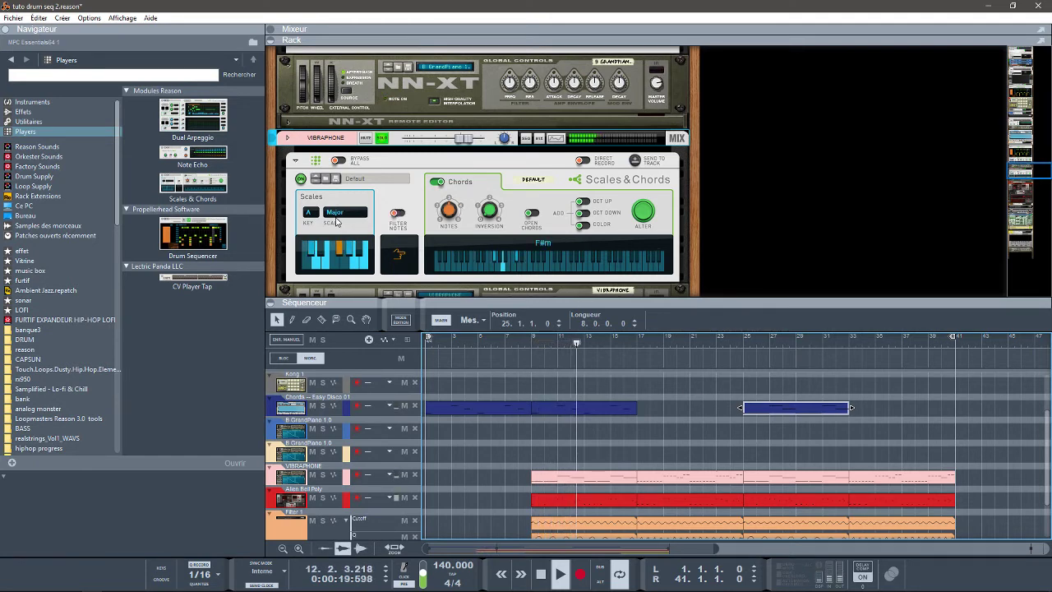
key("space")
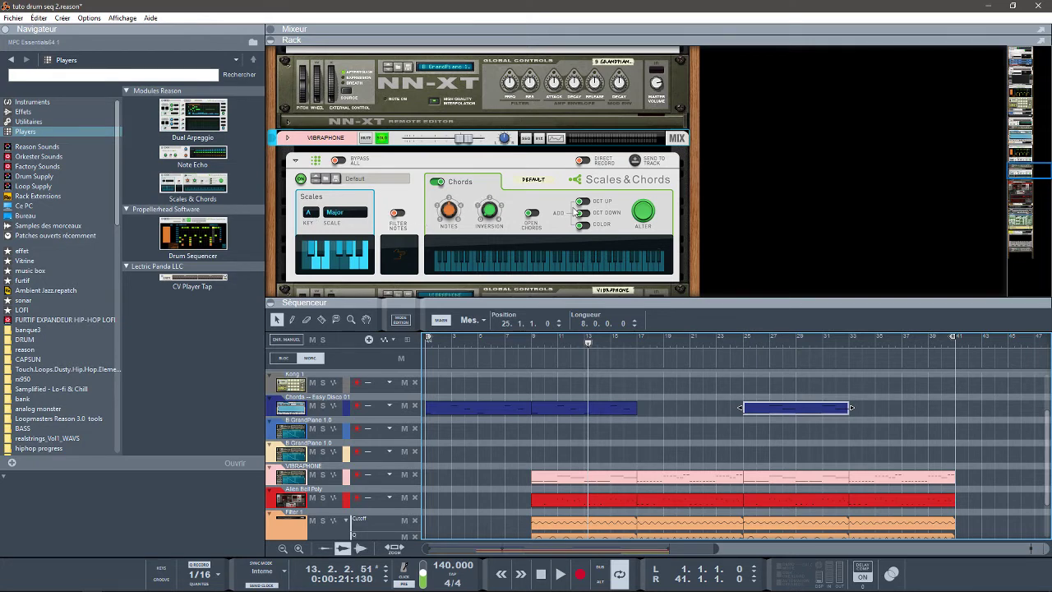
key("space")
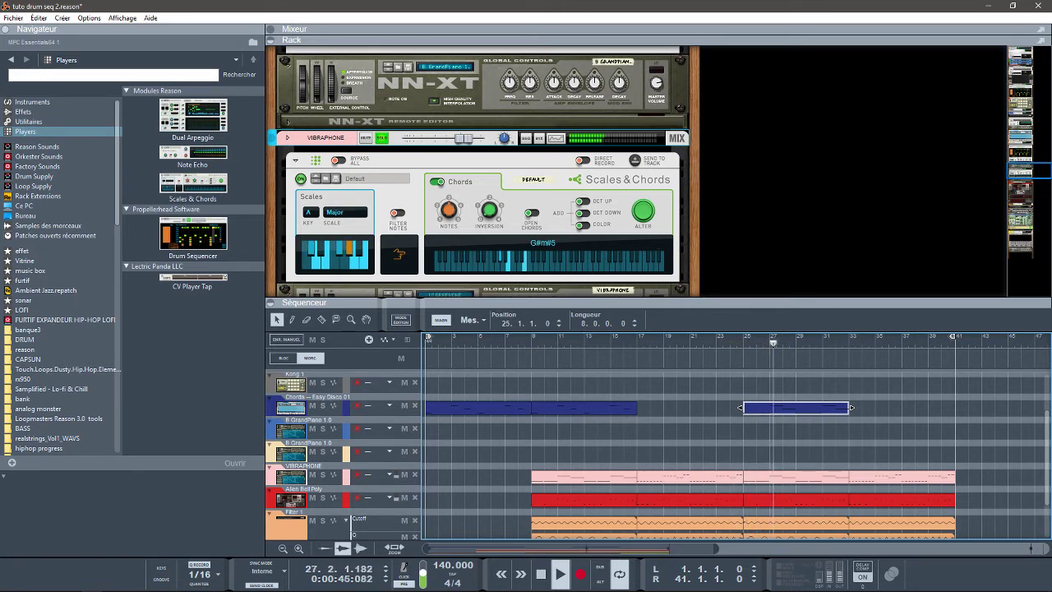
Stop playback, solo the Alien Bell Poly mix channel above the Europa synth and resume playback.
left_click_drag(1034, 171, 1042, 187)
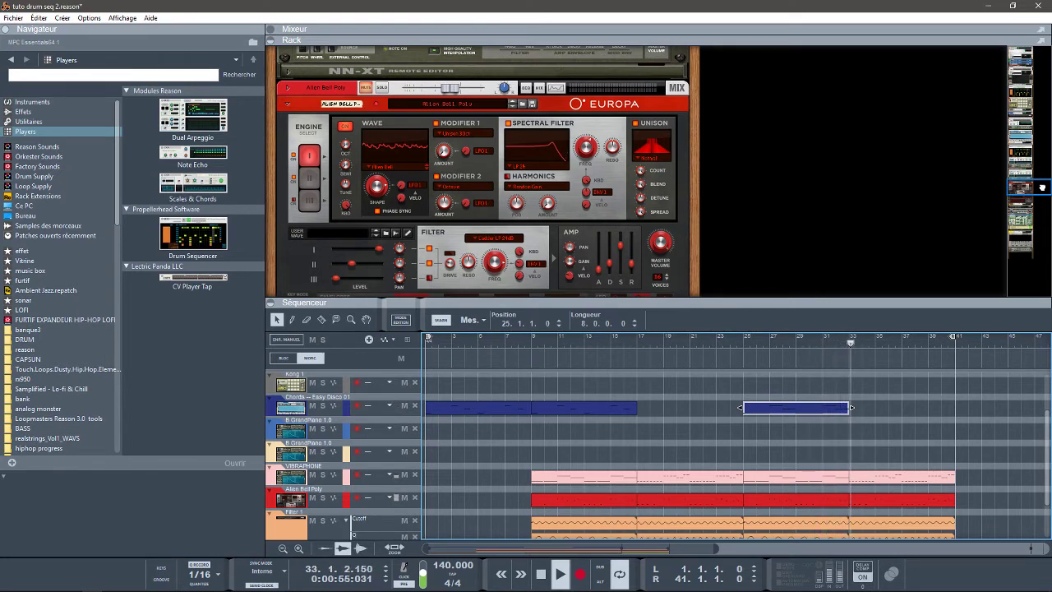
left_click_drag(1043, 187, 1042, 189)
key("space")
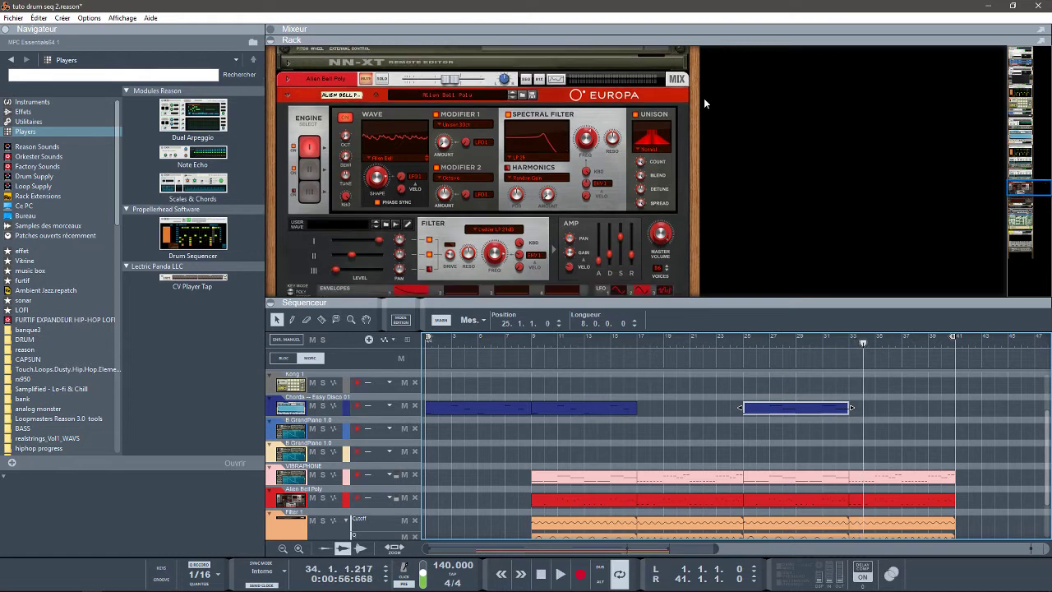
left_click(383, 79)
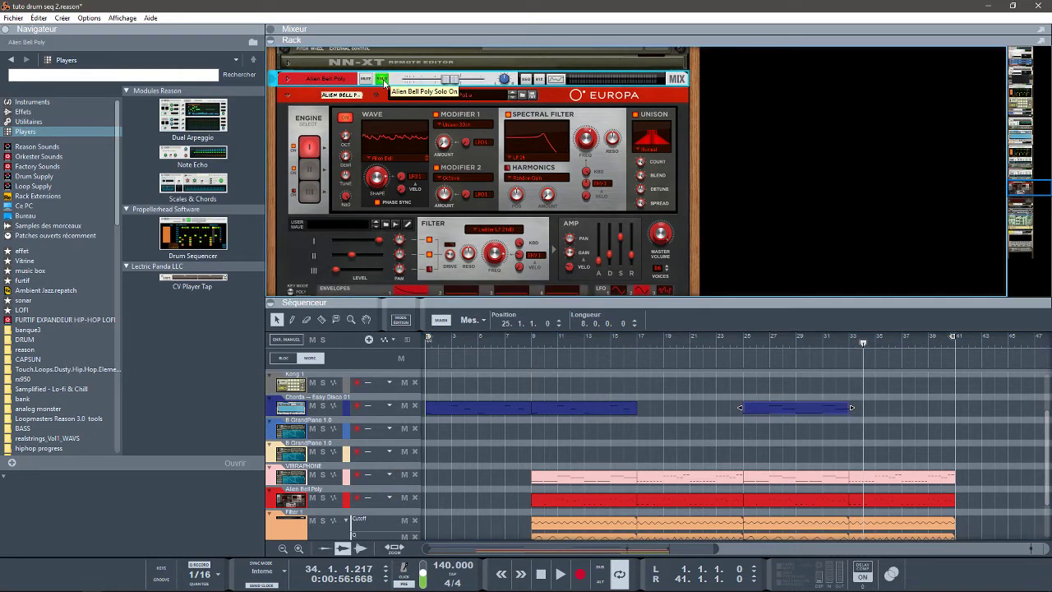
key("space")
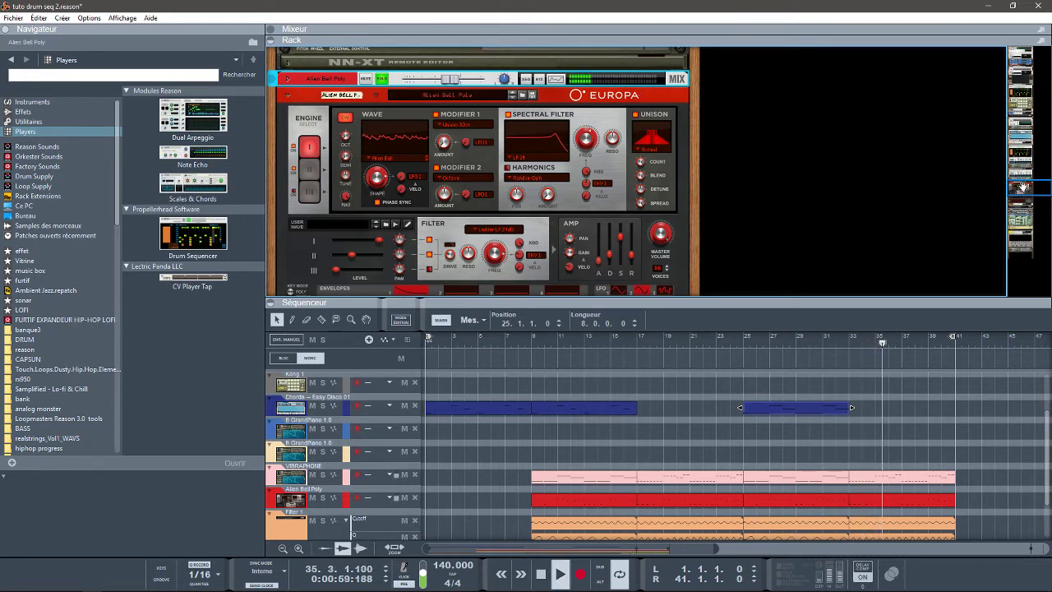
Solo the Stringer Bell mix channel holding the Filter insert, show its track in the sequencer and play the song.
left_click_drag(1024, 187, 1038, 211)
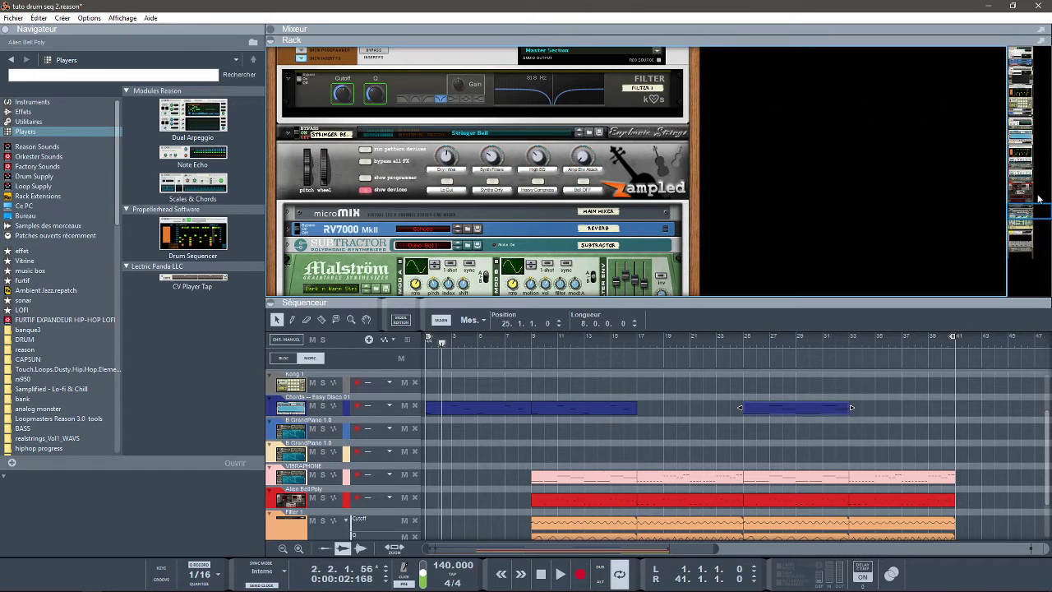
left_click_drag(1022, 211, 1020, 206)
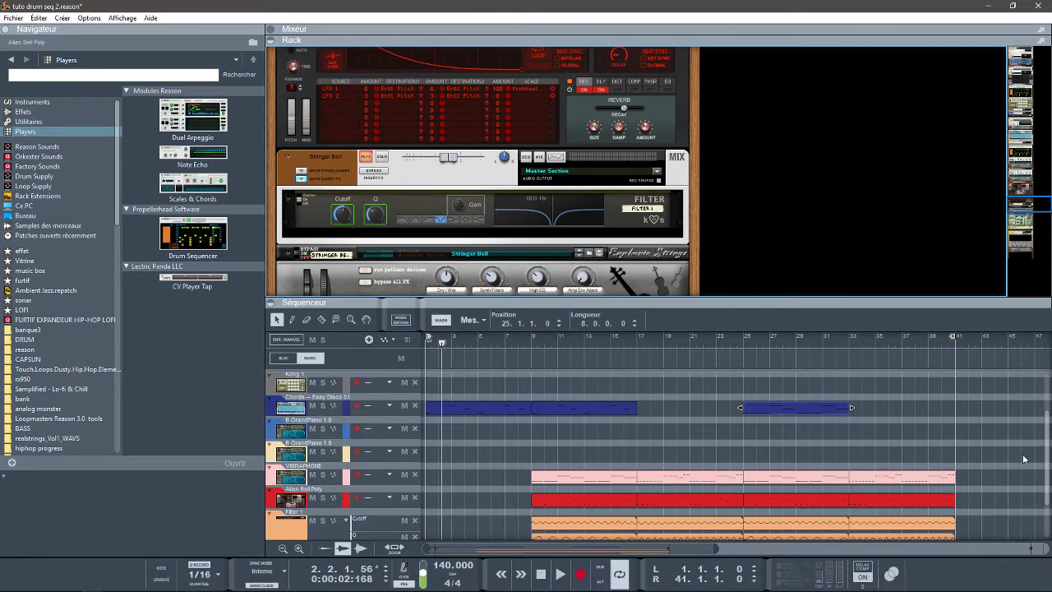
left_click_drag(1047, 457, 1050, 491)
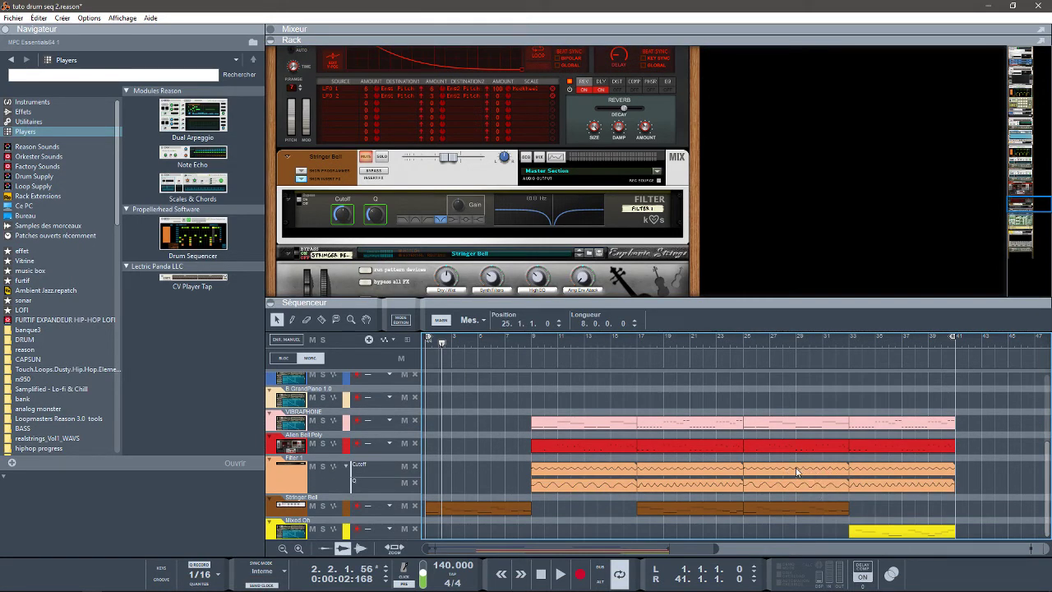
left_click(380, 158)
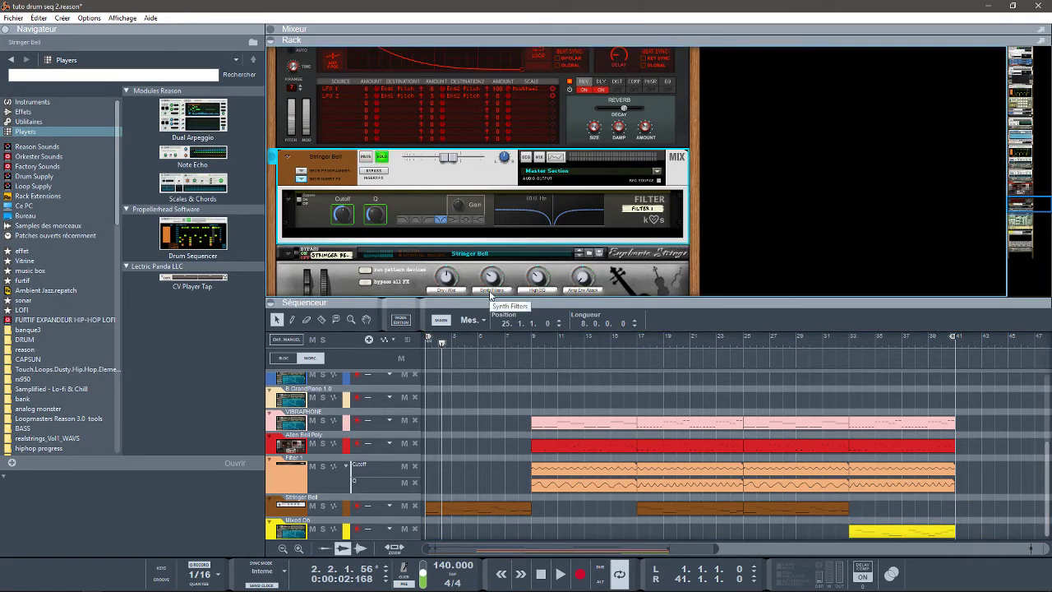
key("space")
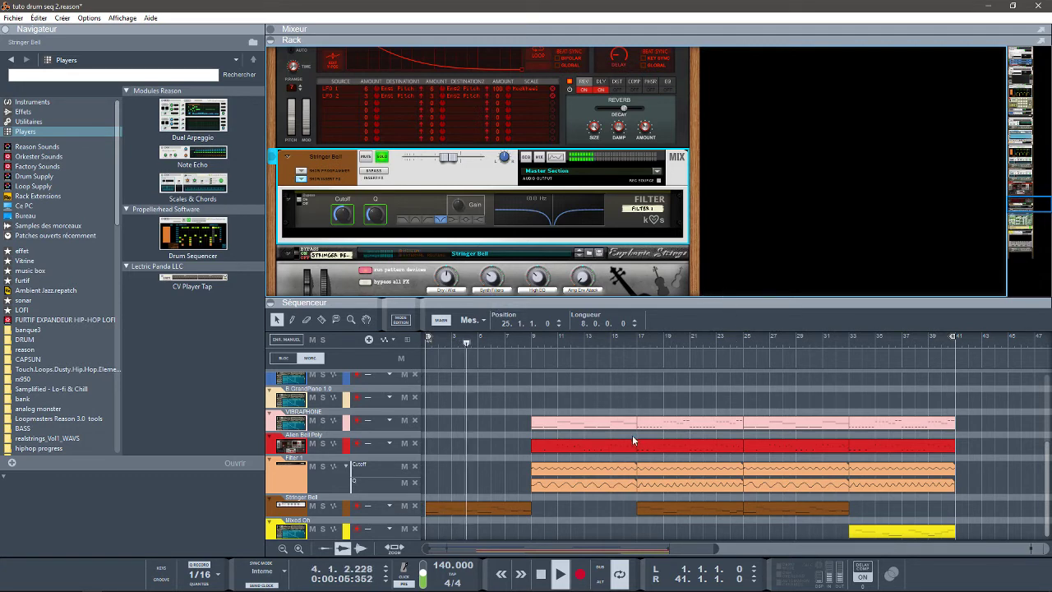
Move the Filter 1 Cutoff and Q automation clips from bar 9 to bar 1, and delete the clips starting at bar 33.
left_click(577, 471)
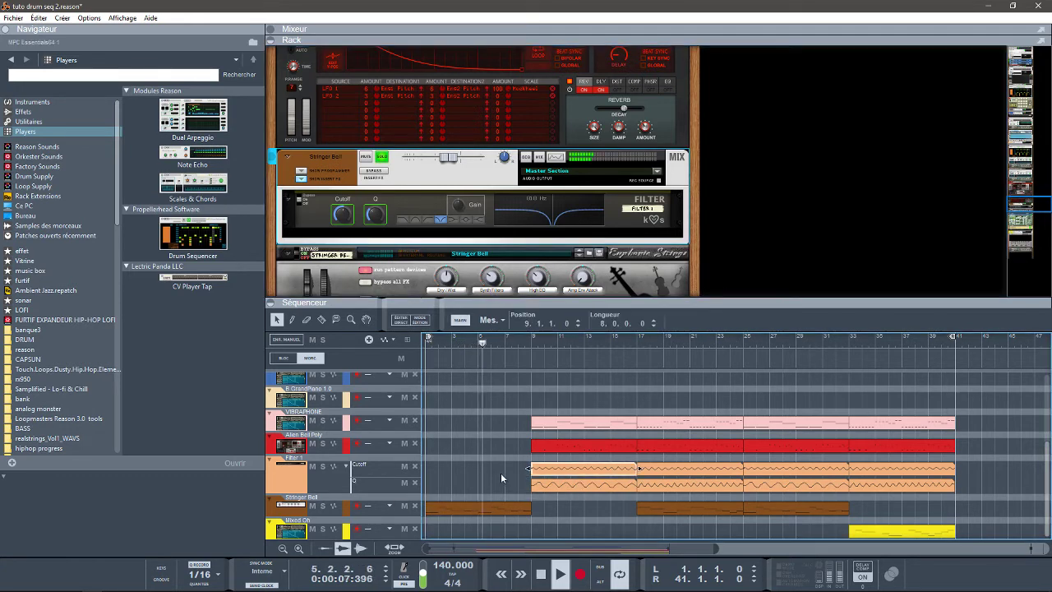
left_click_drag(513, 467, 480, 474)
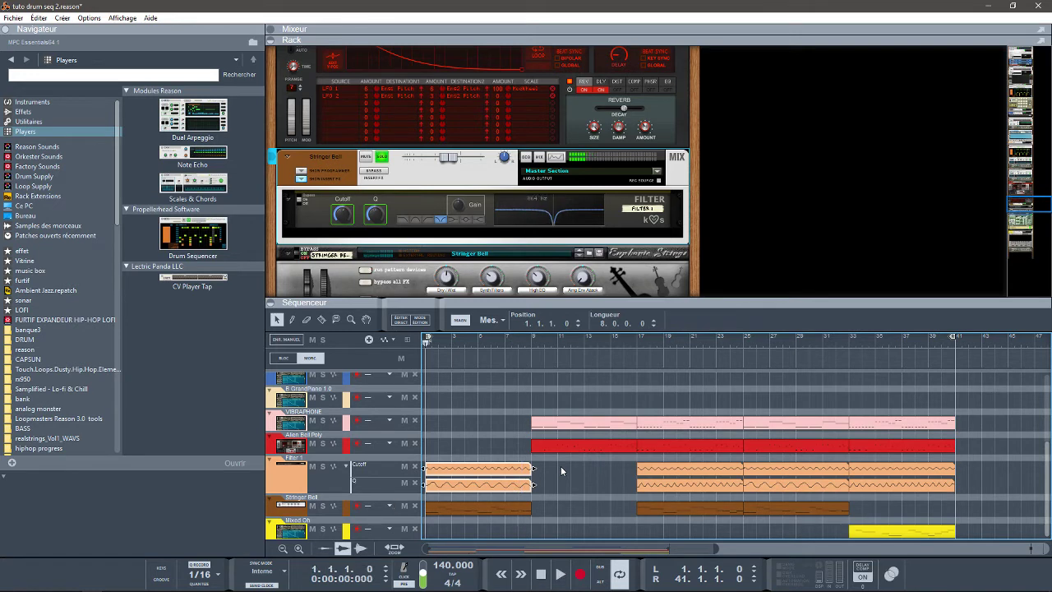
key("space")
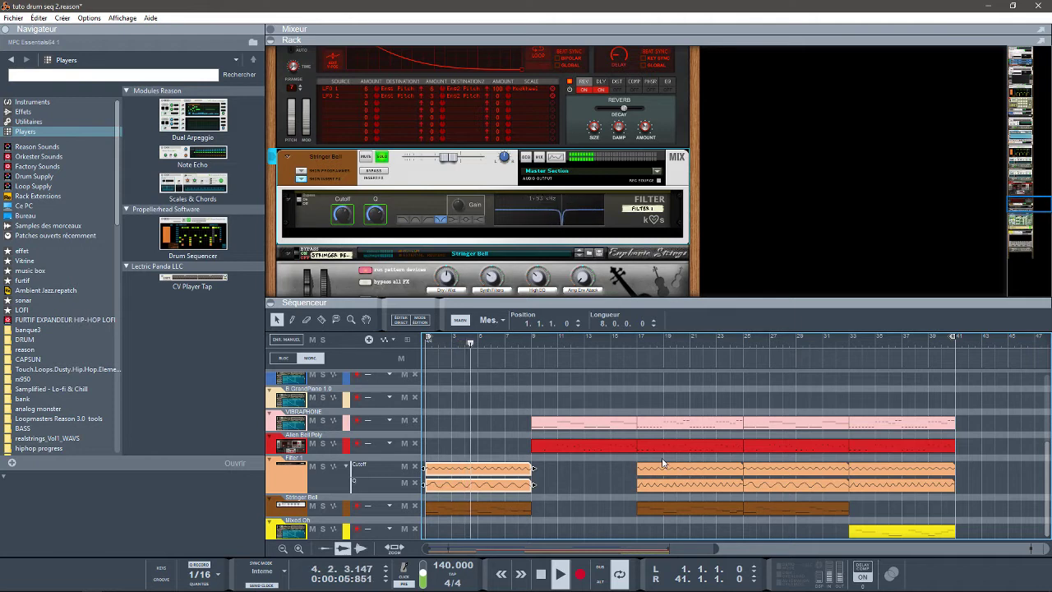
left_click_drag(902, 517, 904, 470)
key("Delete")
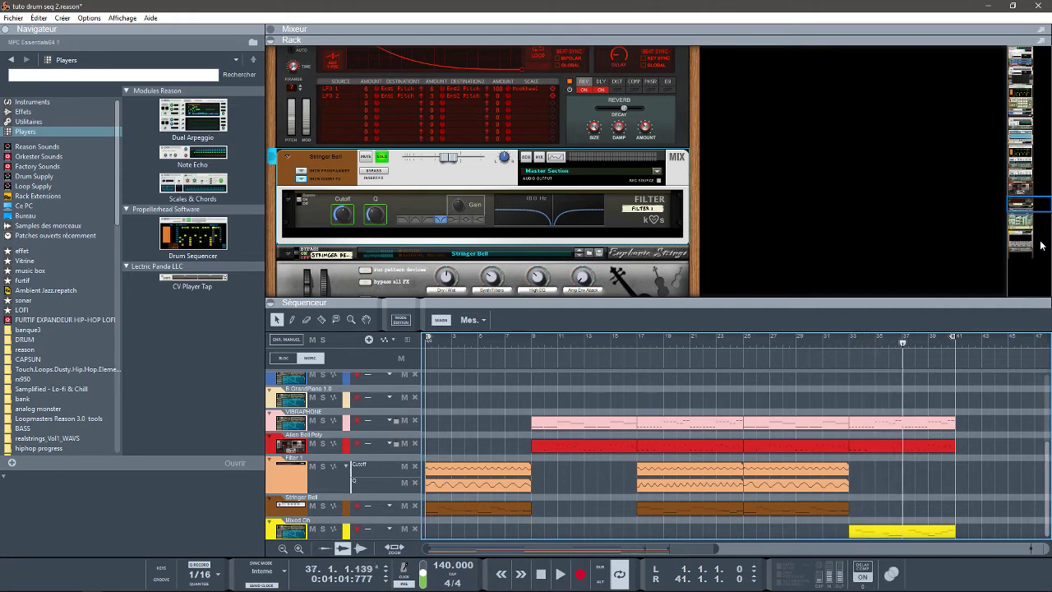
Browse the patches for the Mixed Oh NN-XT below the Synchronous effect in the rack.
left_click_drag(1030, 203, 1038, 243)
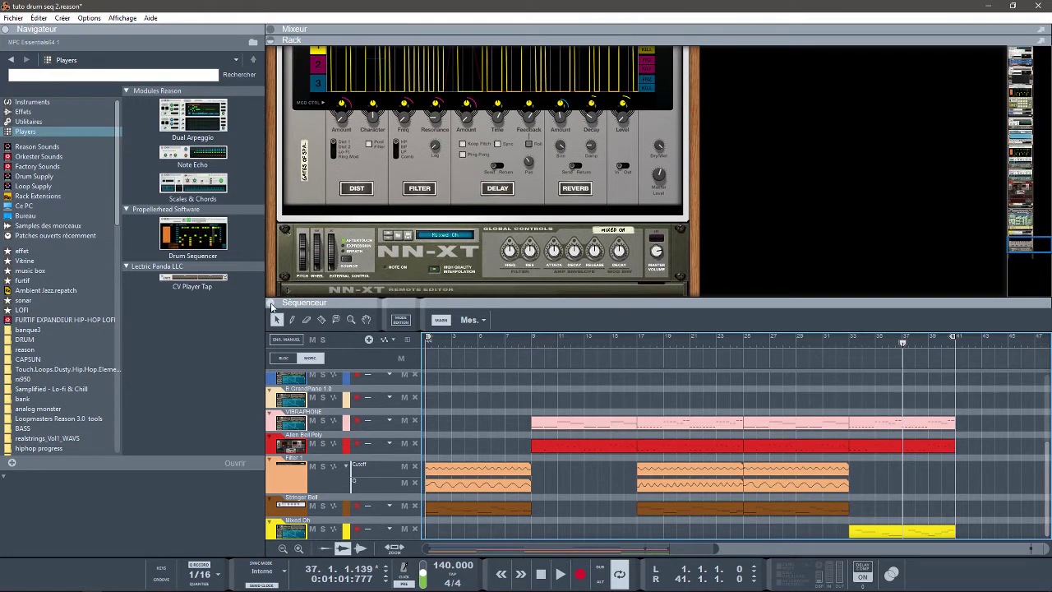
left_click(272, 304)
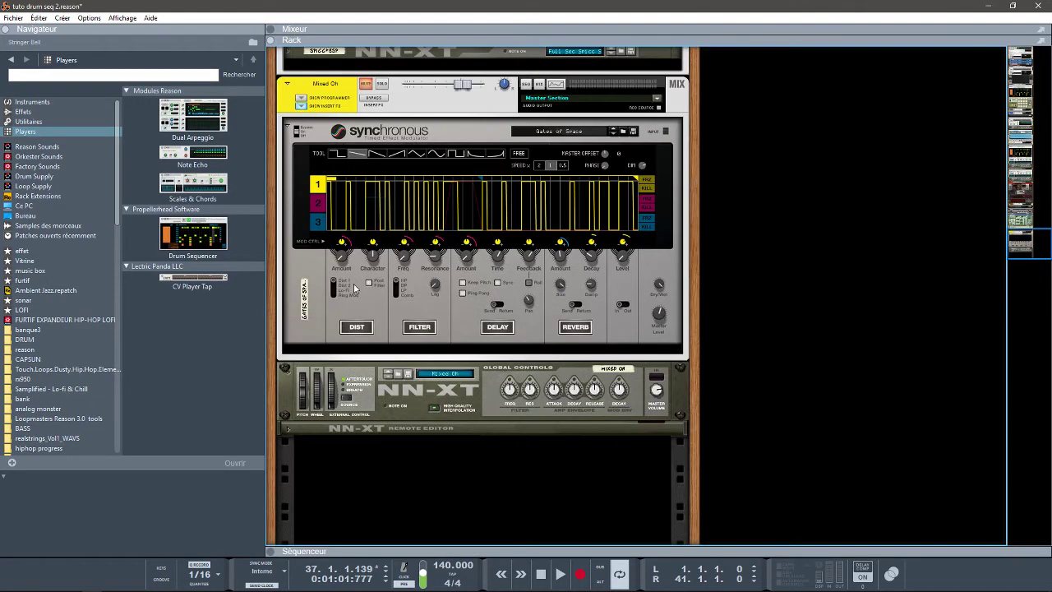
left_click(400, 378)
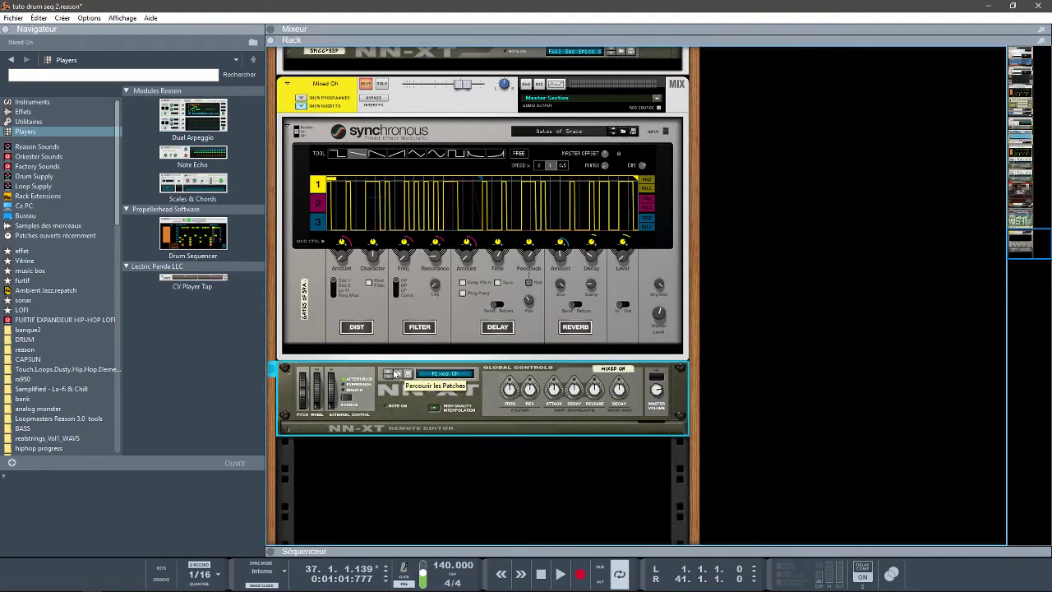
left_click(397, 375)
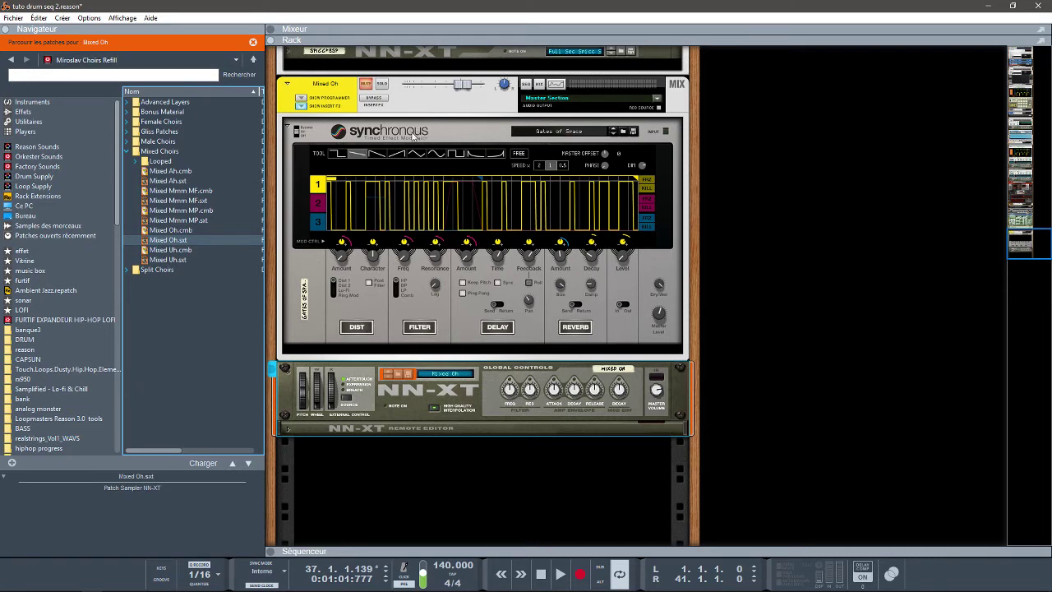
Solo the Mixed Oh mix channel, show the sequencer and play the song from just before the Mixed Oh clip.
left_click(383, 84)
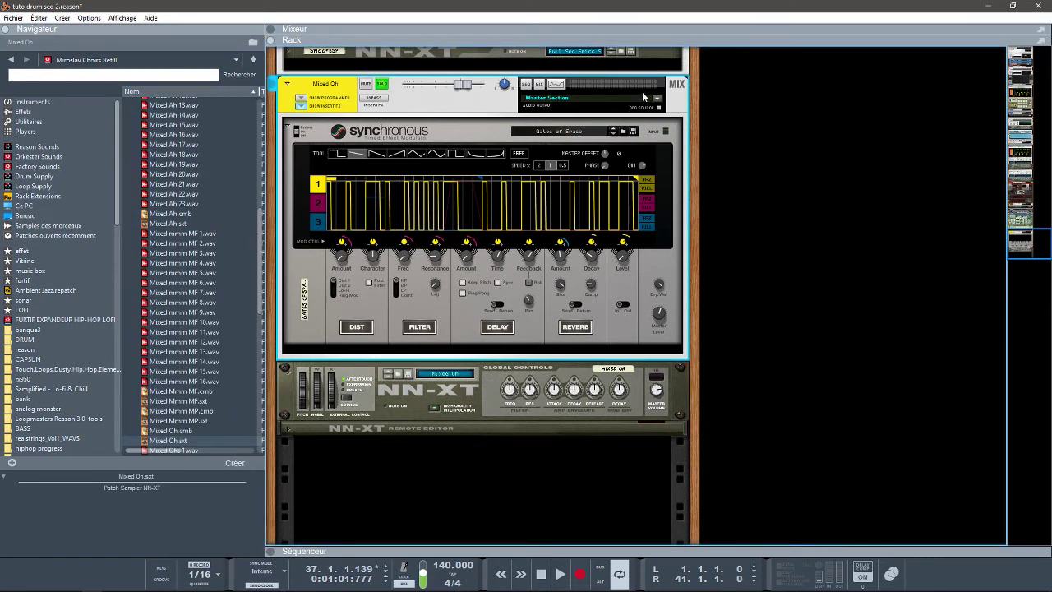
left_click(273, 552)
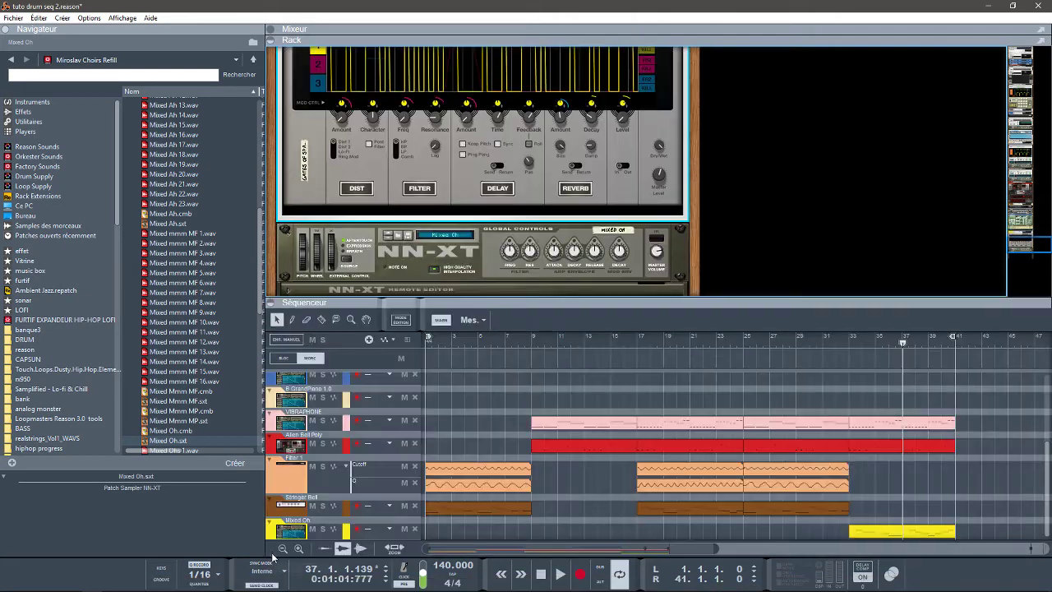
left_click(831, 340)
key("space")
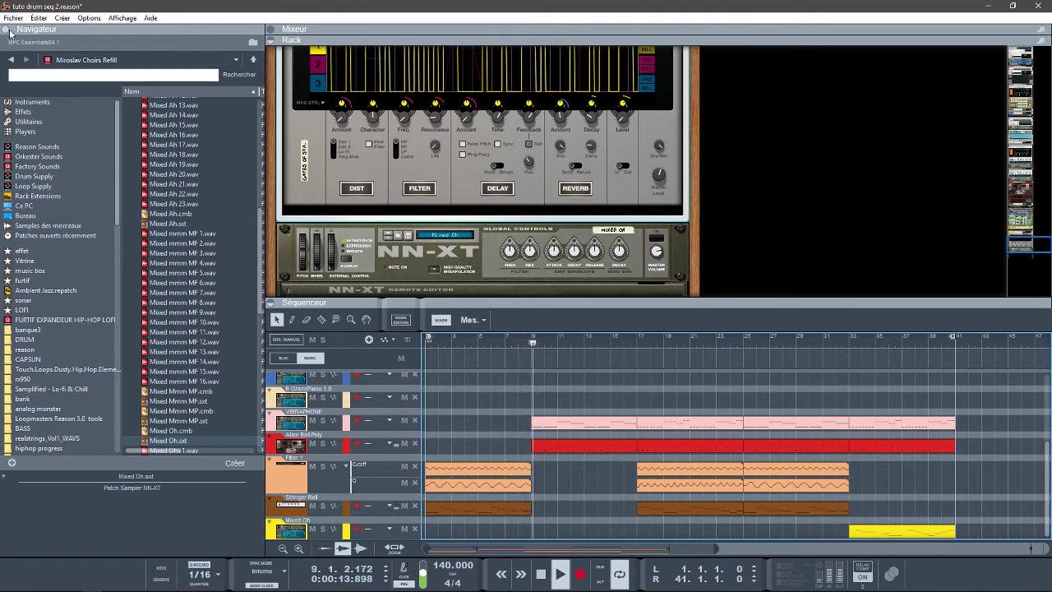
Hide the browser, stop playback and bring the Kong drum device and the first sequencer tracks into view.
left_click(5, 29)
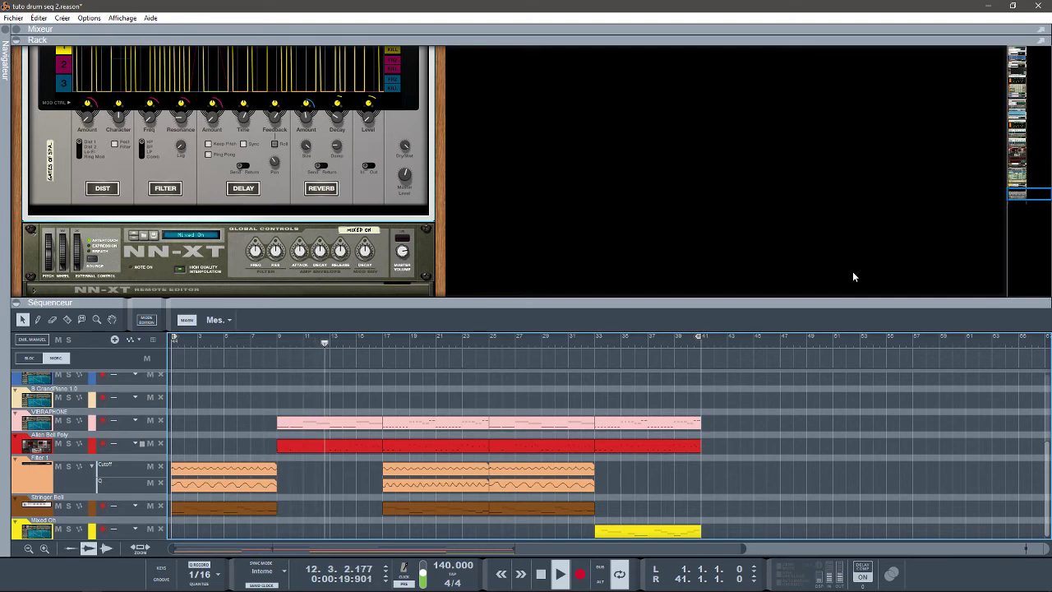
key("space")
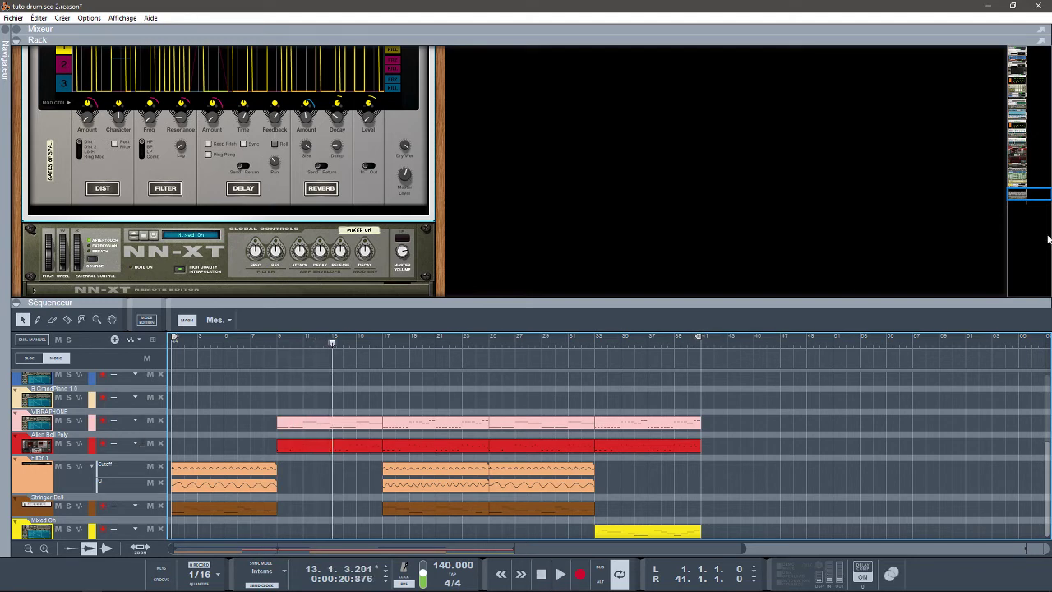
left_click_drag(1018, 192, 1006, 84)
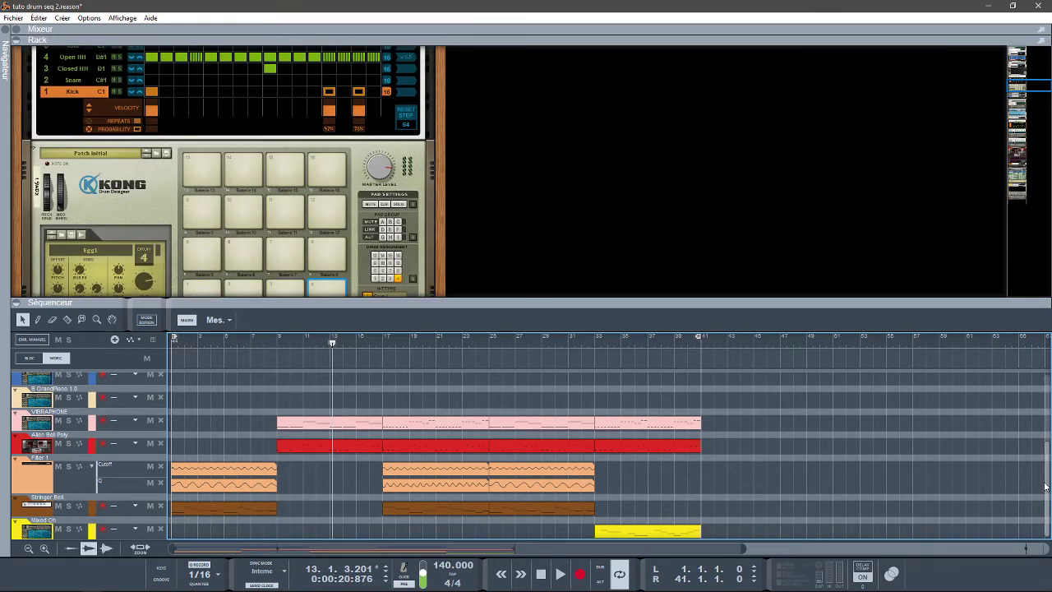
scroll(1046, 488, "up", 5)
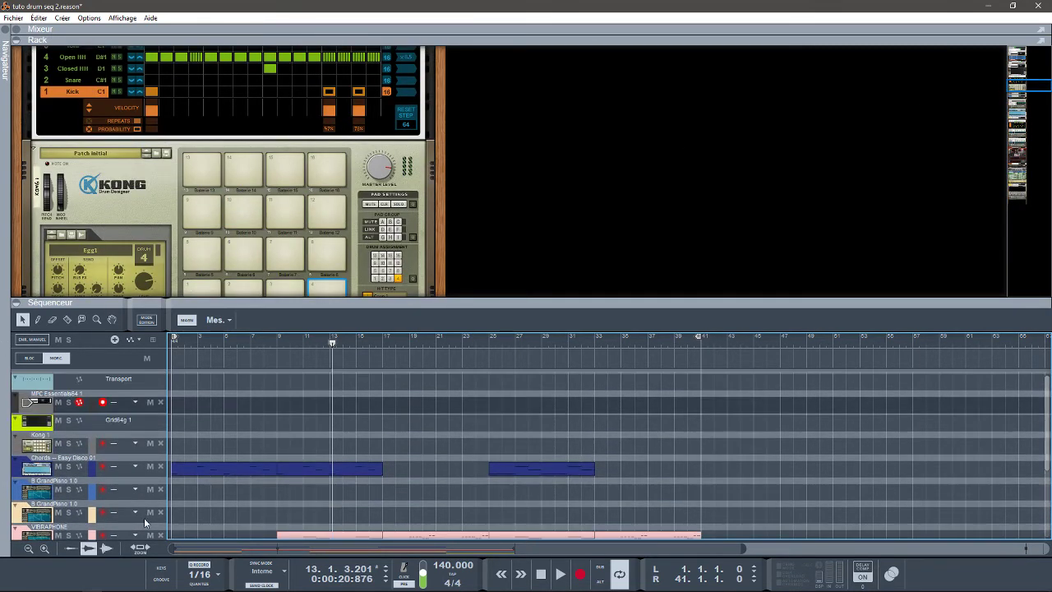
Show the Grid64g device from its track and open the tool window for the note functions.
left_click(33, 417)
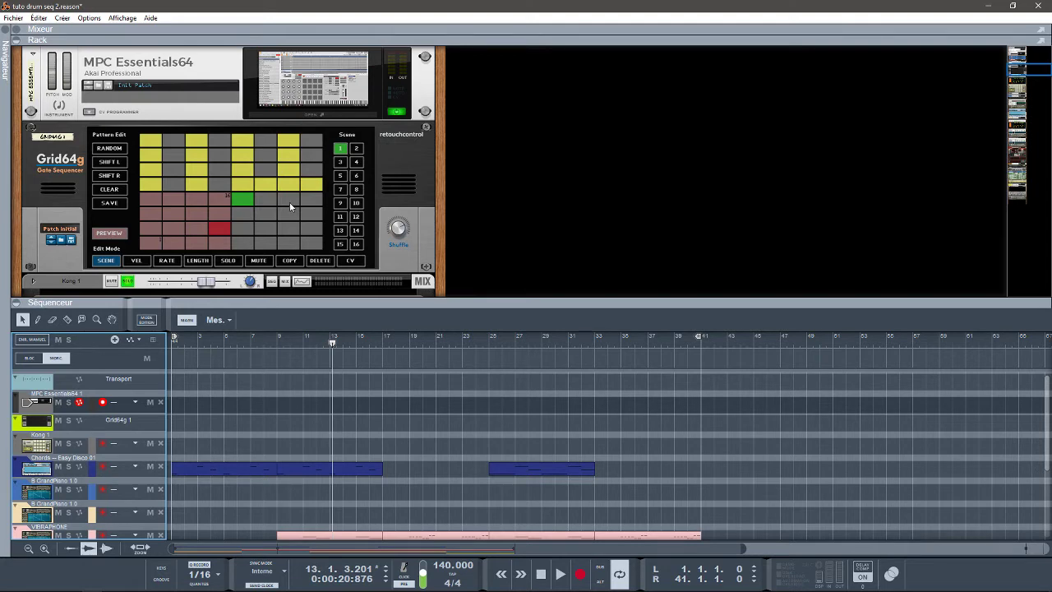
left_click(120, 18)
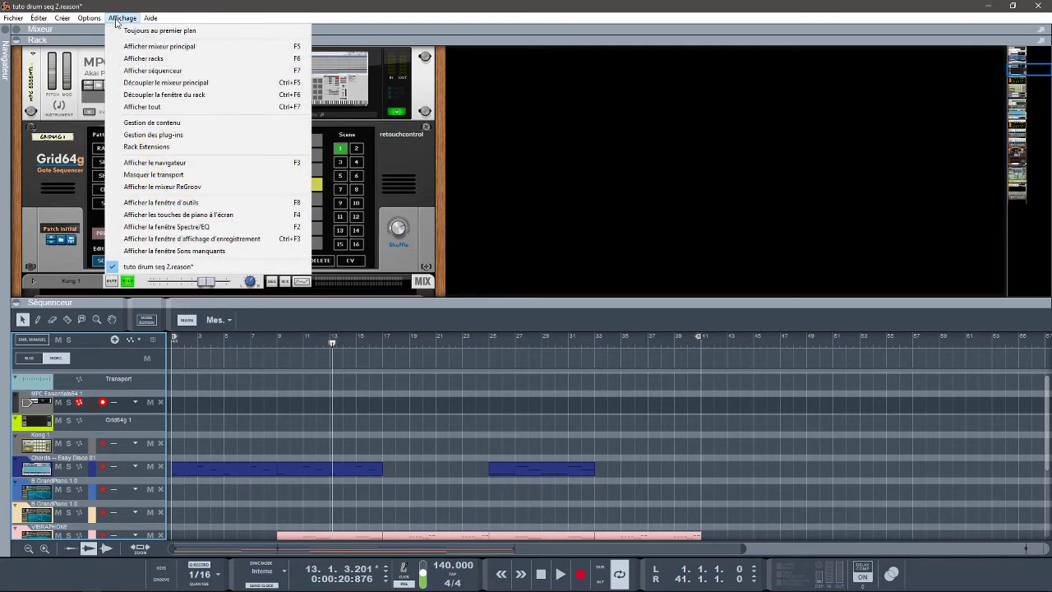
left_click(211, 203)
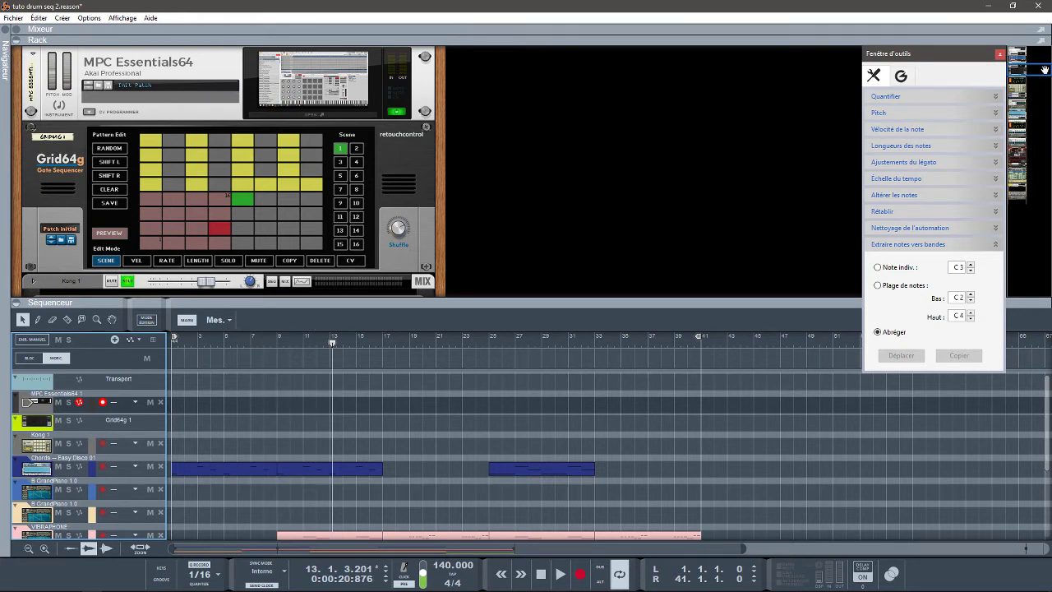
Send the notes from the CVPT player above MPC Essentials64 to its sequencer track.
left_click_drag(1035, 72, 1032, 67)
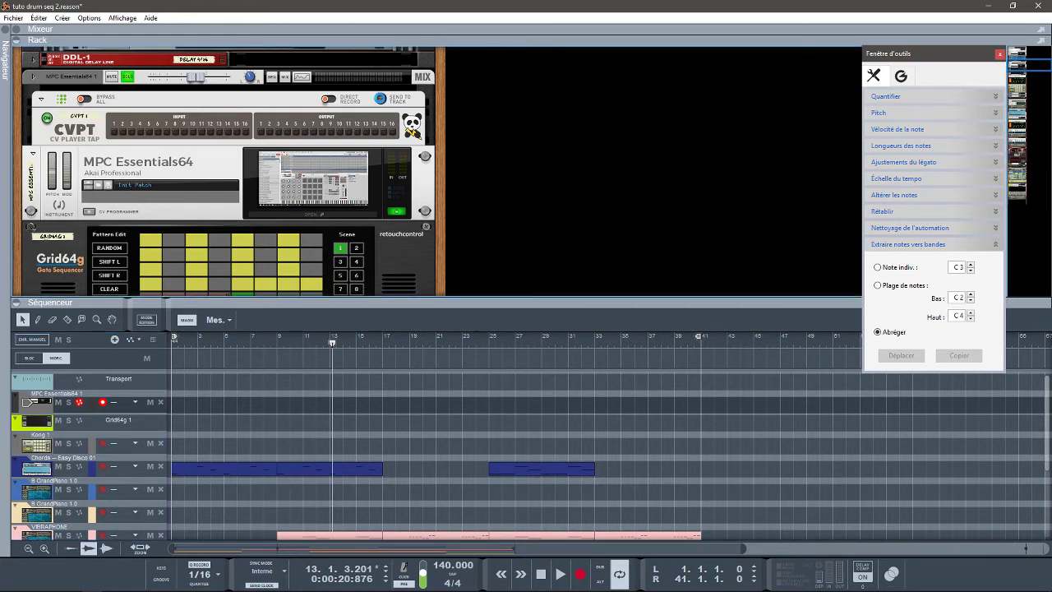
left_click(380, 98)
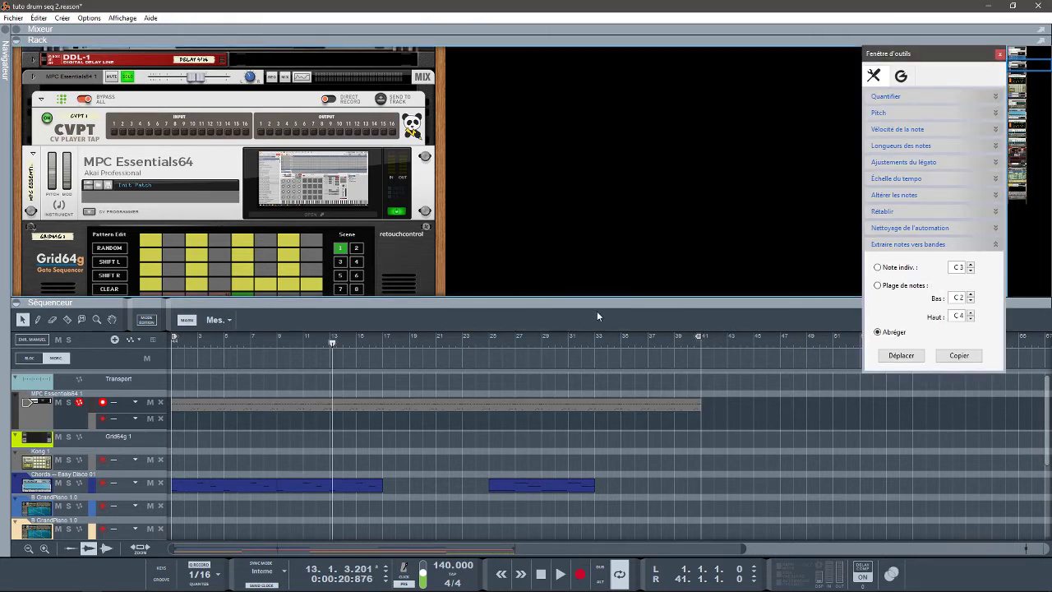
Extract the MPC Essentials64 clip's notes to separate lanes with the Abréger option, and delete the two empty lanes.
left_click(331, 402)
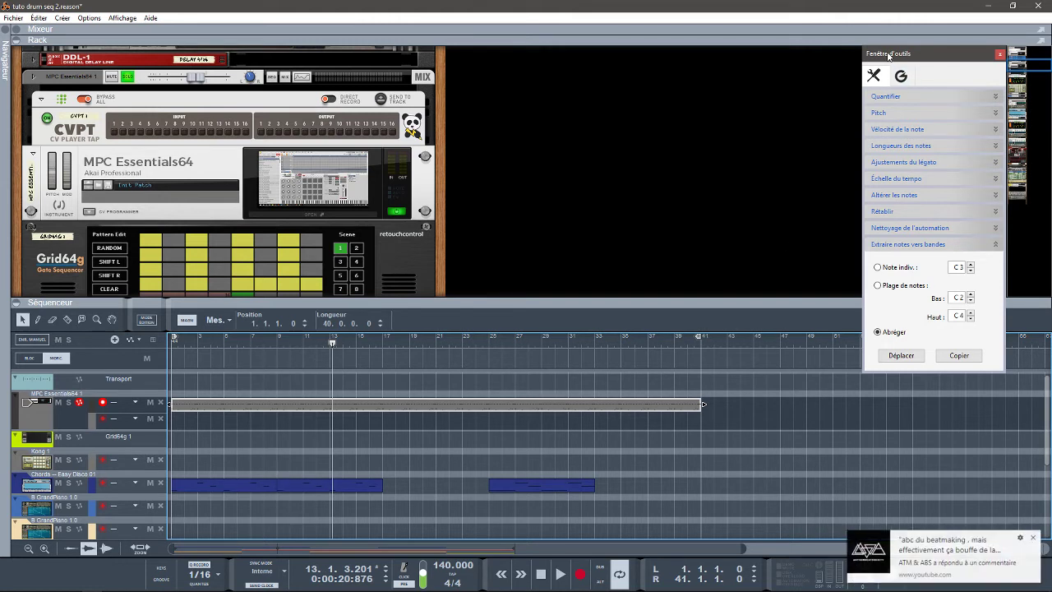
left_click(1037, 539)
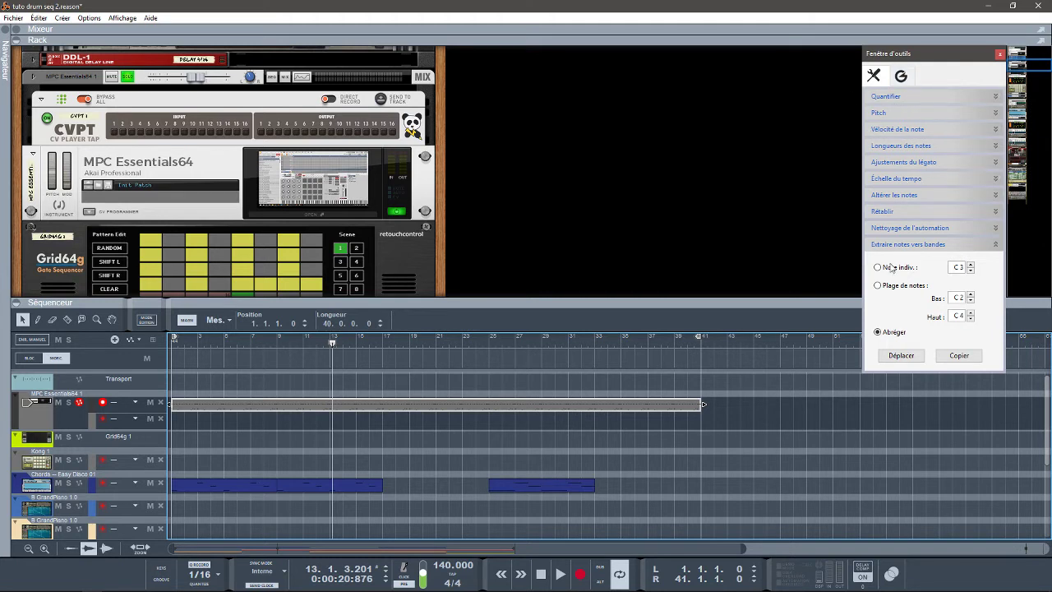
left_click(899, 362)
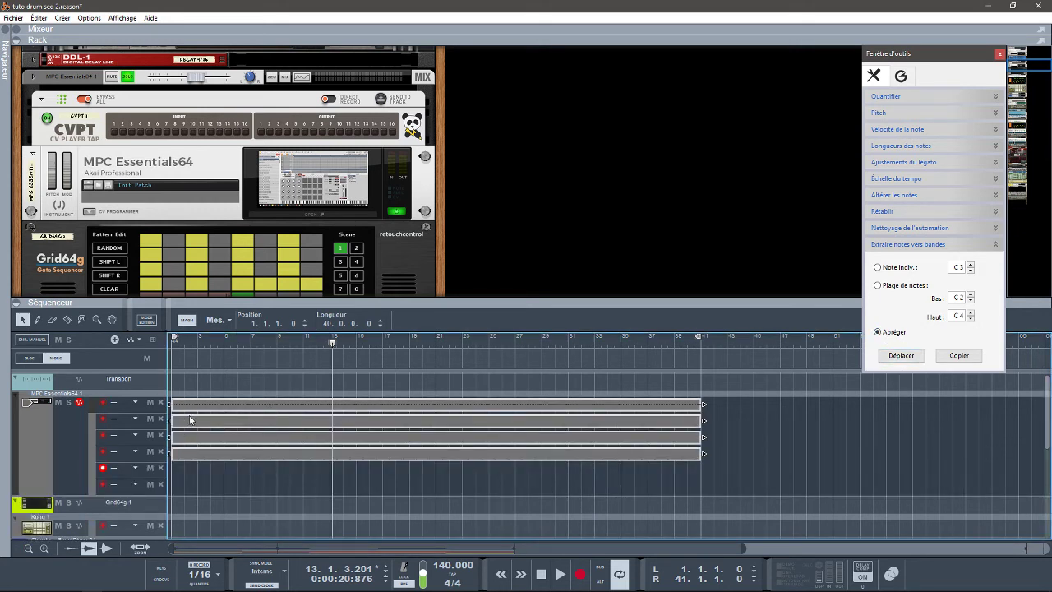
left_click(162, 468)
left_click(162, 468)
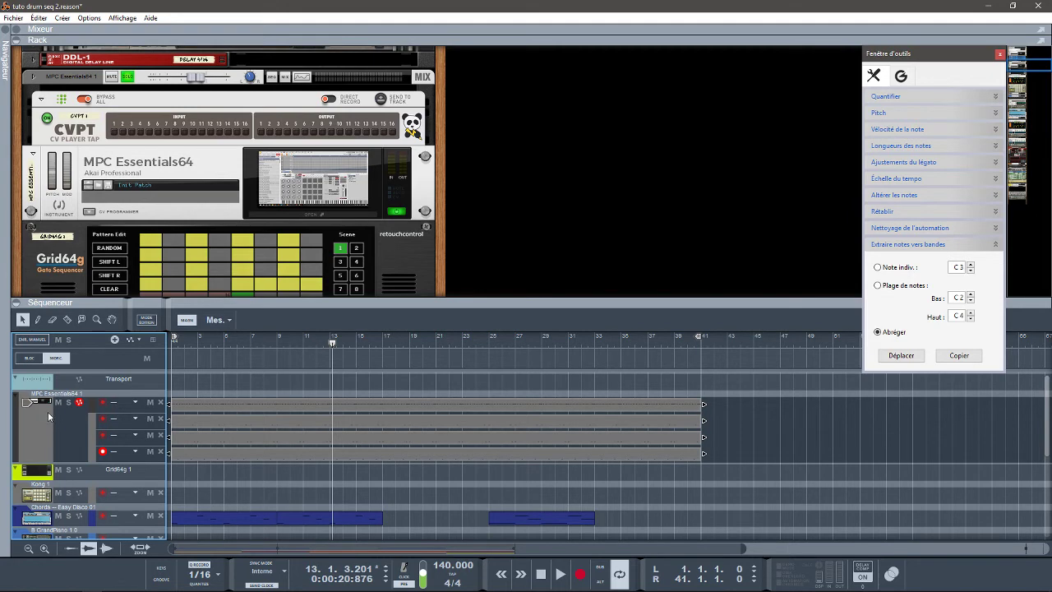
Delete the Grid64g gate sequencer together with its track, confirming the removal.
left_click(51, 239)
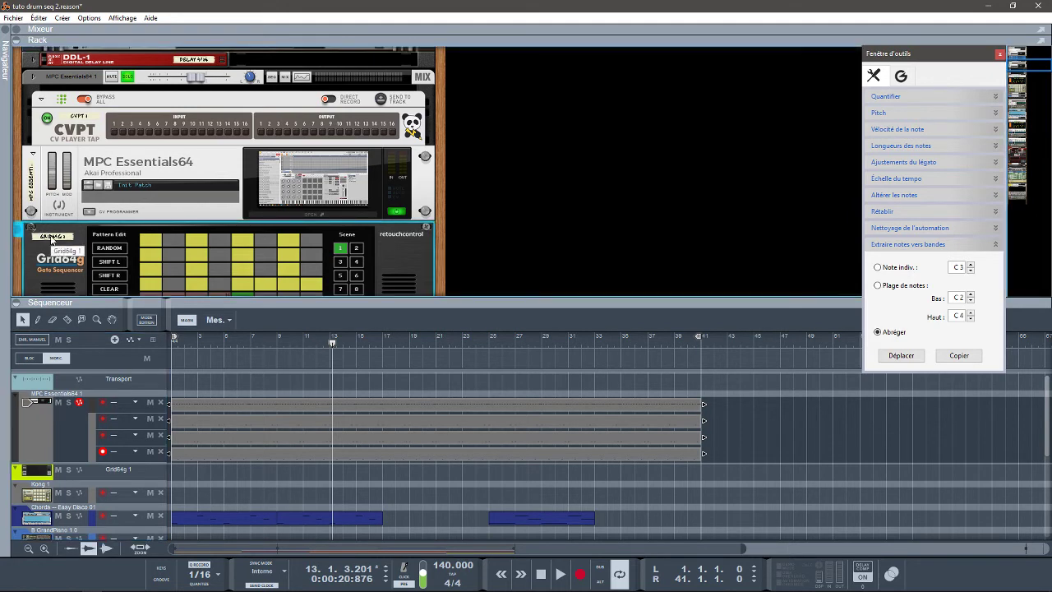
right_click(51, 239)
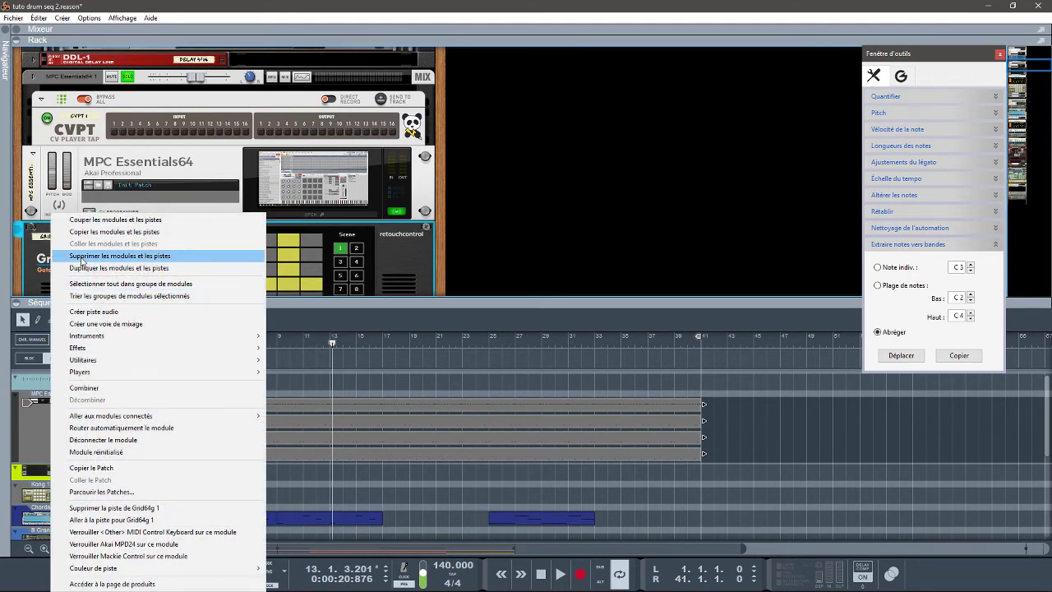
left_click(173, 255)
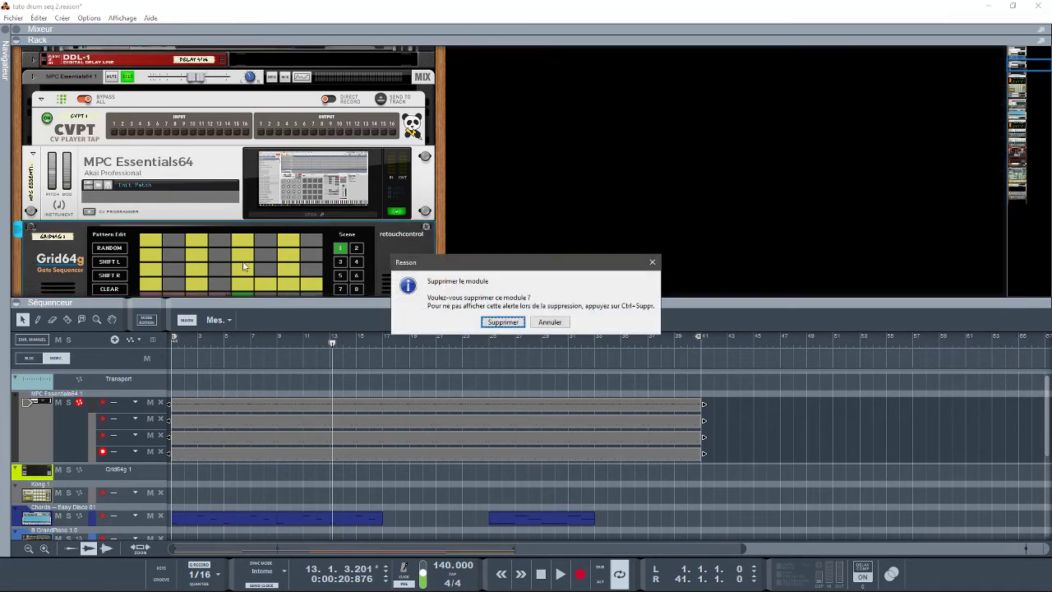
left_click(503, 321)
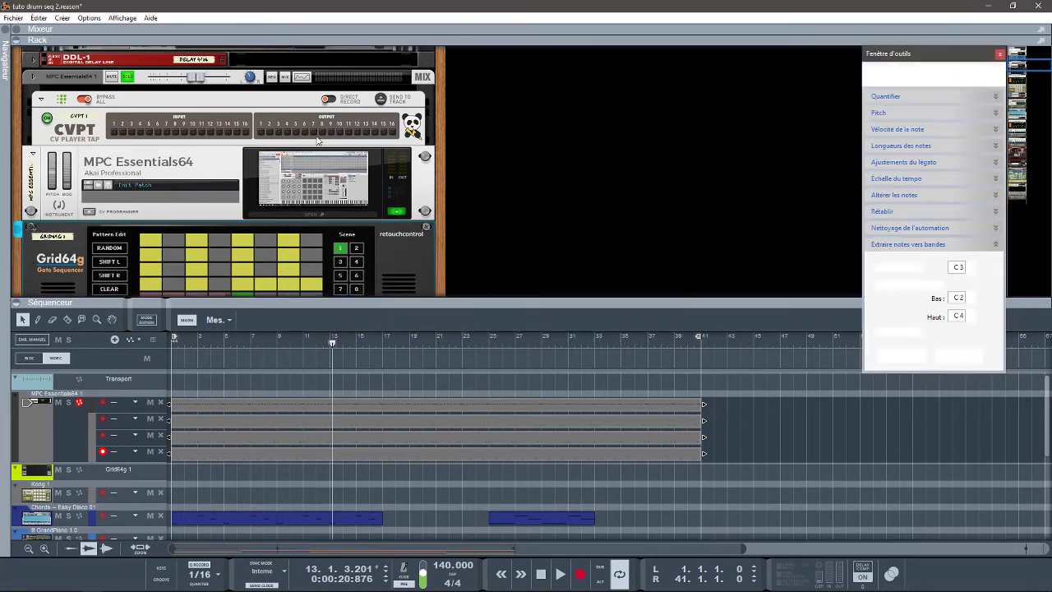
Delete the CVPT player above the MPC Essentials64 device, confirming the removal.
left_click(236, 110)
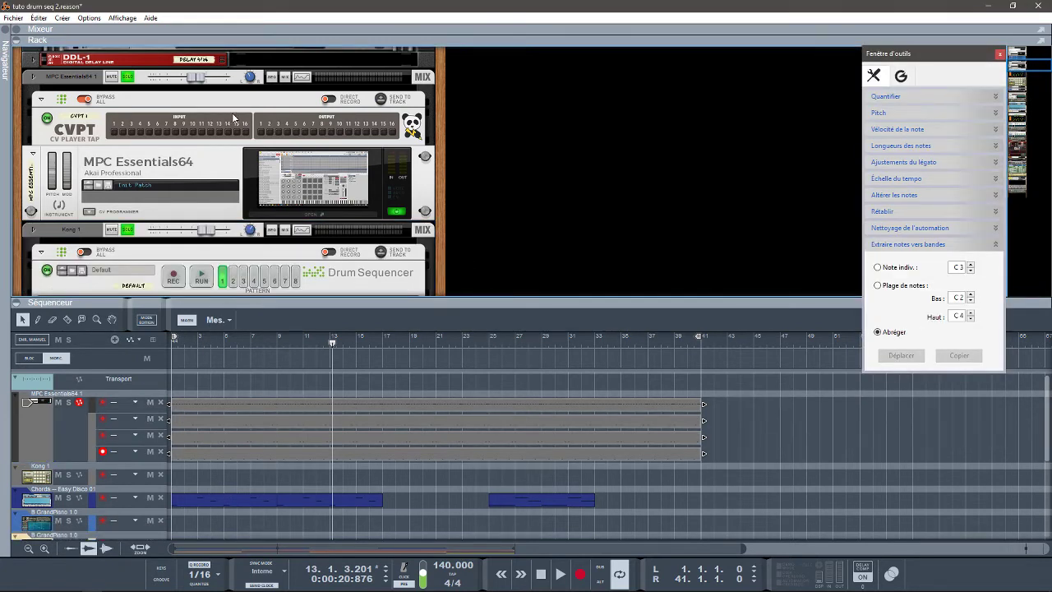
key("Delete")
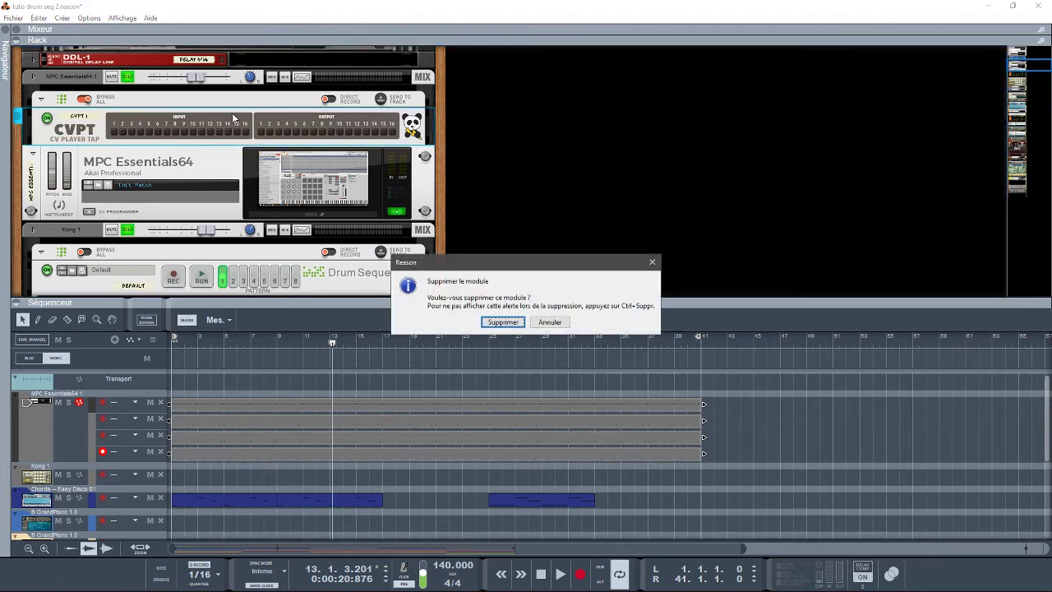
left_click(504, 321)
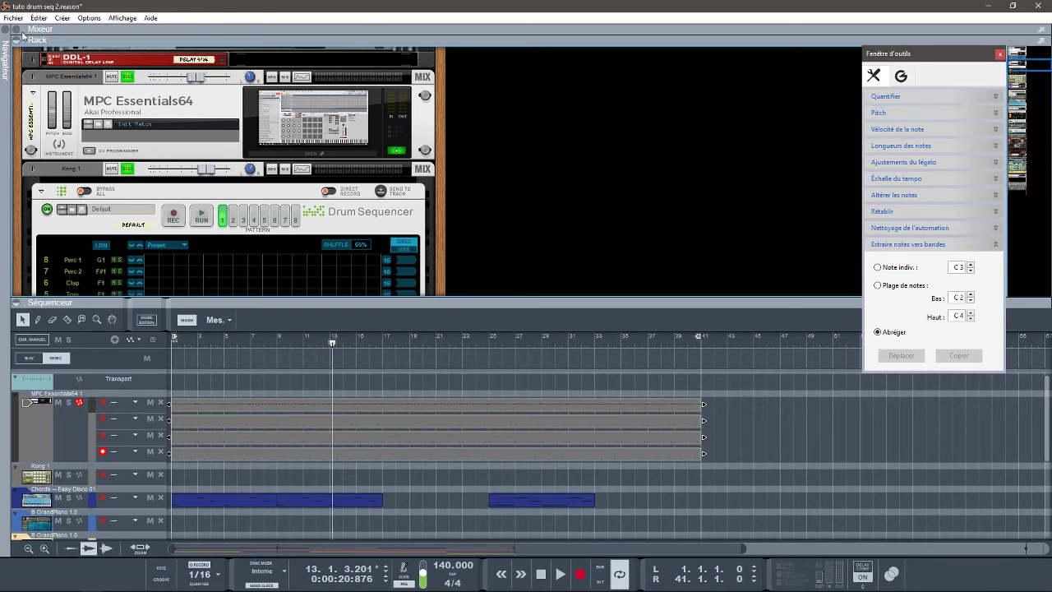
Show the main mixer and turn off solo on all channels, moving the tool window out of the way.
left_click(21, 31)
left_click_drag(953, 61, 688, 113)
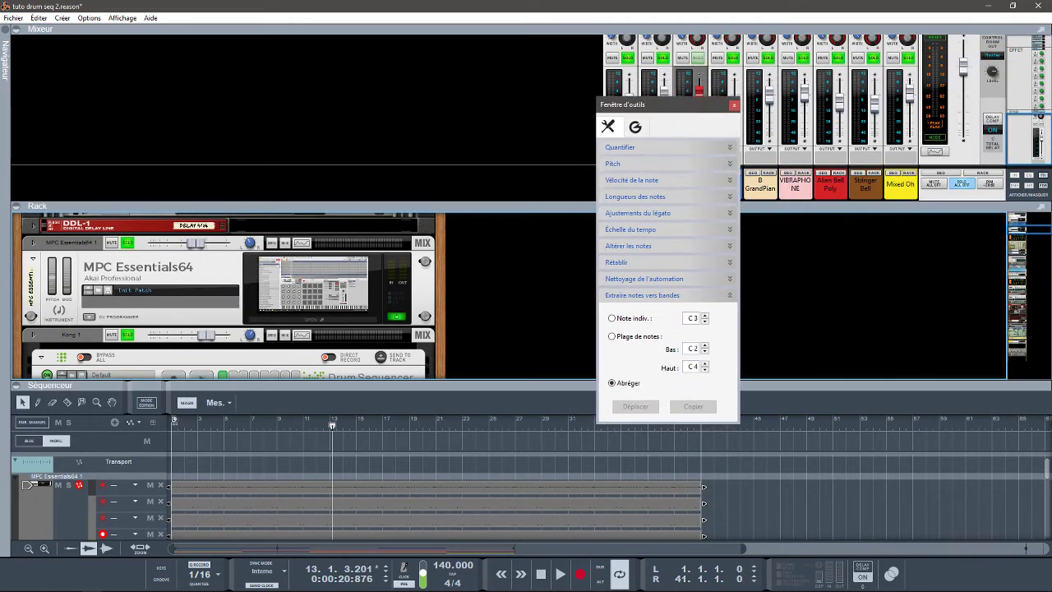
left_click(967, 189)
left_click_drag(659, 104, 943, 53)
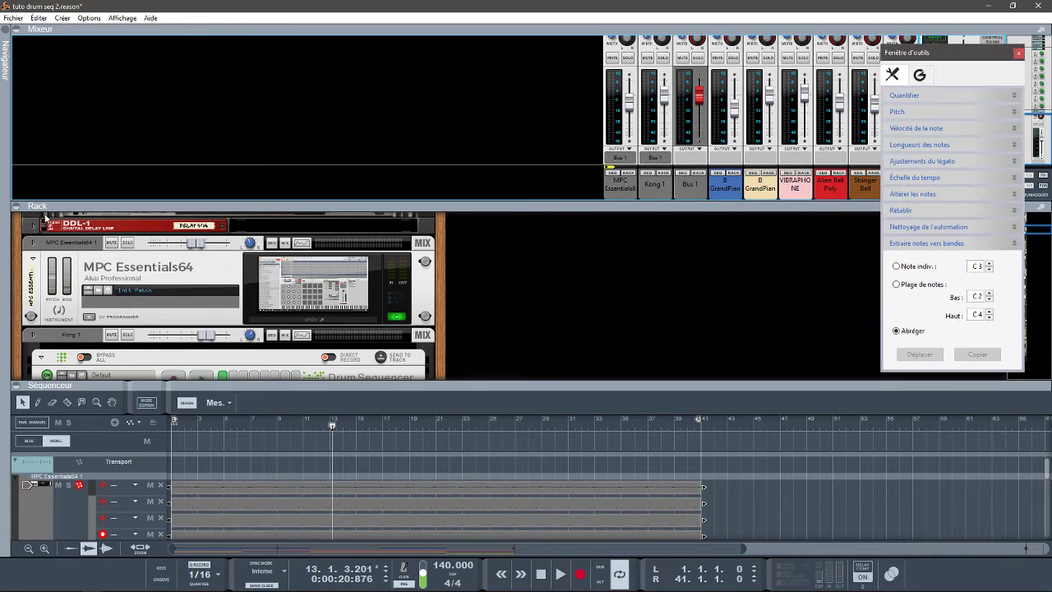
Solo the MPC Essentials64 mix channel and play its extracted note lanes from bar 1.
left_click(127, 242)
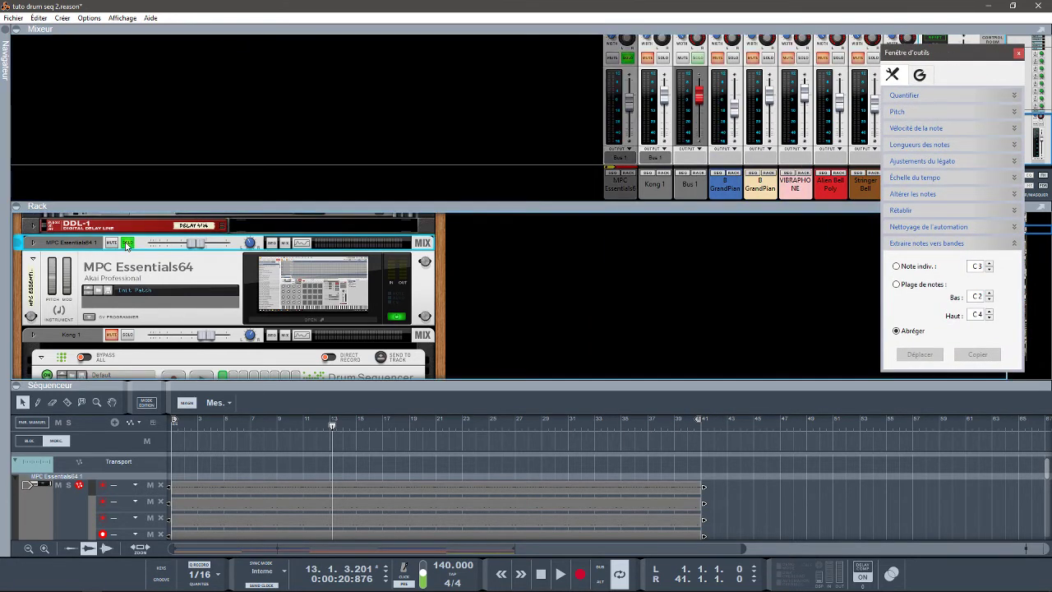
key("space")
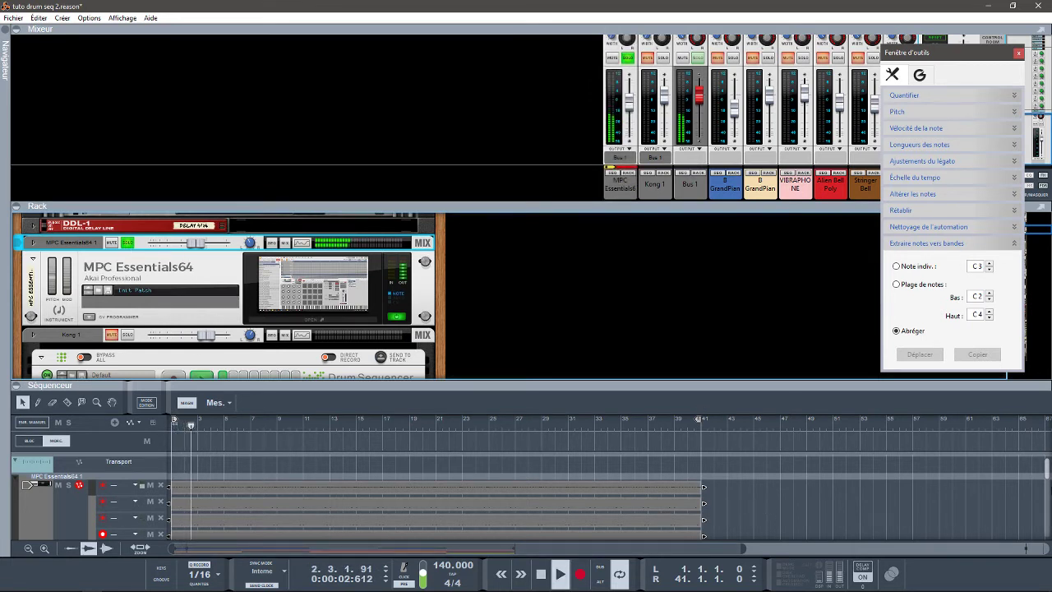
left_click_drag(1047, 471, 1046, 483)
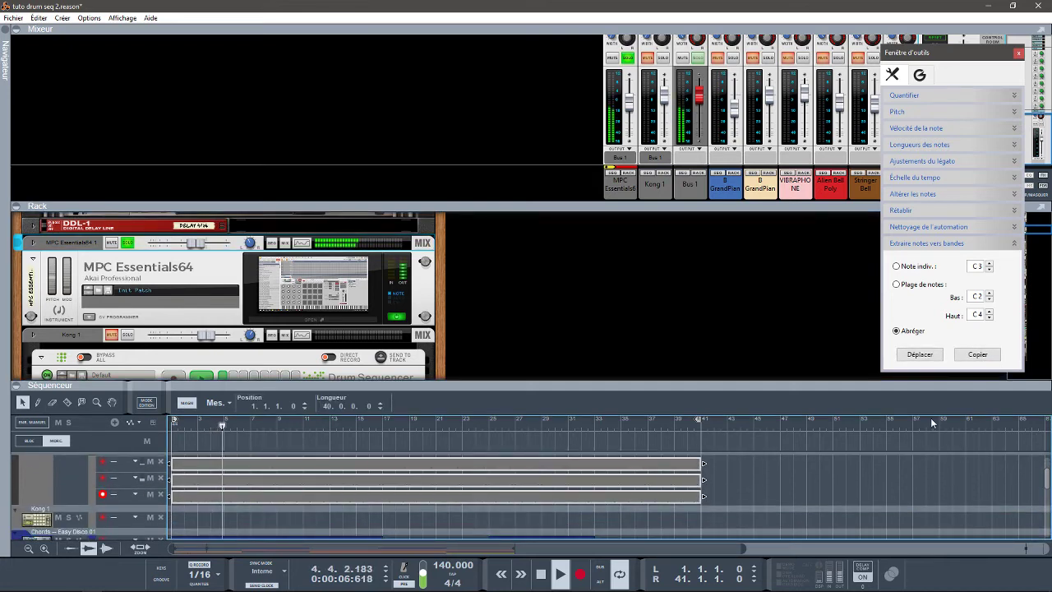
key("space")
Enlarge the rack area, switch the solo from MPC Essentials64 to Kong 1 and play the Drum Sequencer pattern.
left_click_drag(453, 208, 456, 88)
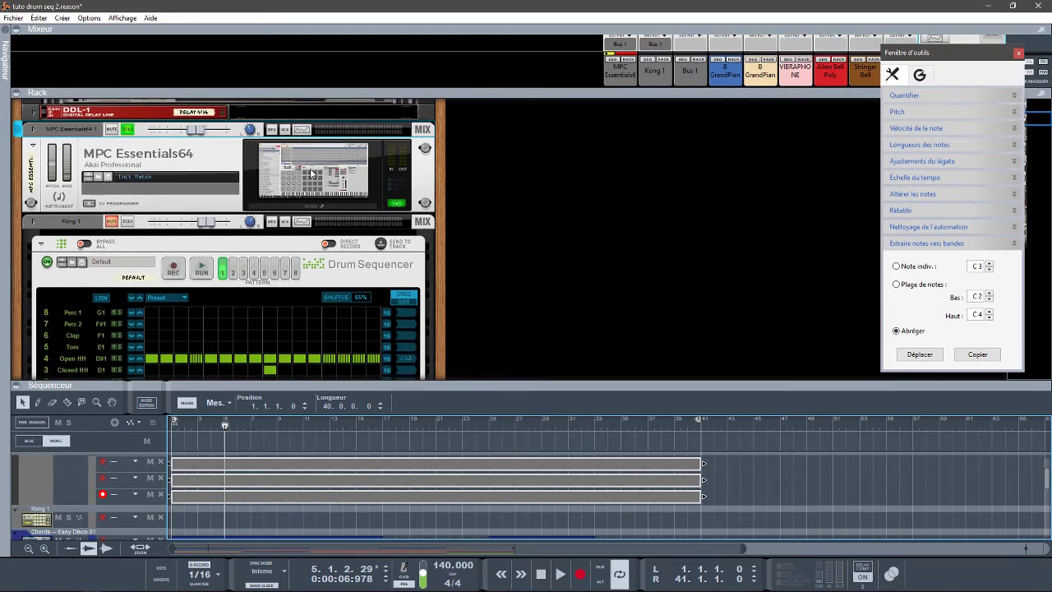
left_click(129, 128)
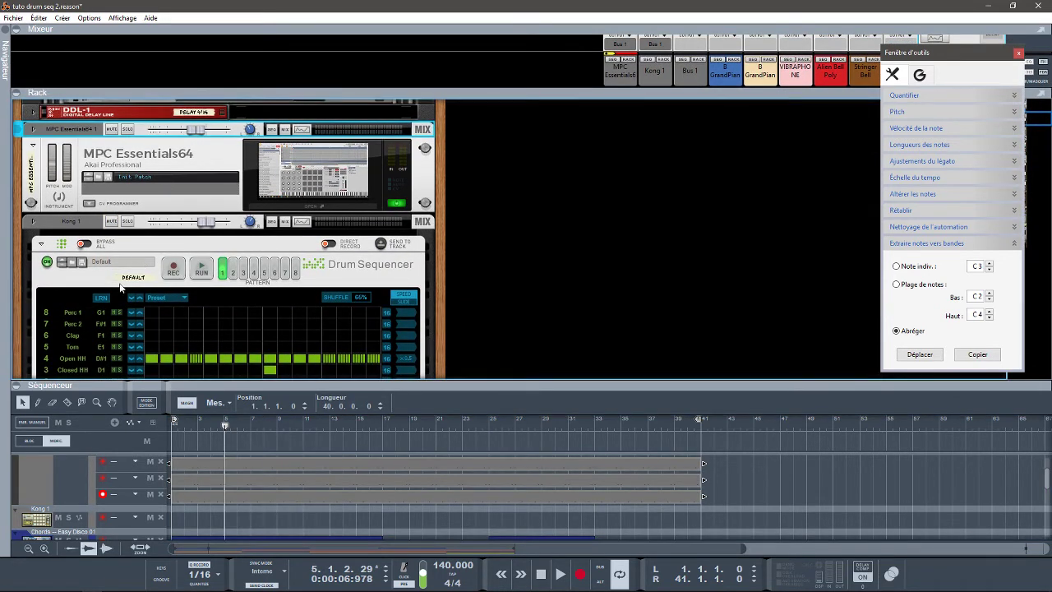
left_click(127, 221)
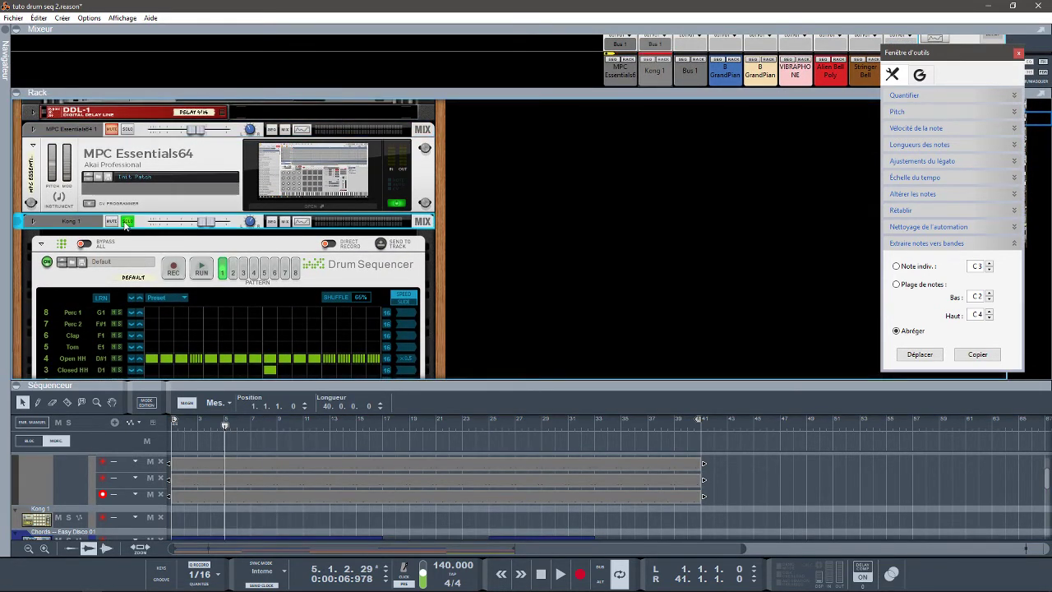
key("space")
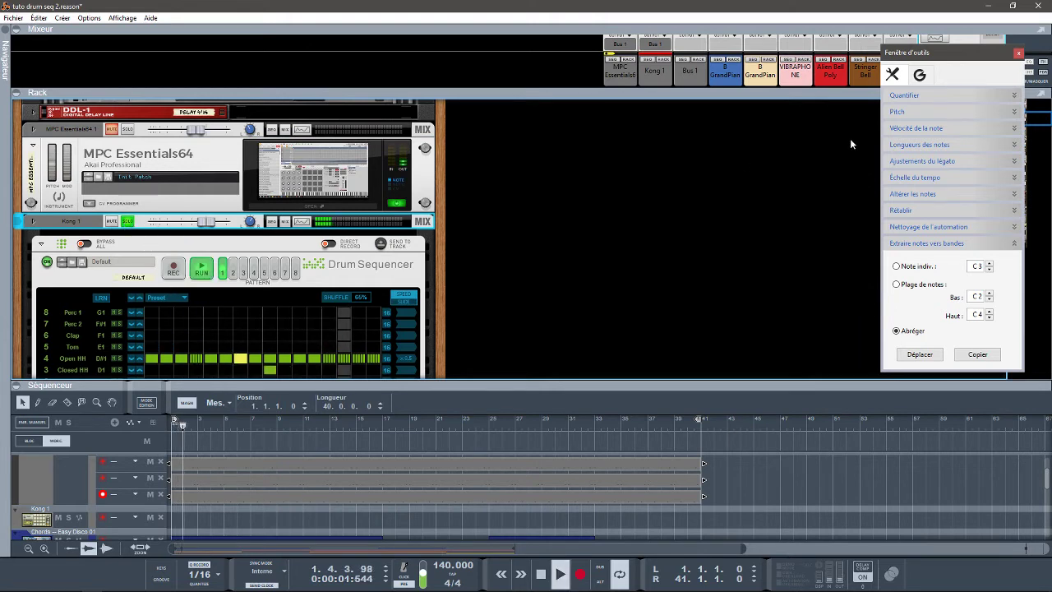
left_click_drag(1039, 121, 1040, 136)
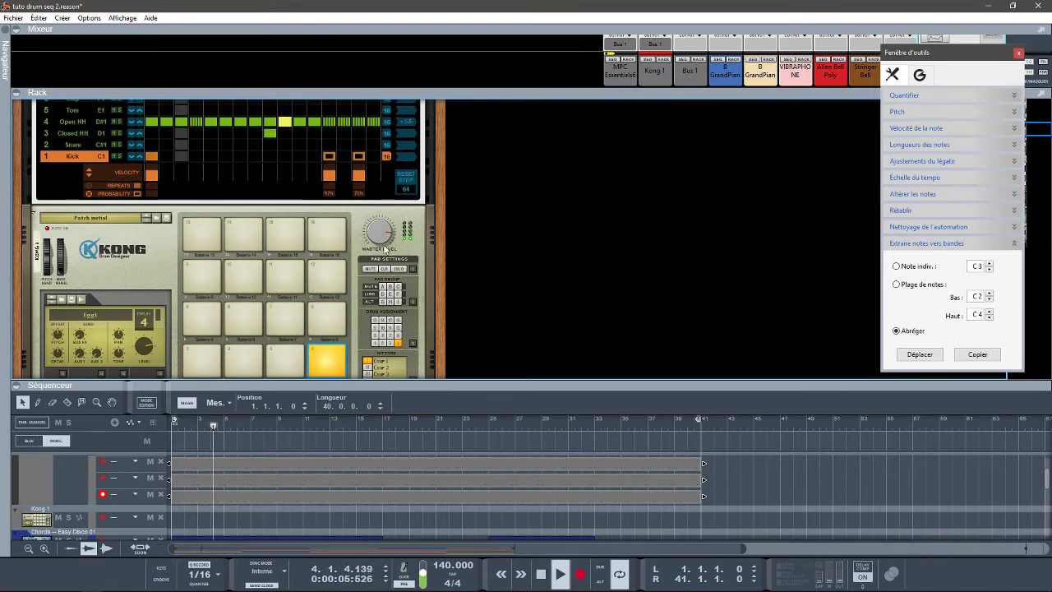
key("space")
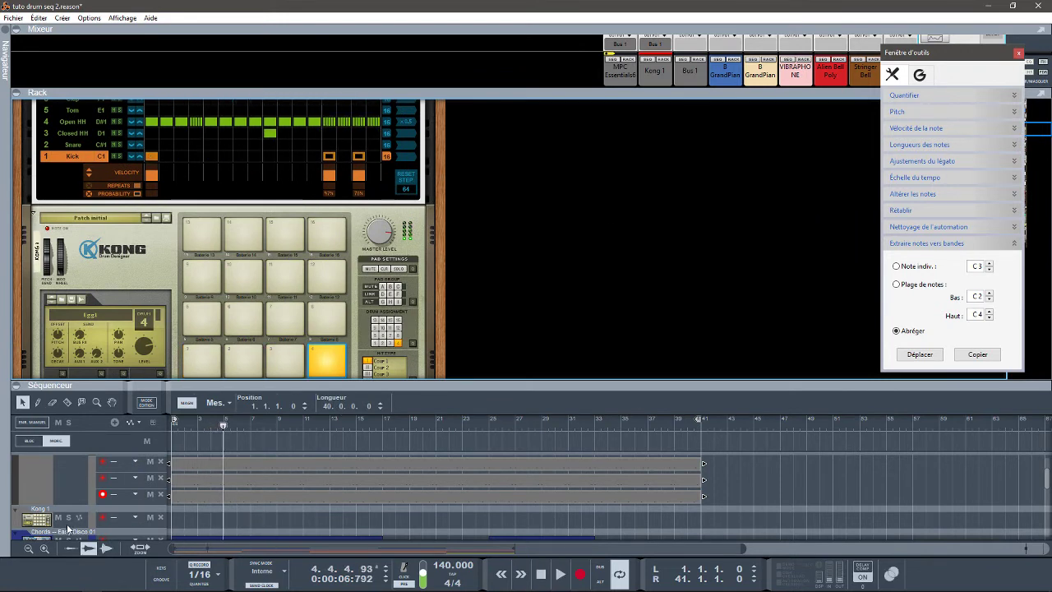
Select the Kong 1 track and send the Drum Sequencer's notes to it over bars 1 to 41.
left_click(19, 523)
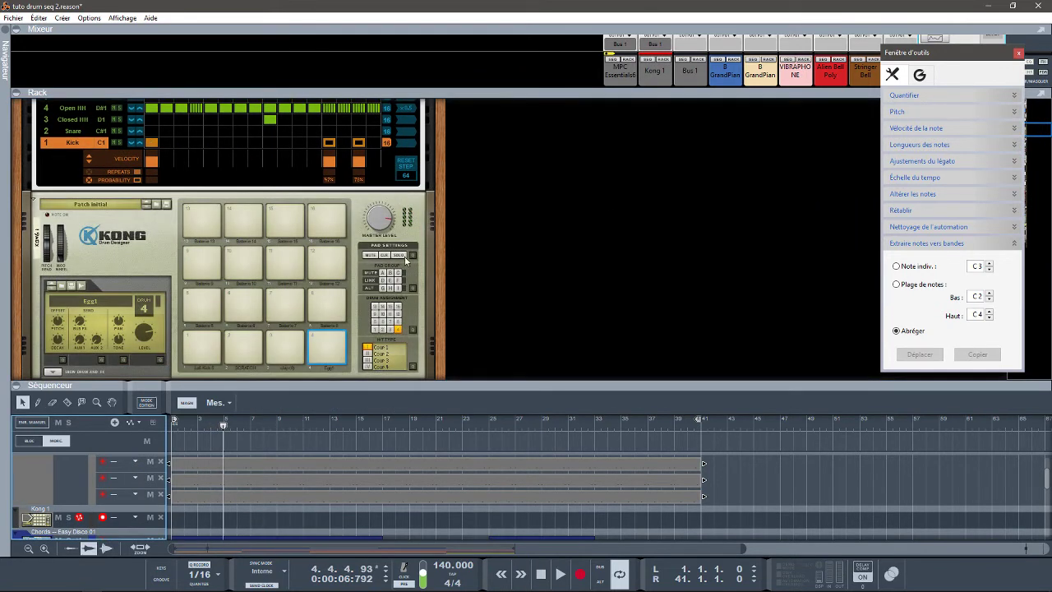
left_click_drag(1042, 130, 1041, 123)
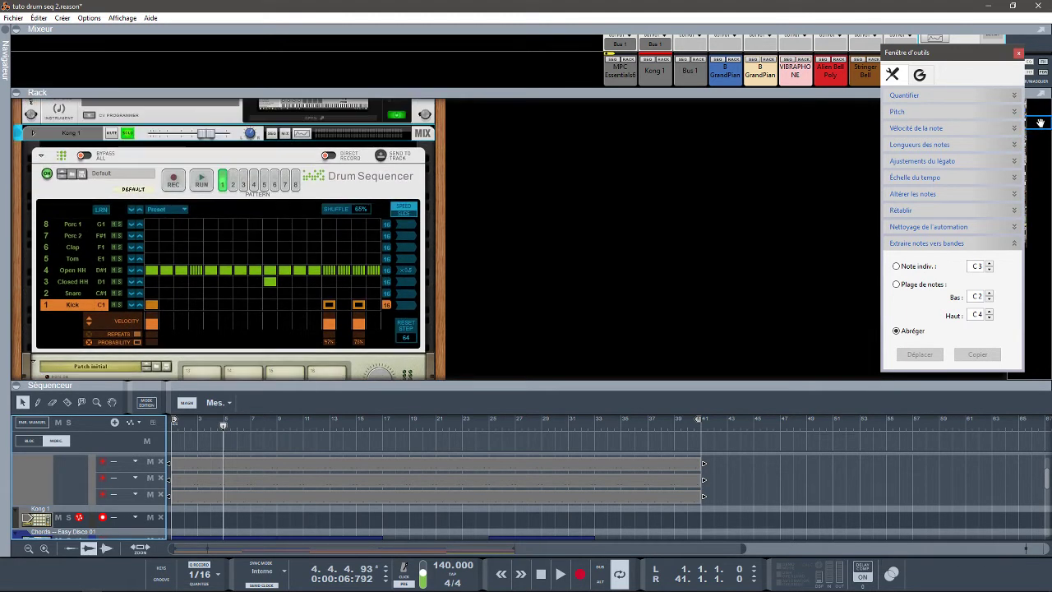
left_click(381, 156)
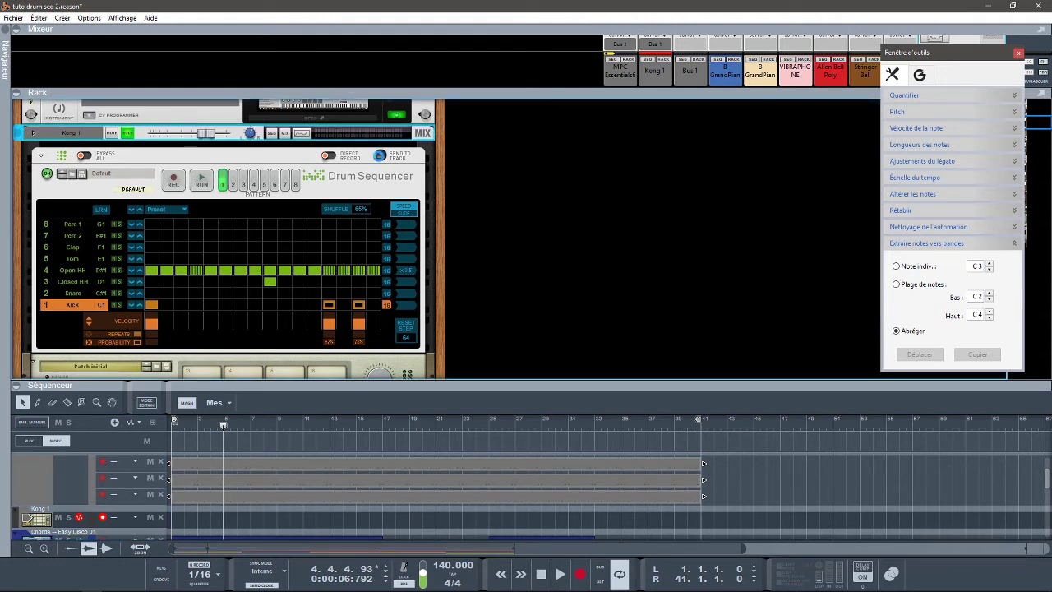
left_click(380, 156)
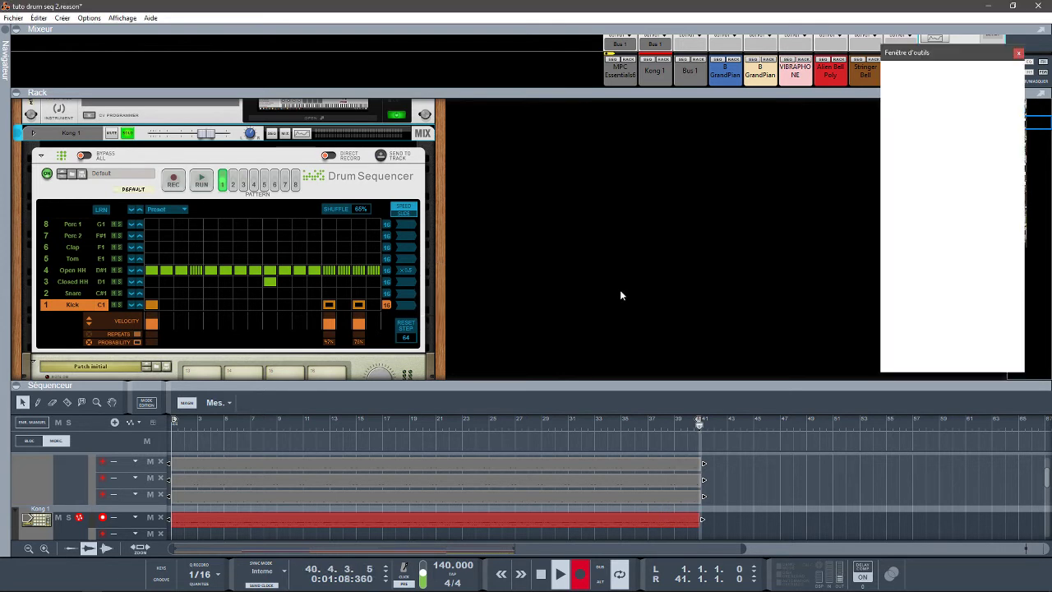
Move the Kong 1 clip's notes to separate lanes with the Abréger extraction and delete the two empty lanes beneath them.
left_click(605, 514)
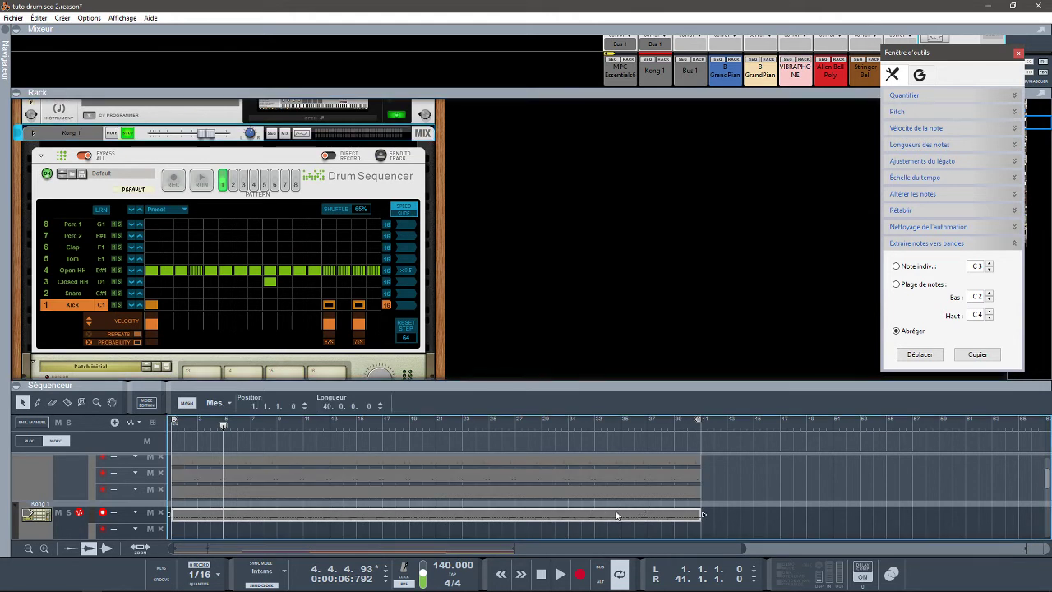
left_click(920, 355)
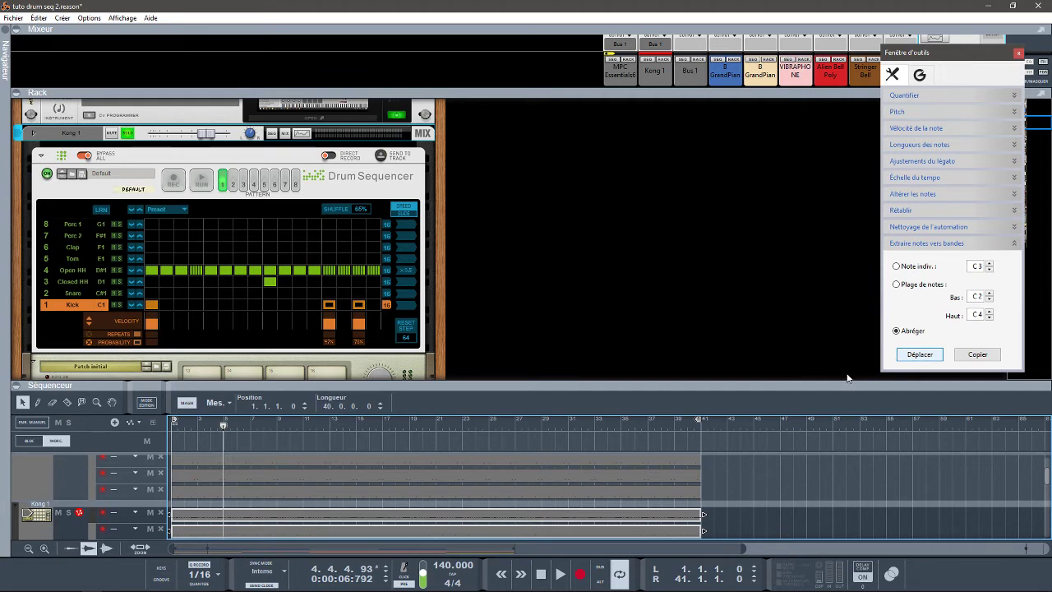
left_click_drag(1048, 477, 1048, 492)
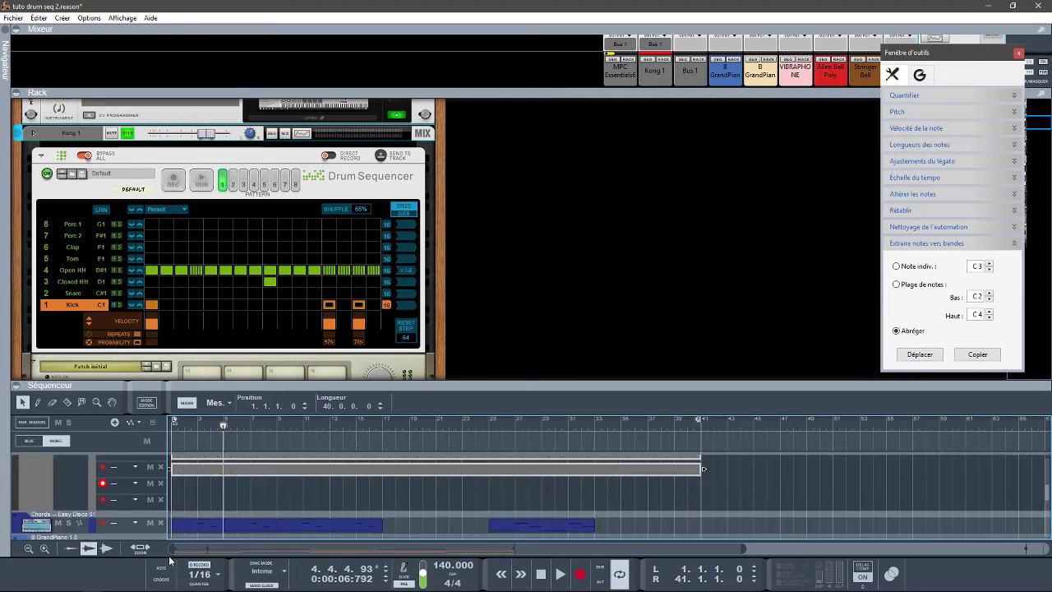
left_click(163, 498)
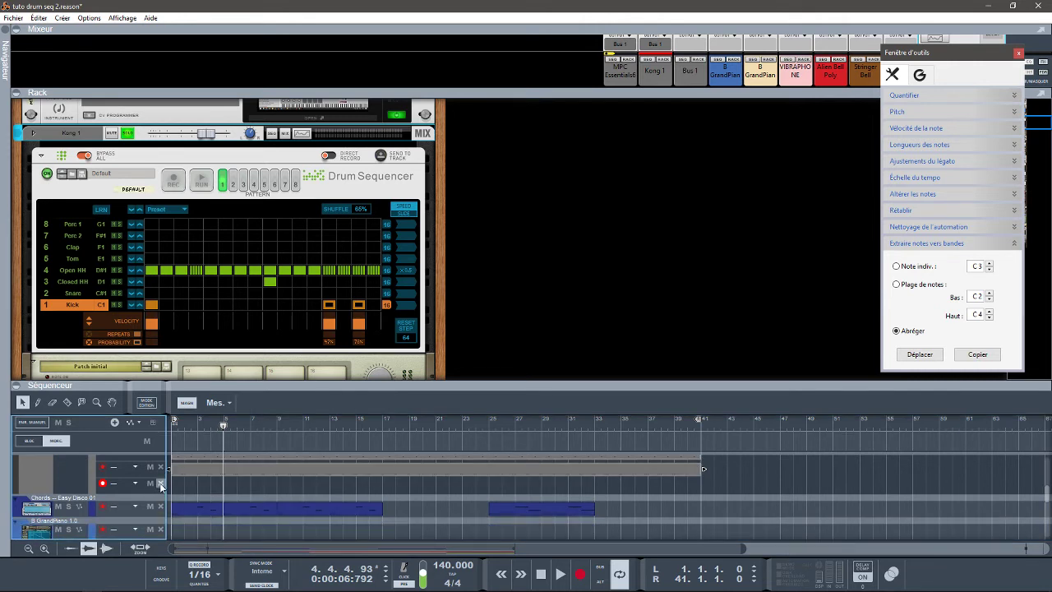
left_click(161, 484)
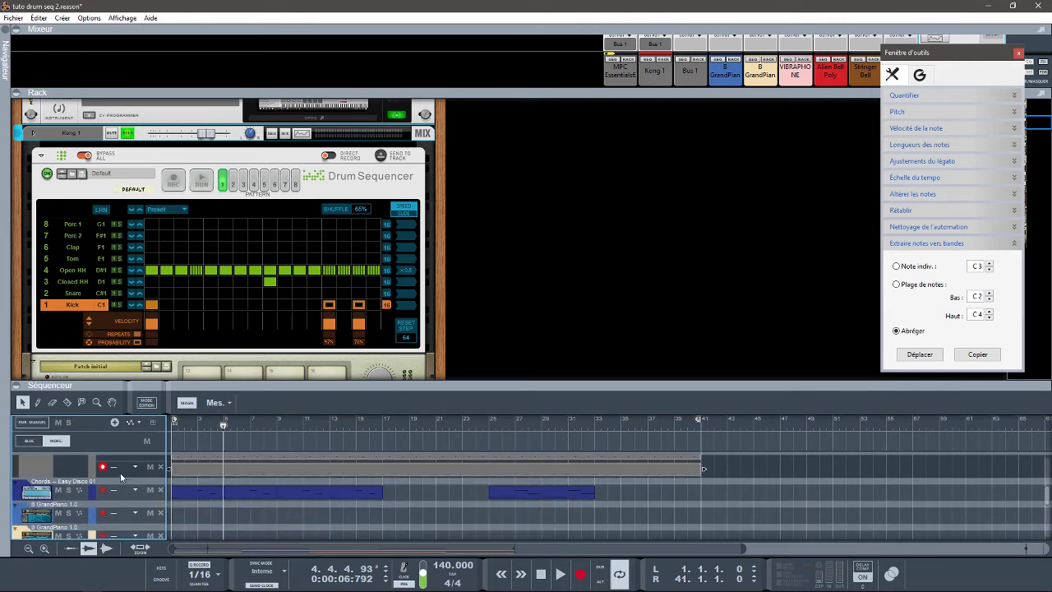
Delete the Drum Sequencer Player from the Kong 1 device in the rack.
left_click(121, 190)
key("Delete")
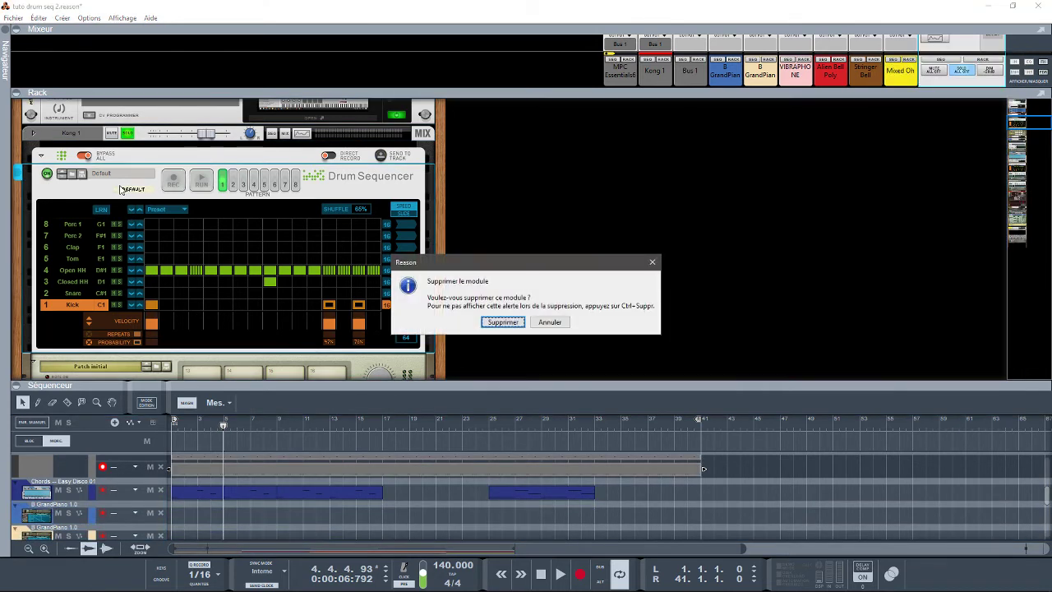
left_click(509, 323)
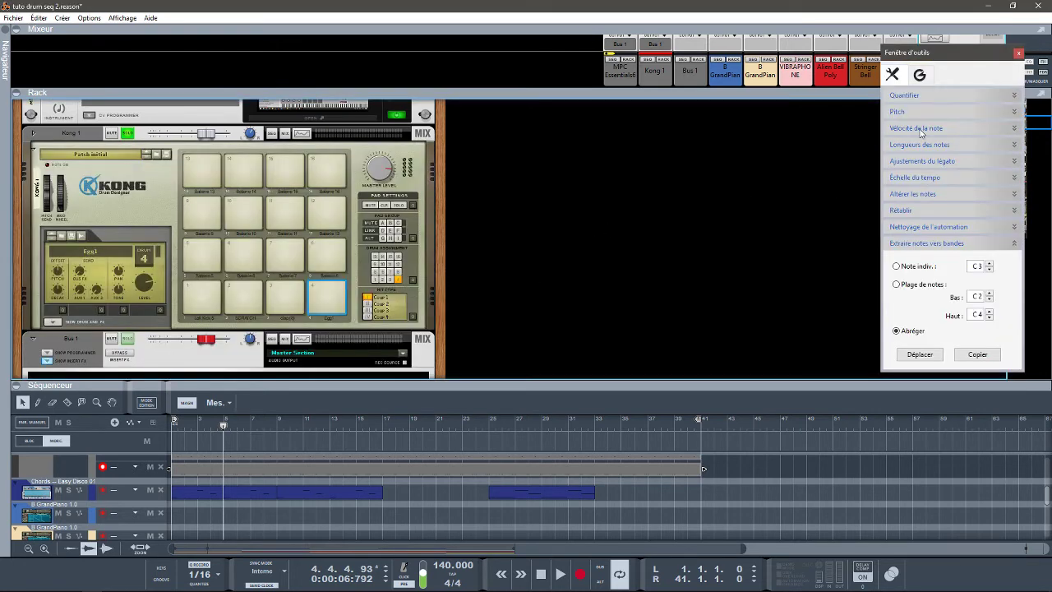
Solo the blue B GrandPiano 1.0 mix channel instead of Kong 1 and play the song from bar 1.
left_click_drag(1044, 123, 1042, 133)
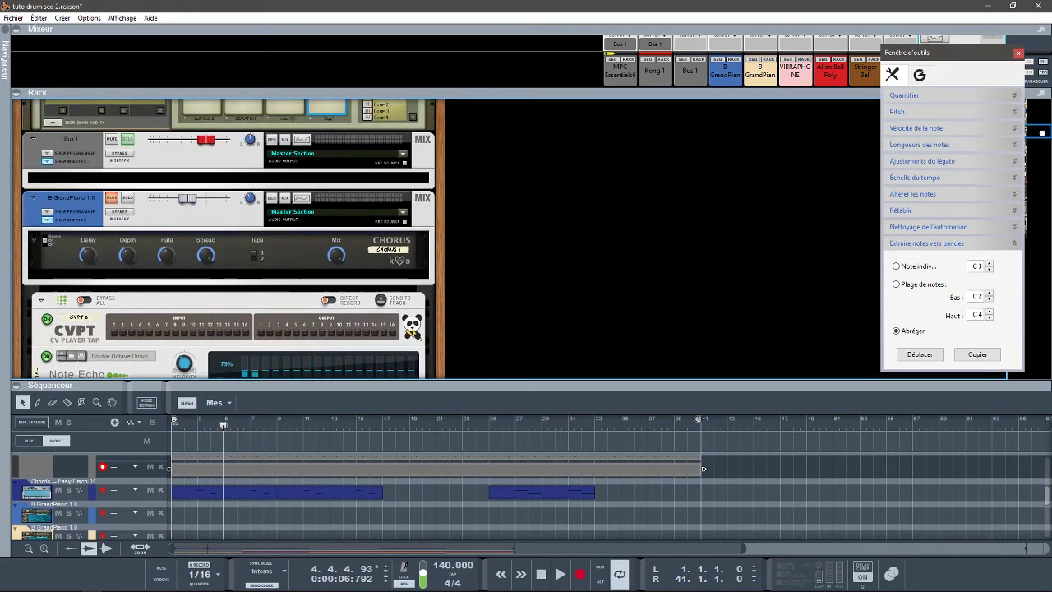
left_click(128, 199)
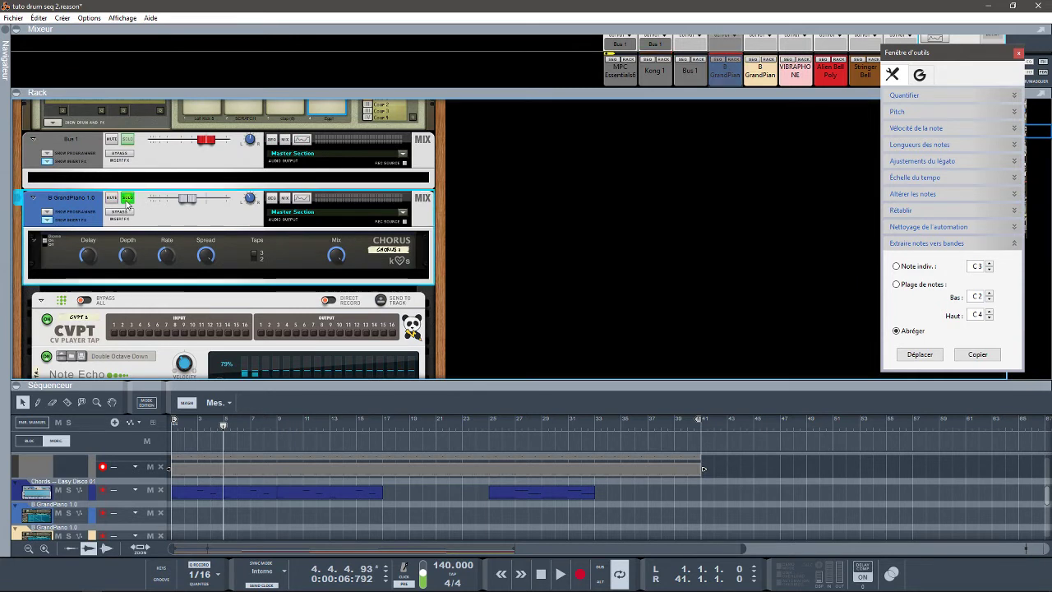
key("shift+Return")
key("space")
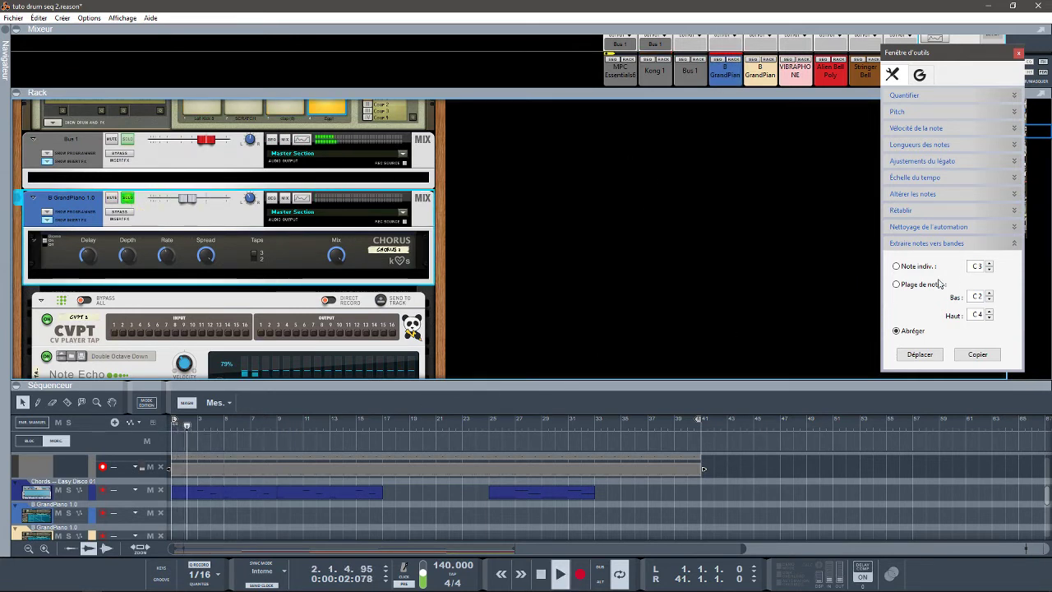
scroll(159, 364, "up", 6)
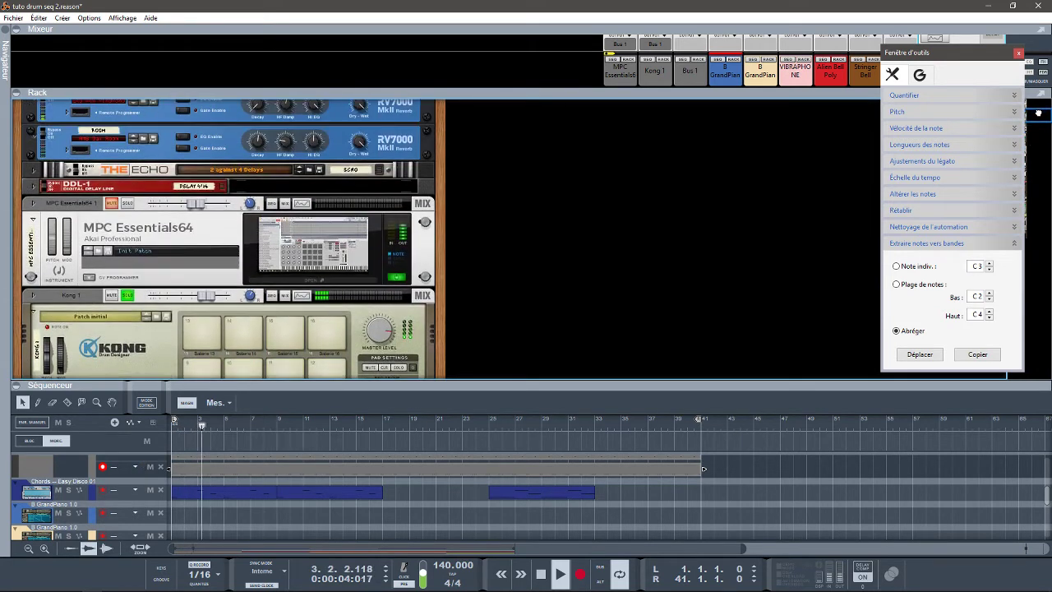
left_click(128, 295)
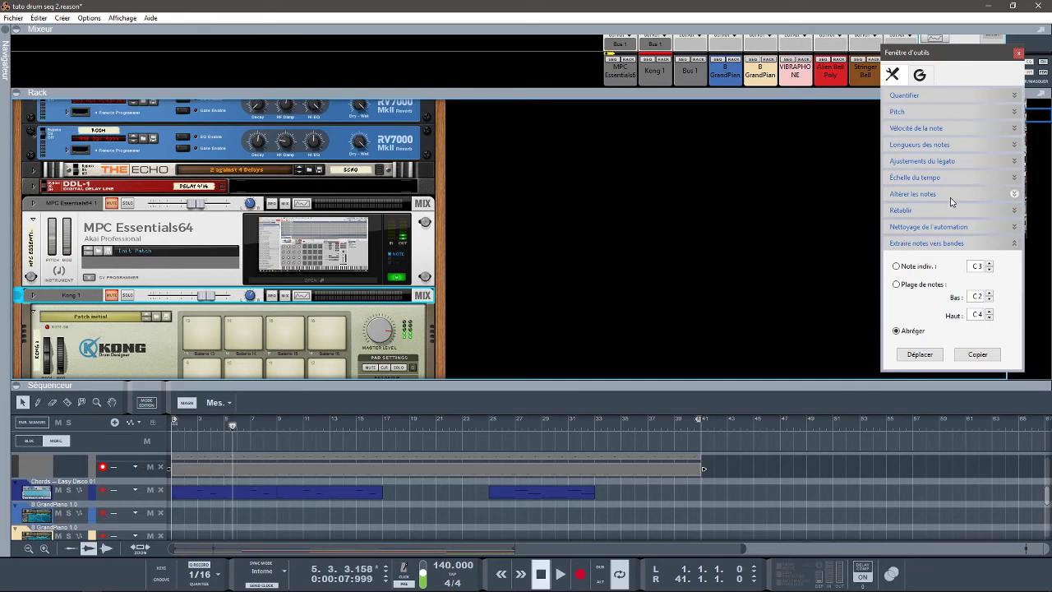
Select the blue B GrandPiano 1.0 track and send its Players' notes to it over bars 1 to 41.
scroll(1041, 122, "down", 1)
left_click_drag(1041, 122, 1045, 137)
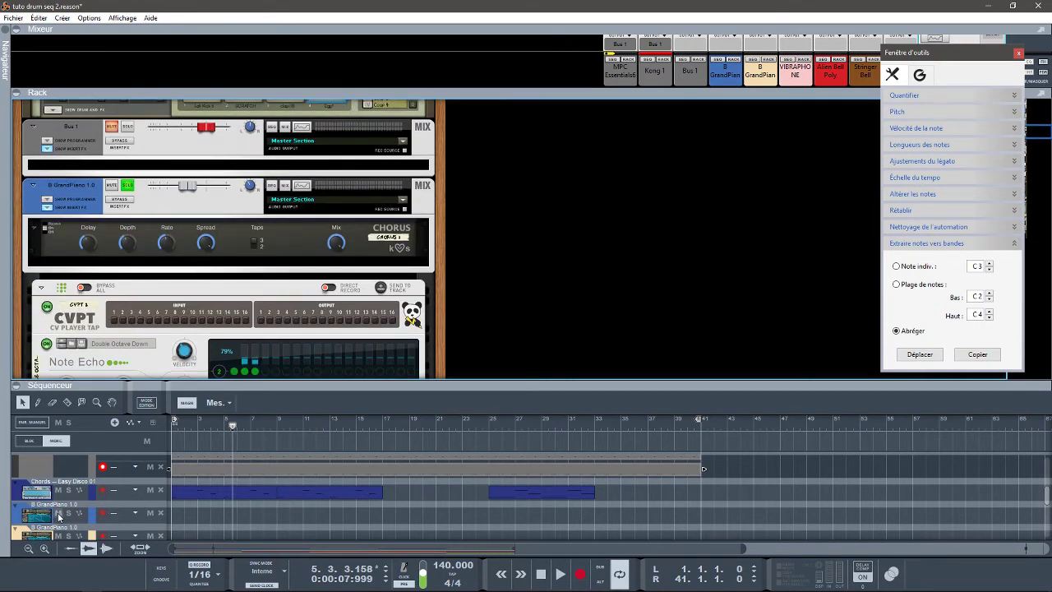
left_click(16, 522)
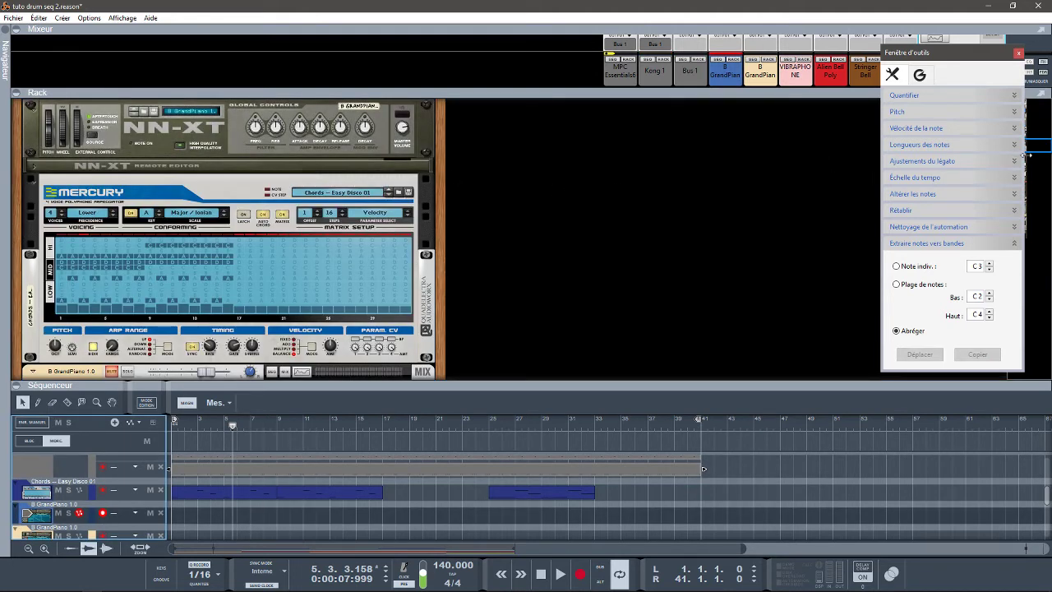
left_click_drag(1043, 148, 1043, 143)
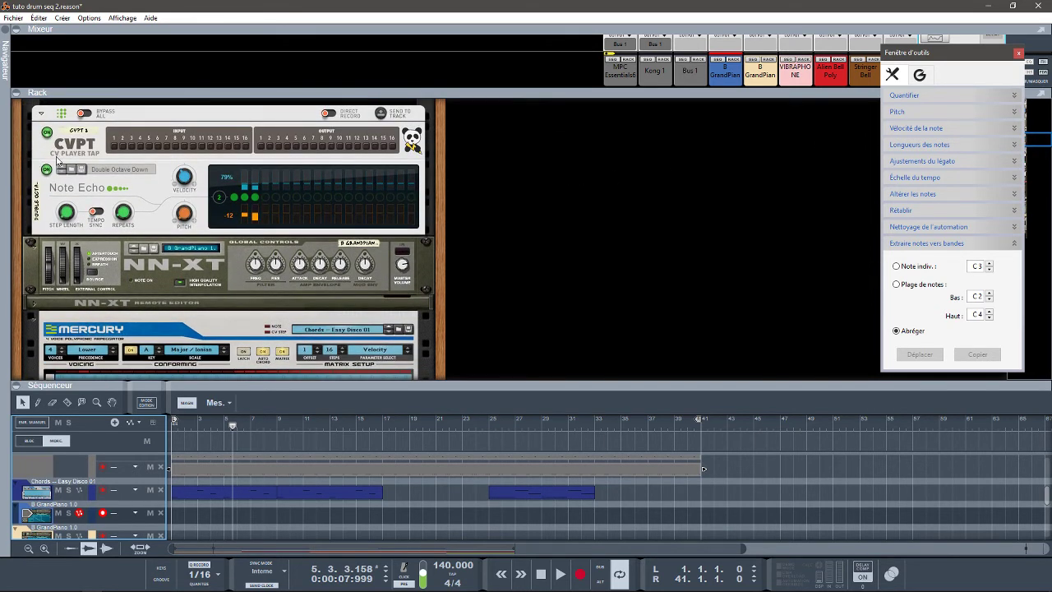
left_click(381, 115)
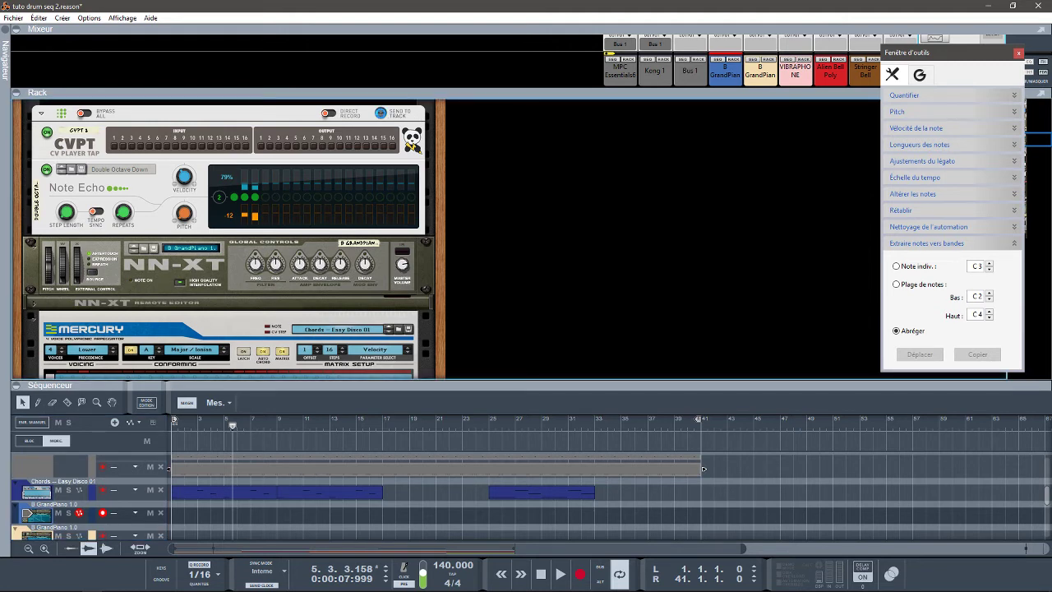
left_click(381, 116)
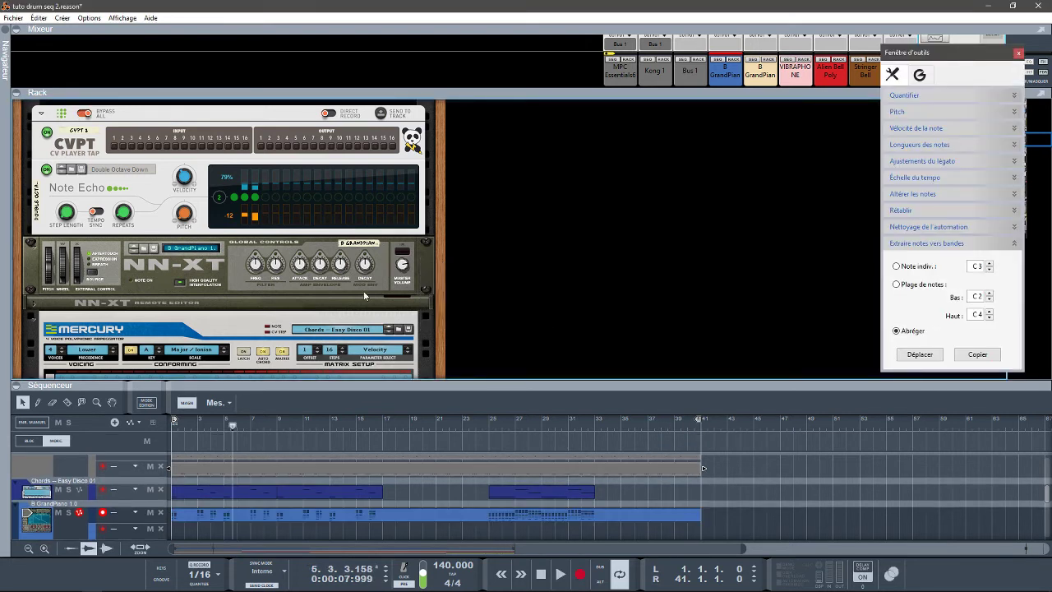
Delete the CVPT CV Player Tap and the Note Echo Player from the blue B GrandPiano 1.0 device.
left_click(201, 284)
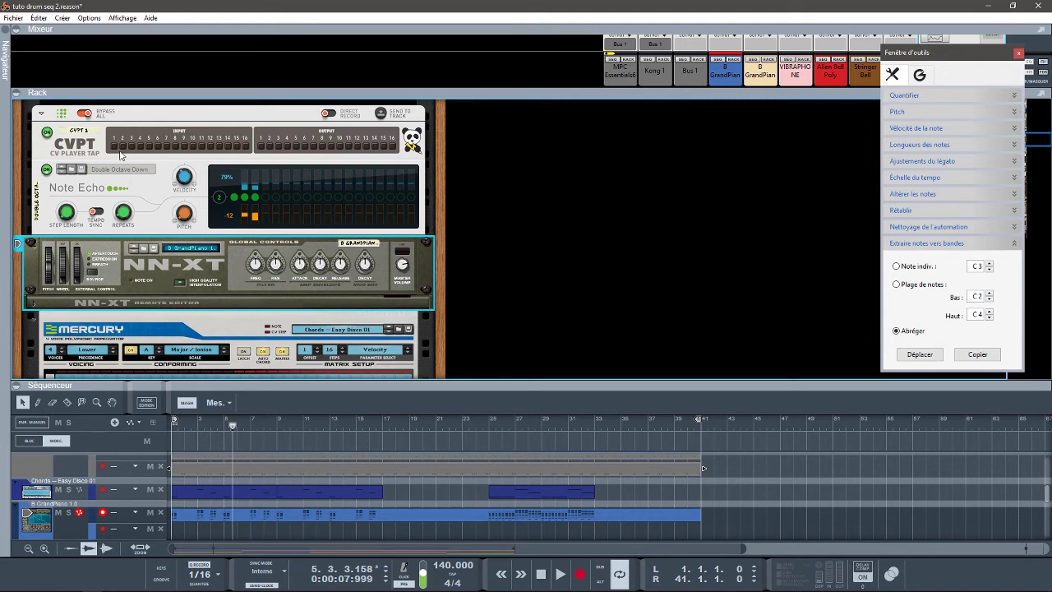
left_click(74, 141)
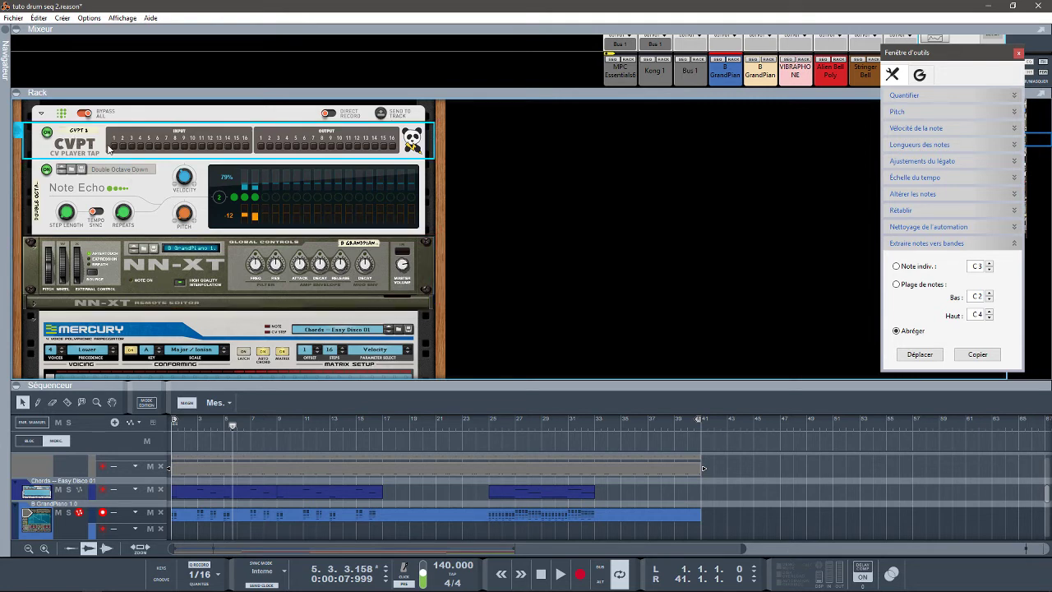
key("Delete")
key("Return")
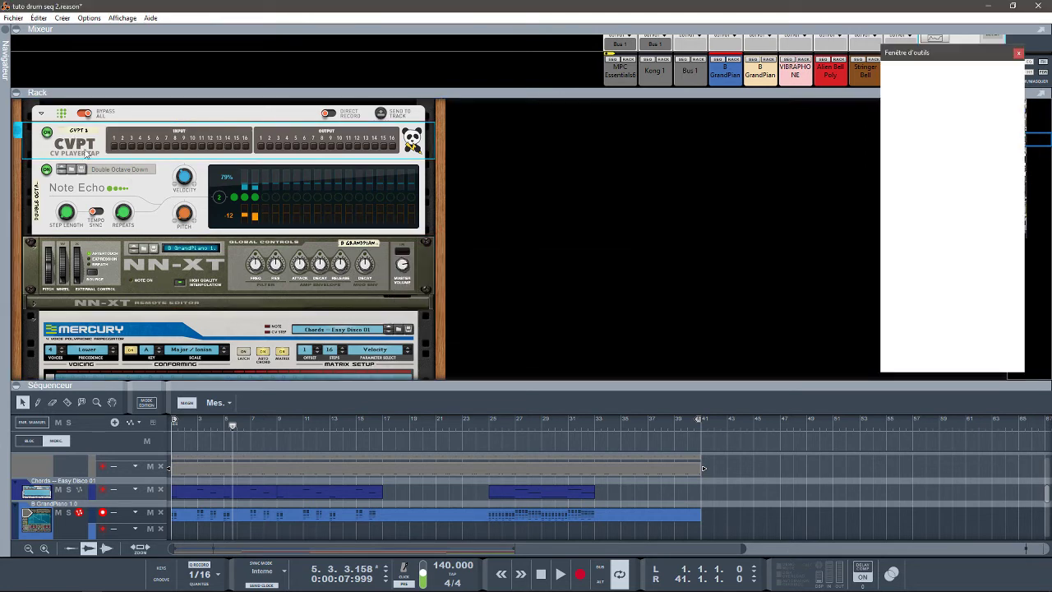
left_click(118, 150)
key("Delete")
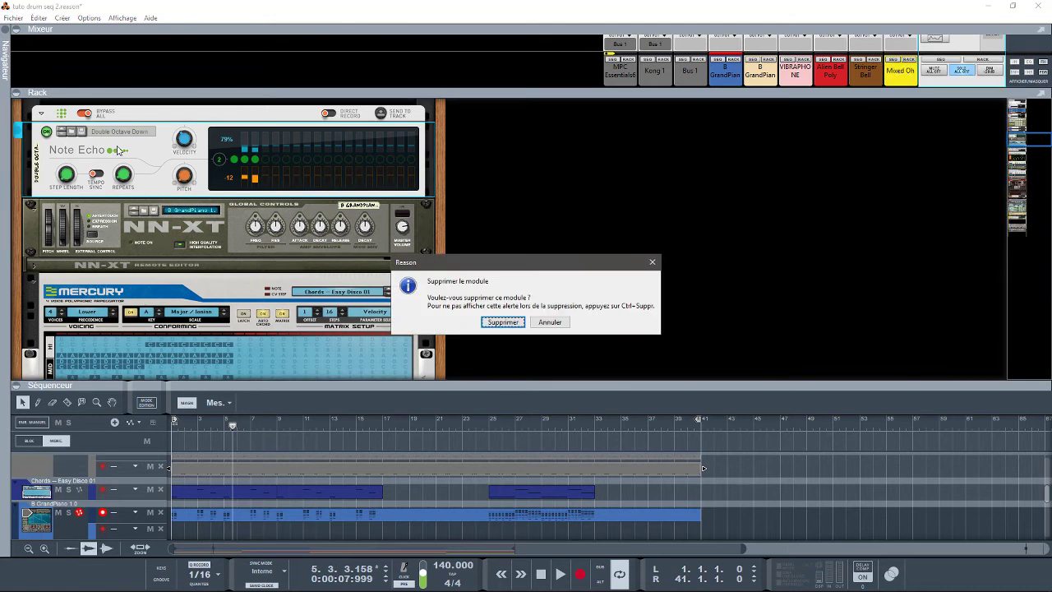
key("Return")
Delete the Mercury arpeggiator with the Chords — Easy Disco 01 patch from the rack.
left_click(137, 192)
key("Delete")
key("Return")
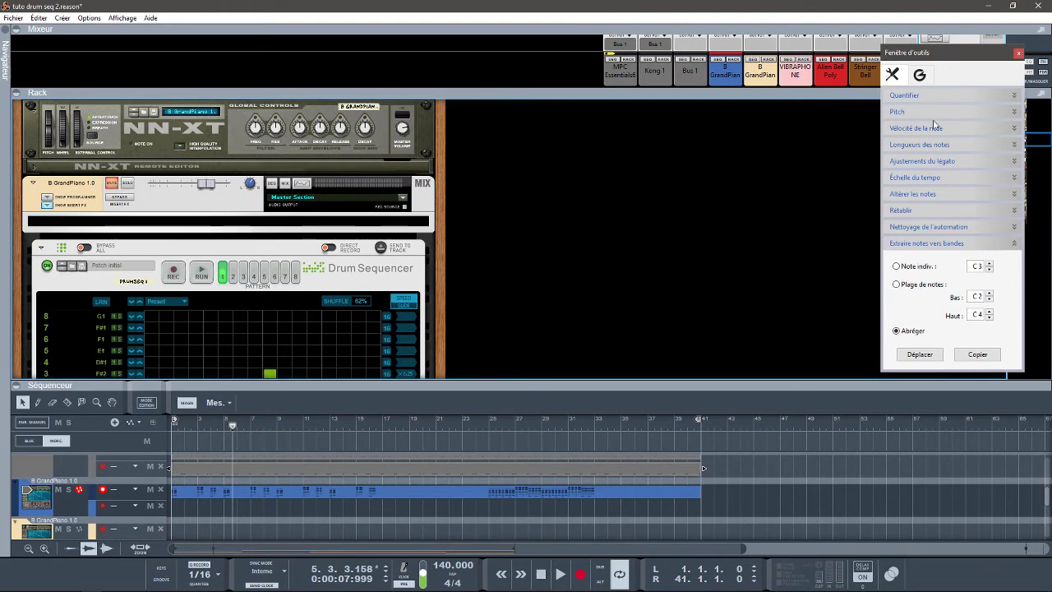
Play the rendered notes of the soloed blue B GrandPiano 1.0 track and stop playback.
left_click_drag(1037, 138, 1036, 128)
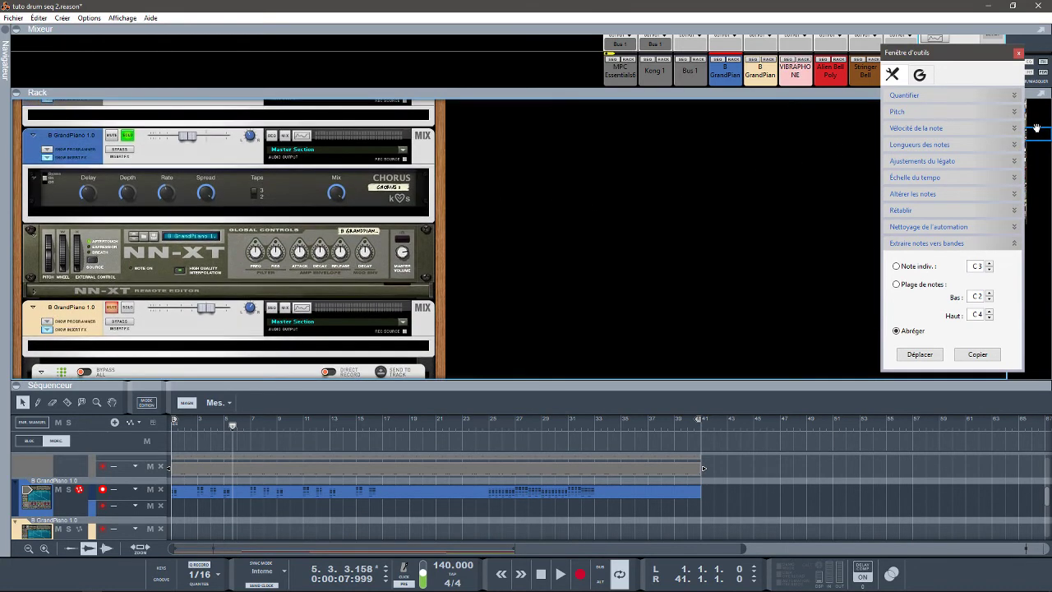
key("space")
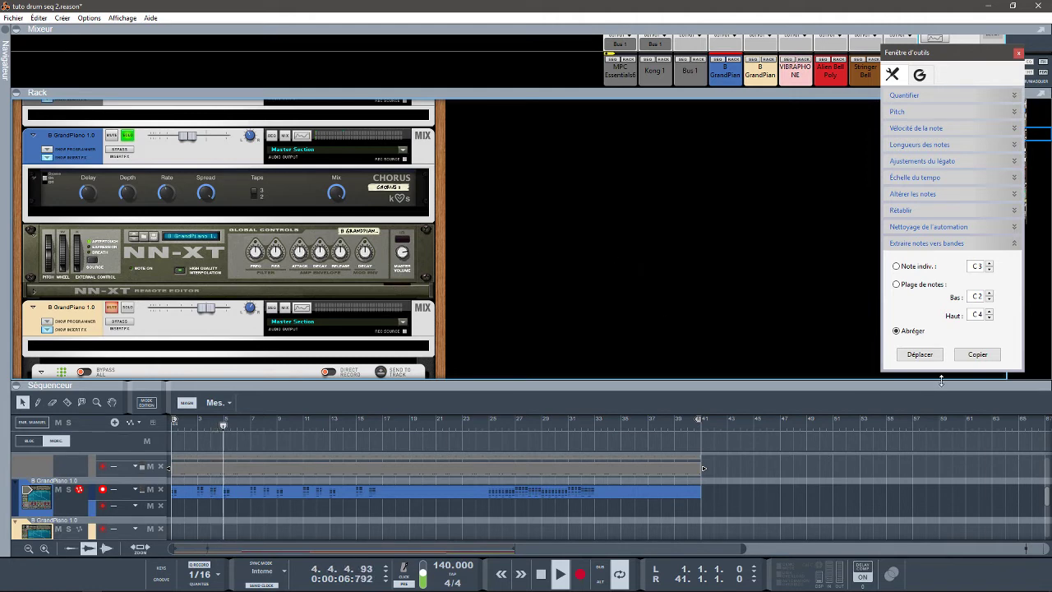
key("space")
Select the beige B GrandPiano 1.0 track and send its Drum Sequencer and Scales & Chords notes to it over bars 1 to 41.
scroll(1046, 140, "down", 5)
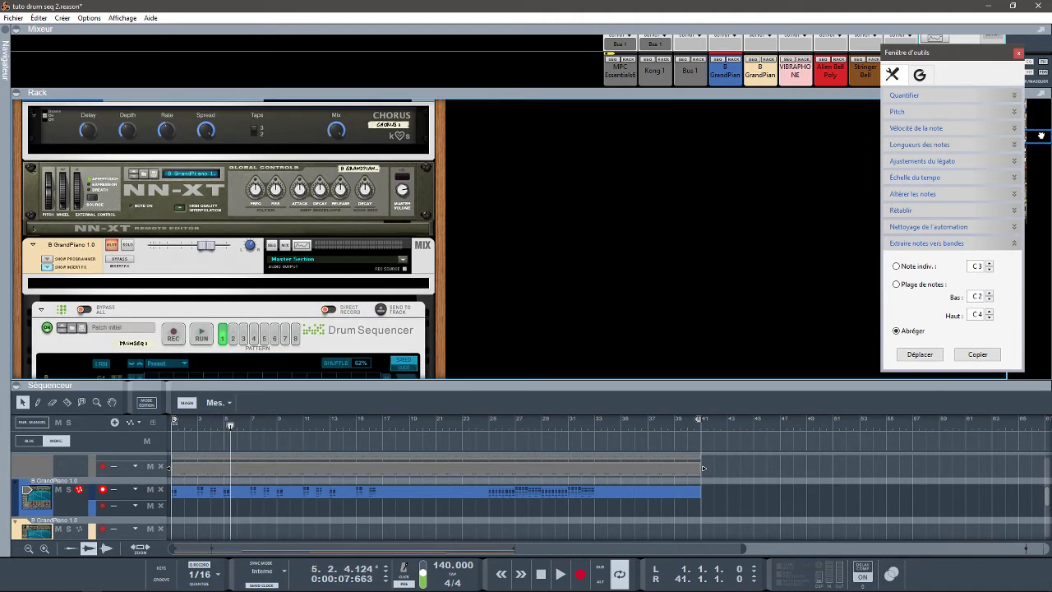
scroll(1046, 139, "down", 3)
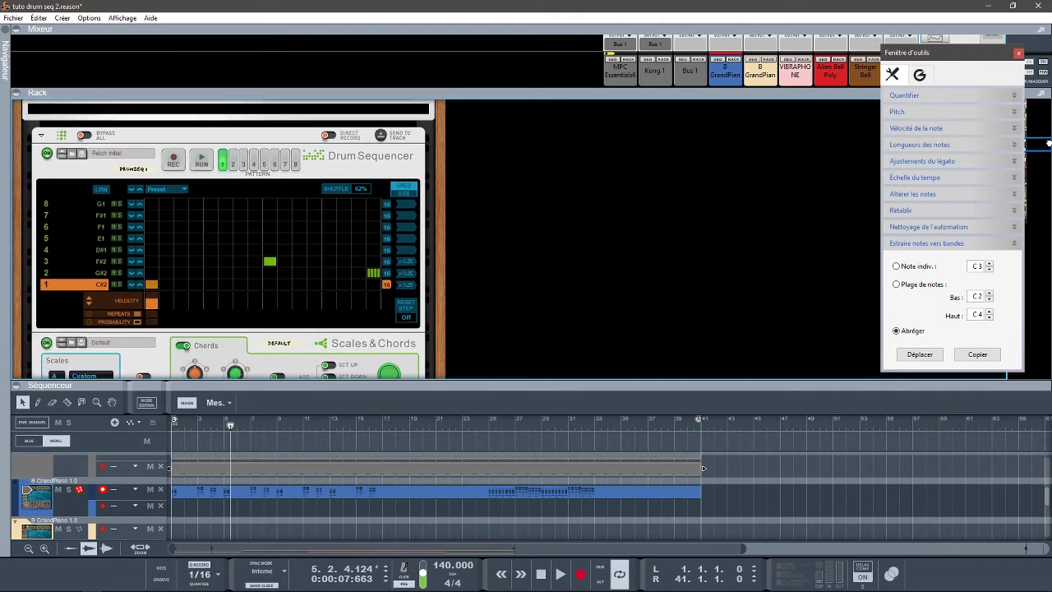
scroll(1048, 143, "down", 1)
scroll(1049, 147, "down", 4)
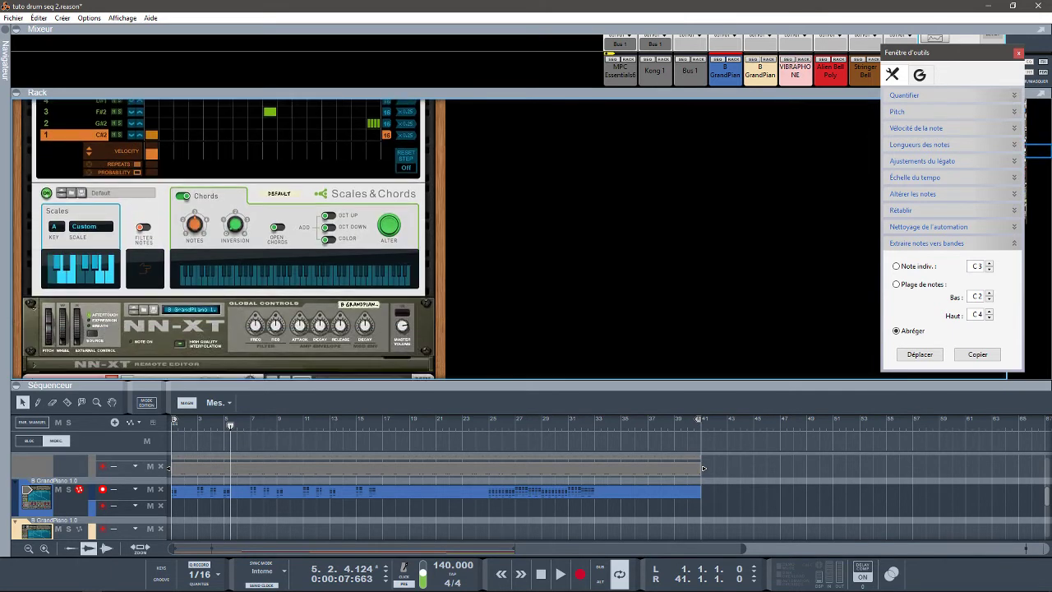
scroll(1050, 144, "up", 5)
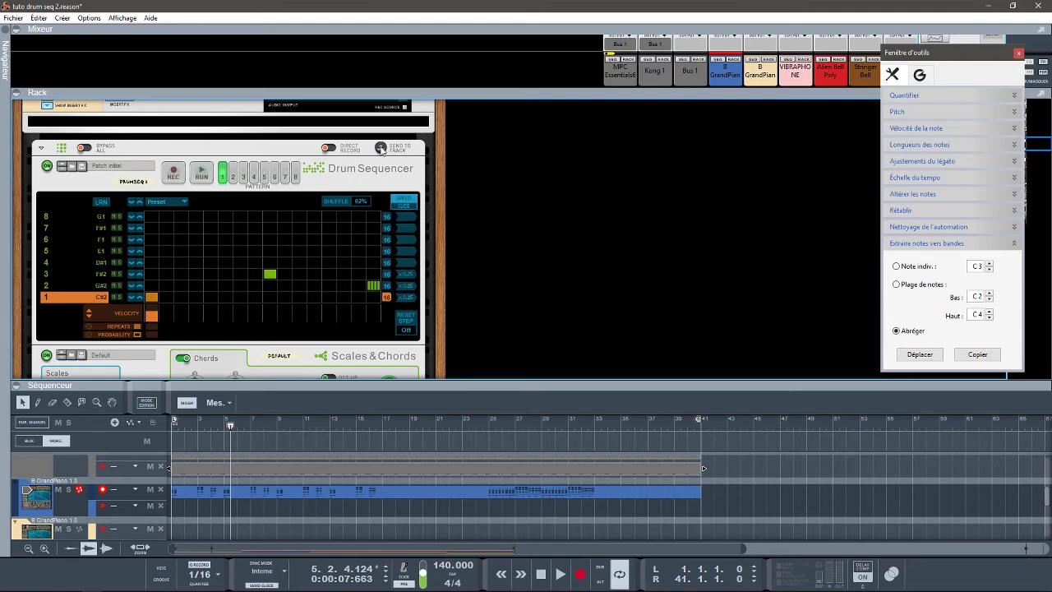
left_click(70, 538)
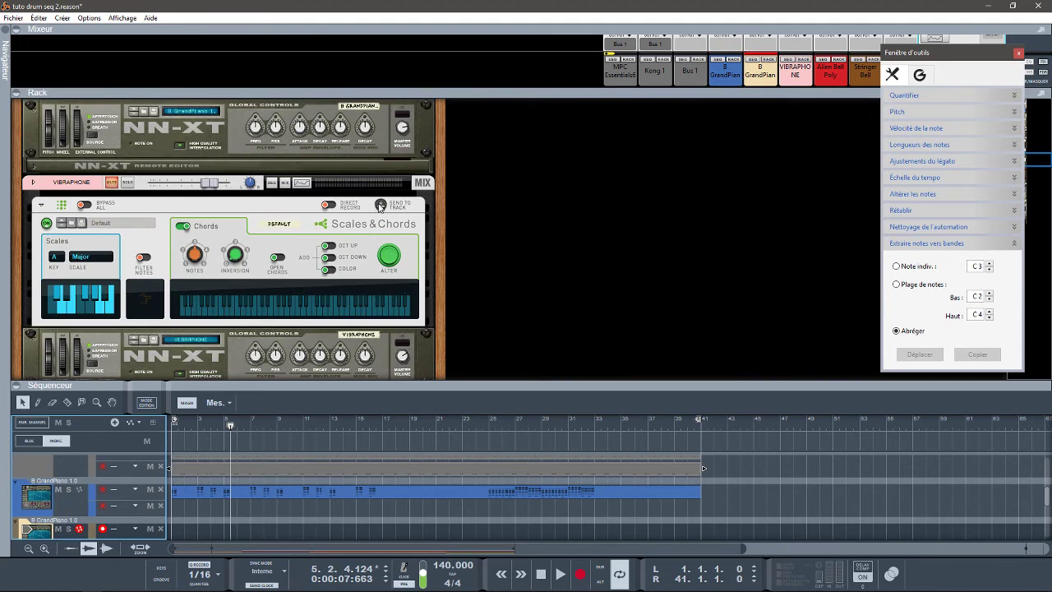
left_click_drag(1042, 162, 1037, 141)
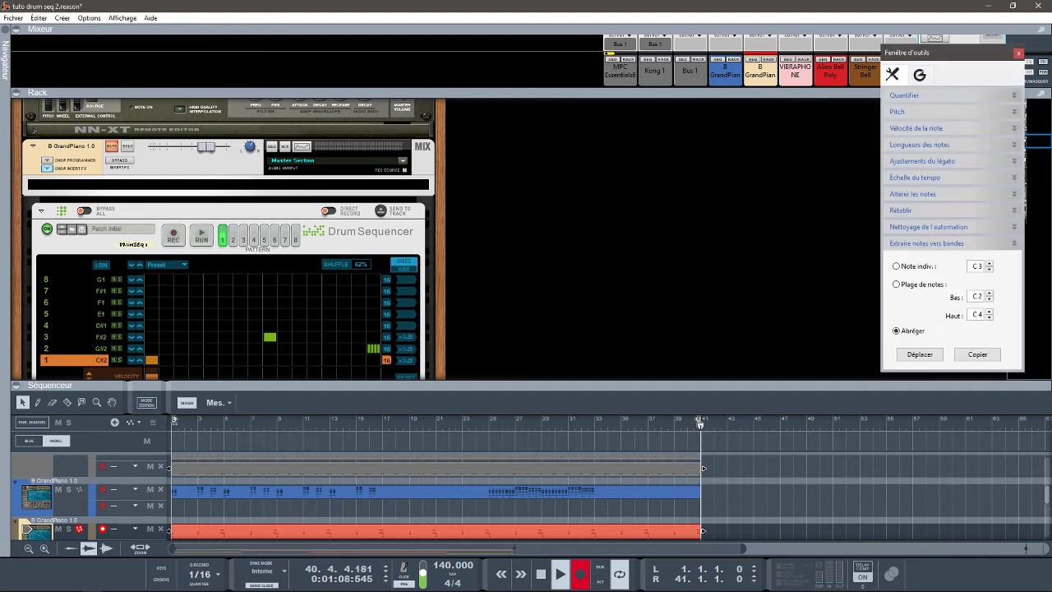
Delete the Drum Sequencer and Scales & Chords Players from the beige B GrandPiano 1.0 device.
left_click(392, 247)
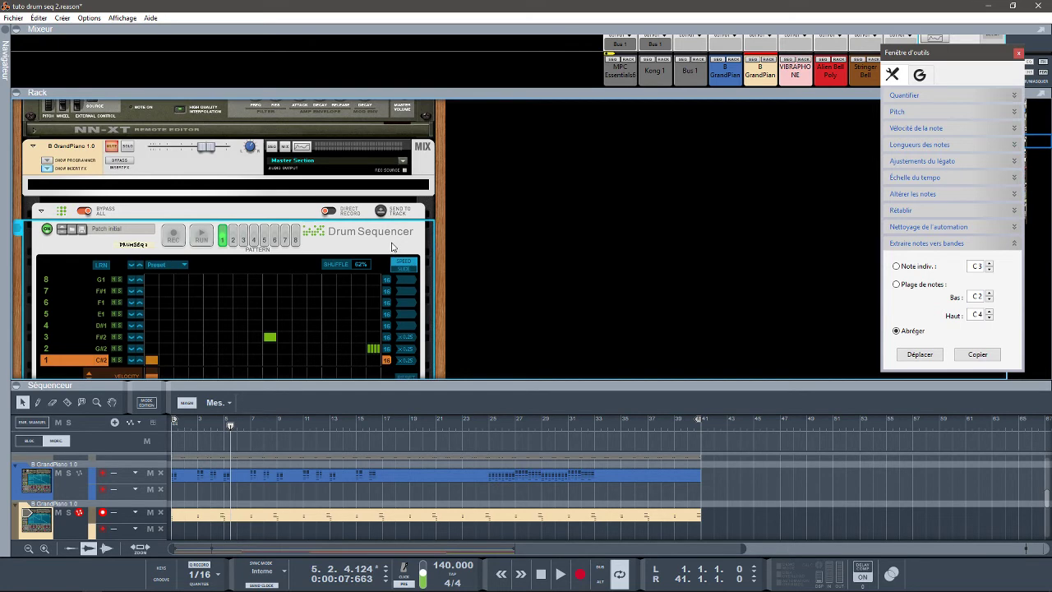
key("Delete")
key("Return")
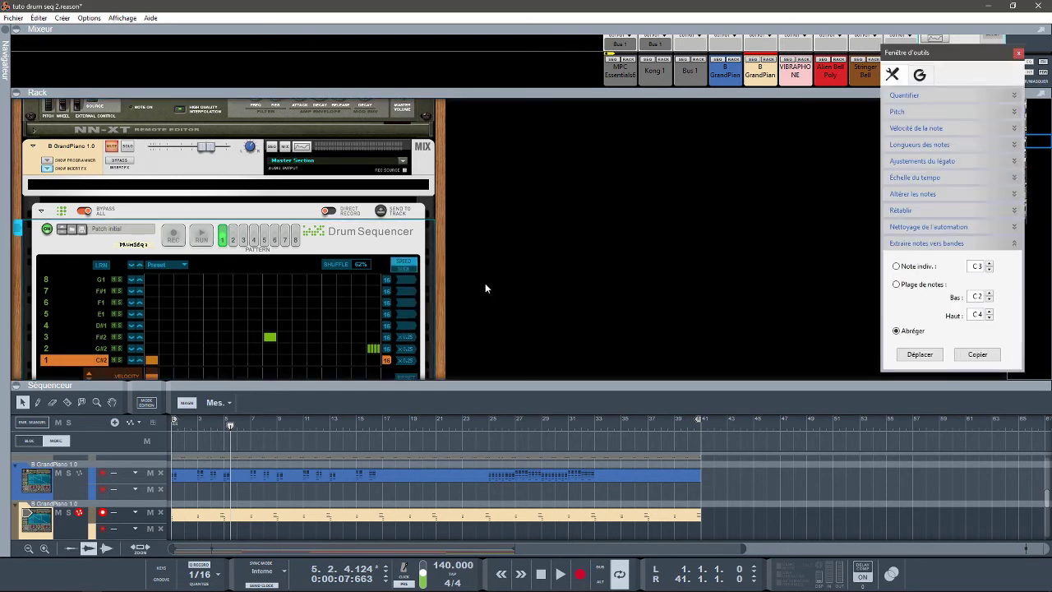
left_click(395, 237)
key("Delete")
key("Return")
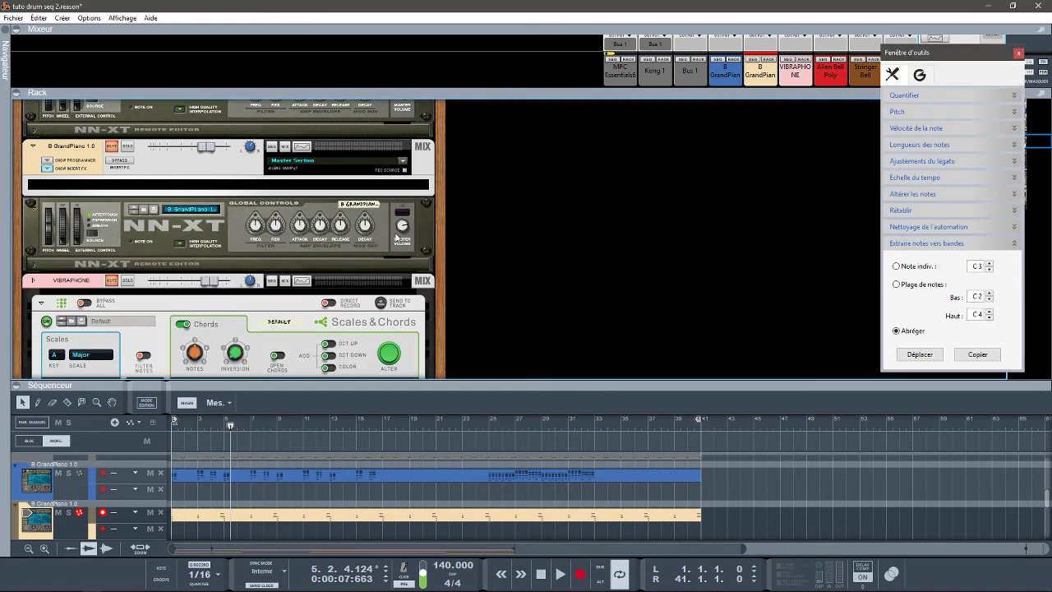
Solo the beige B GrandPiano 1.0 mix channel and play its rendered notes from bar 1.
left_click(128, 146)
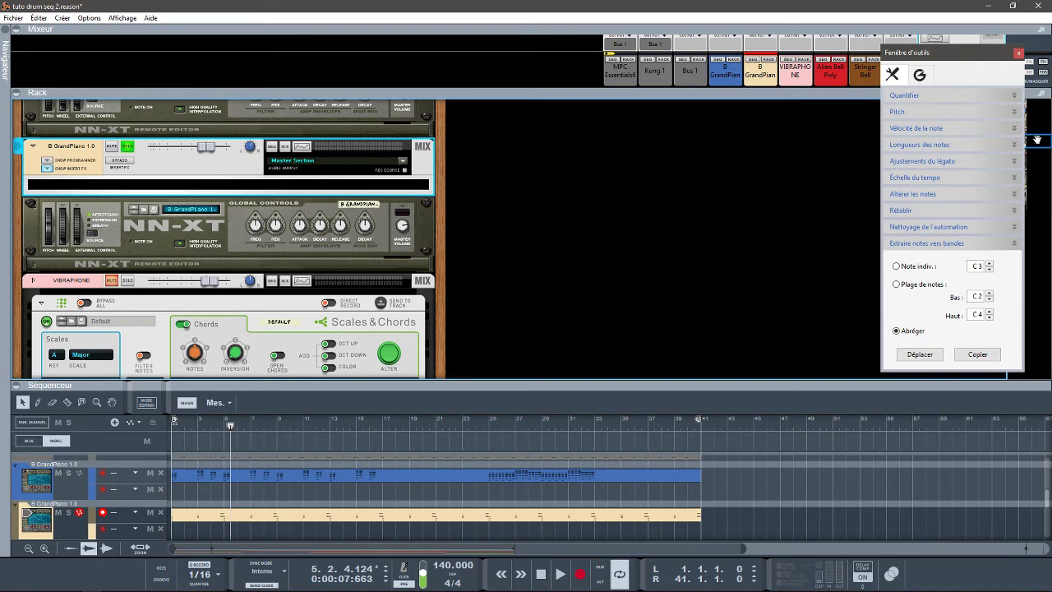
key("shift+Return")
key("space")
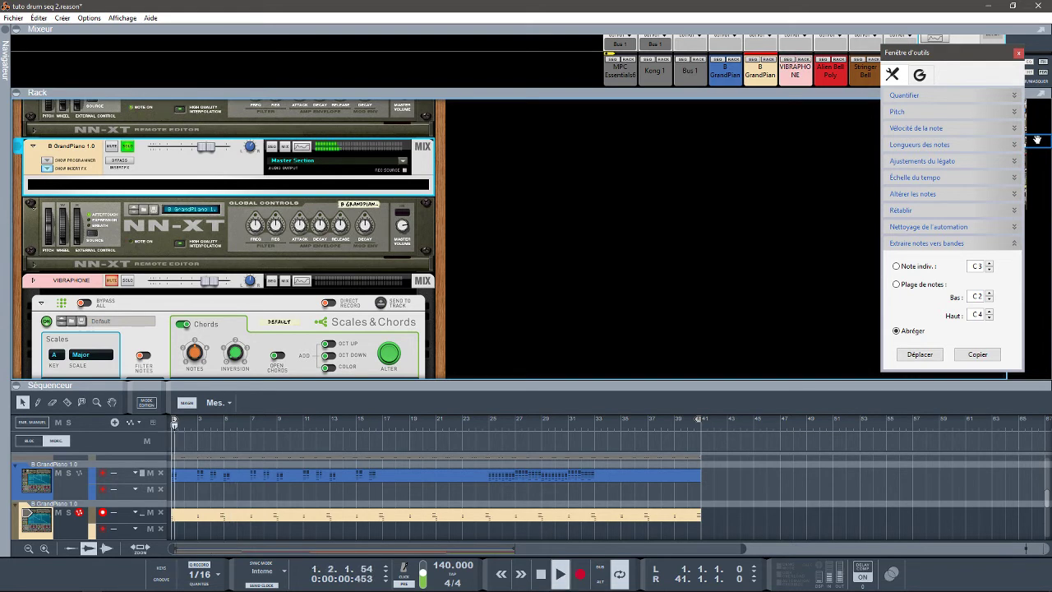
Turn off solo on the blue B GrandPiano 1.0 channel, compare the beige one unsoloed and soloed during playback, and stop.
scroll(381, 197, "up", 10)
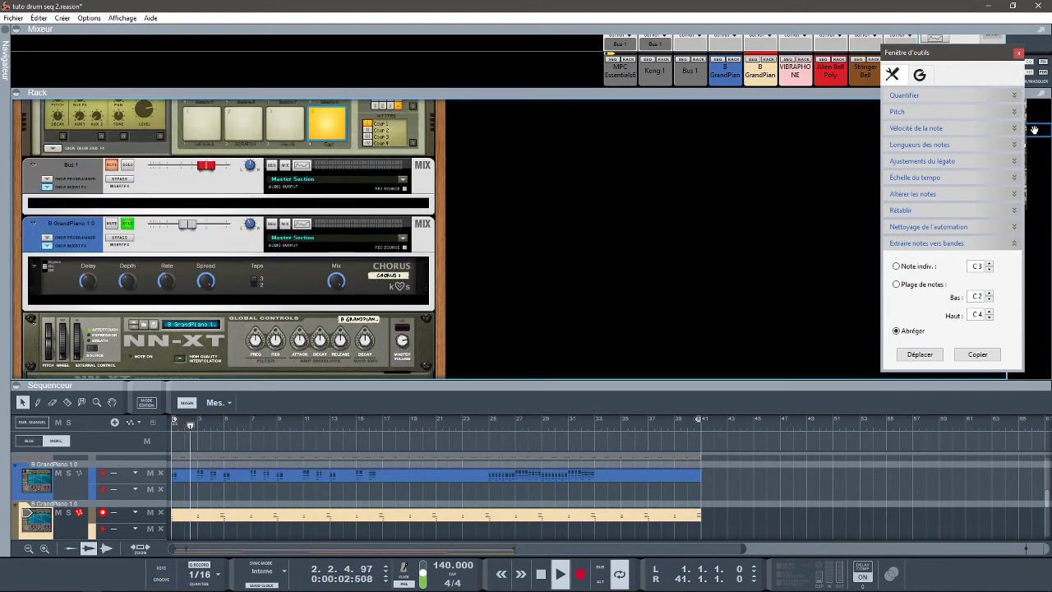
left_click(128, 223)
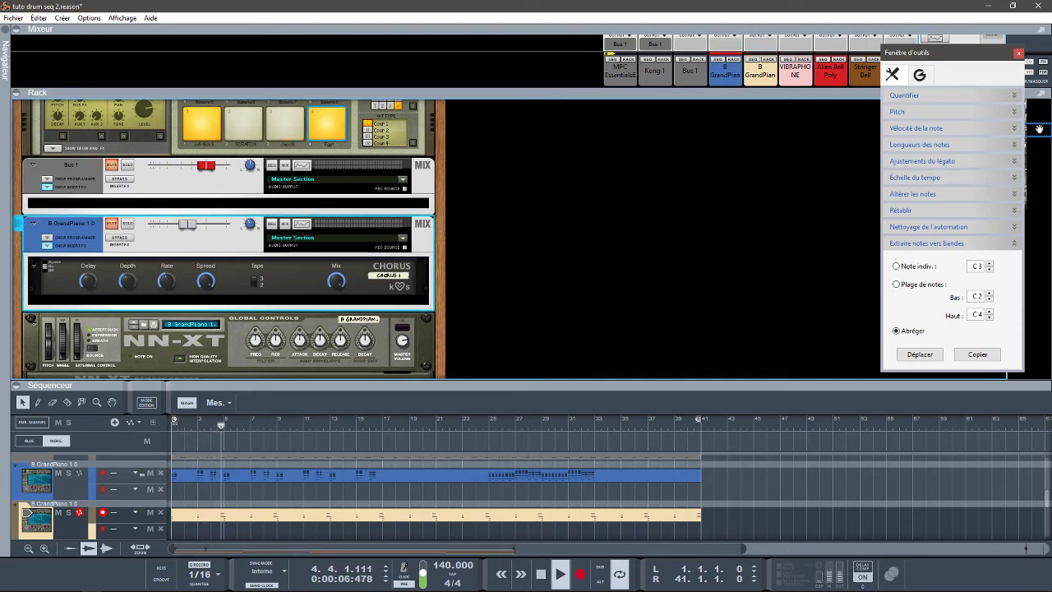
left_click_drag(1039, 129, 1042, 139)
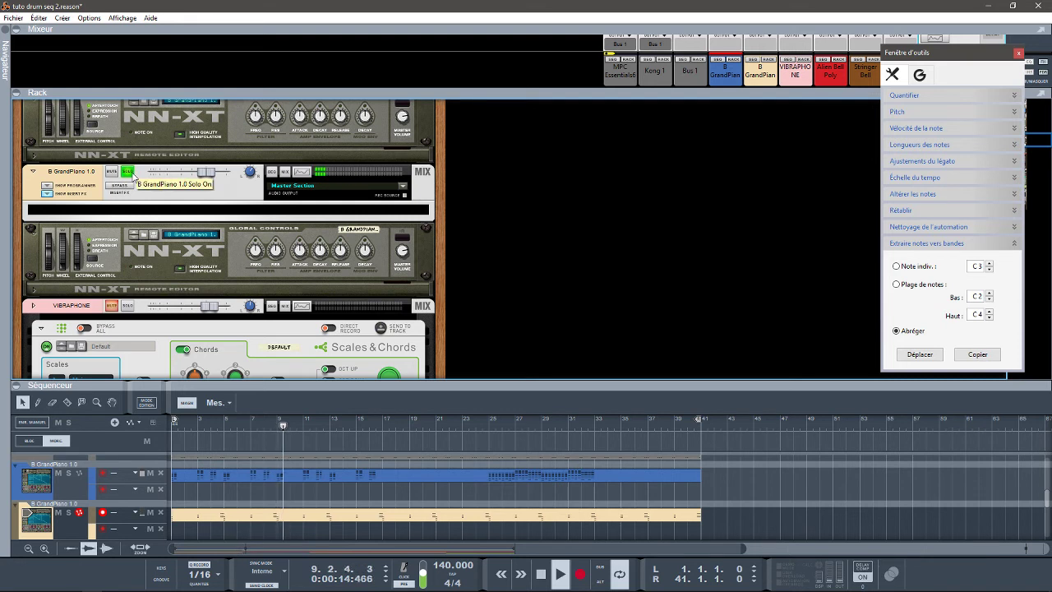
left_click(127, 172)
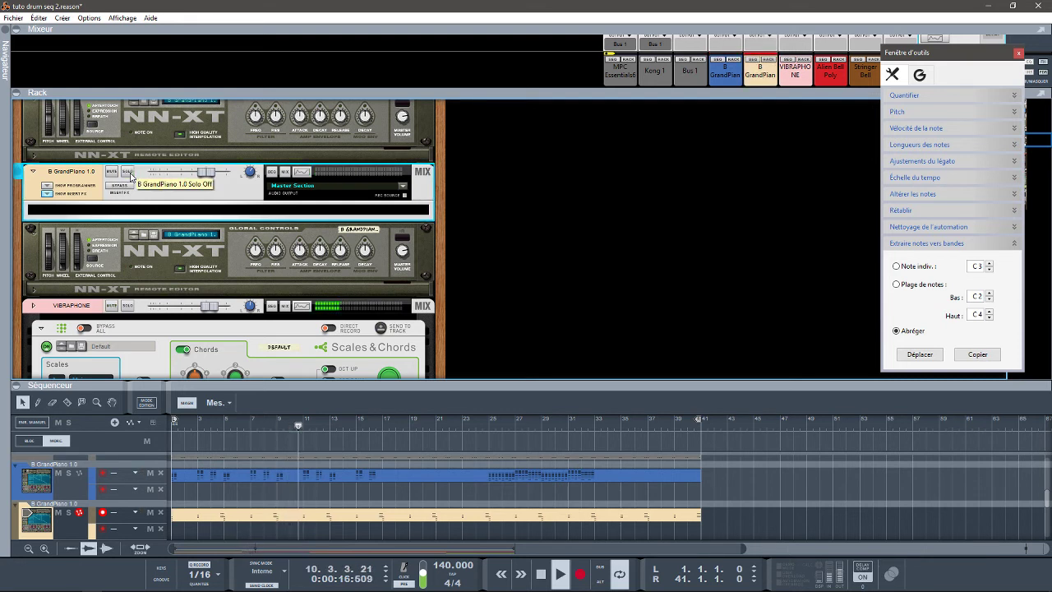
left_click(129, 173)
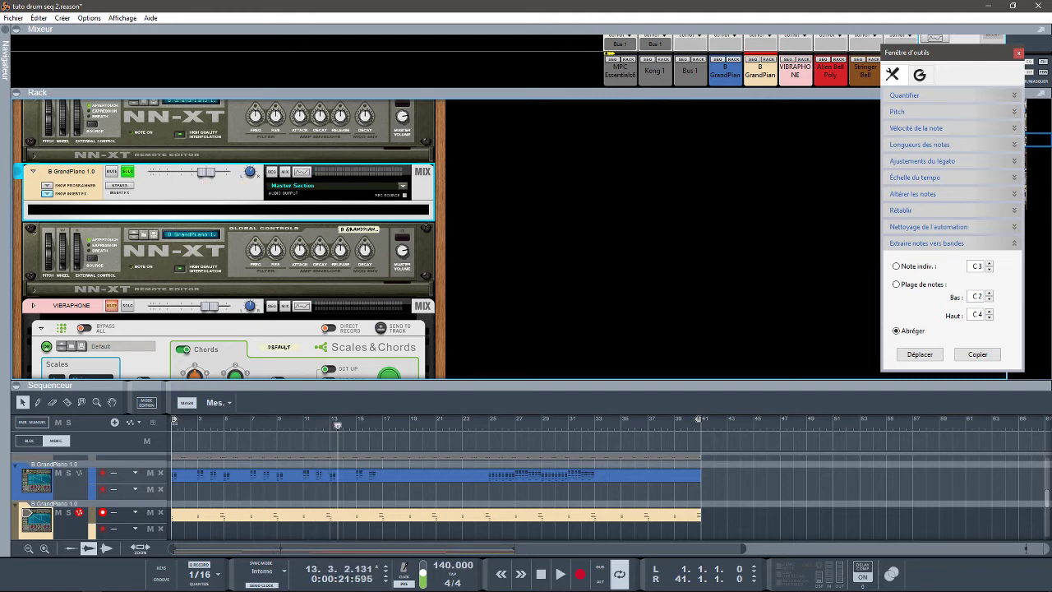
Delete the empty second note lanes of the beige and blue B GrandPiano 1.0 tracks.
left_click_drag(1038, 137, 1036, 145)
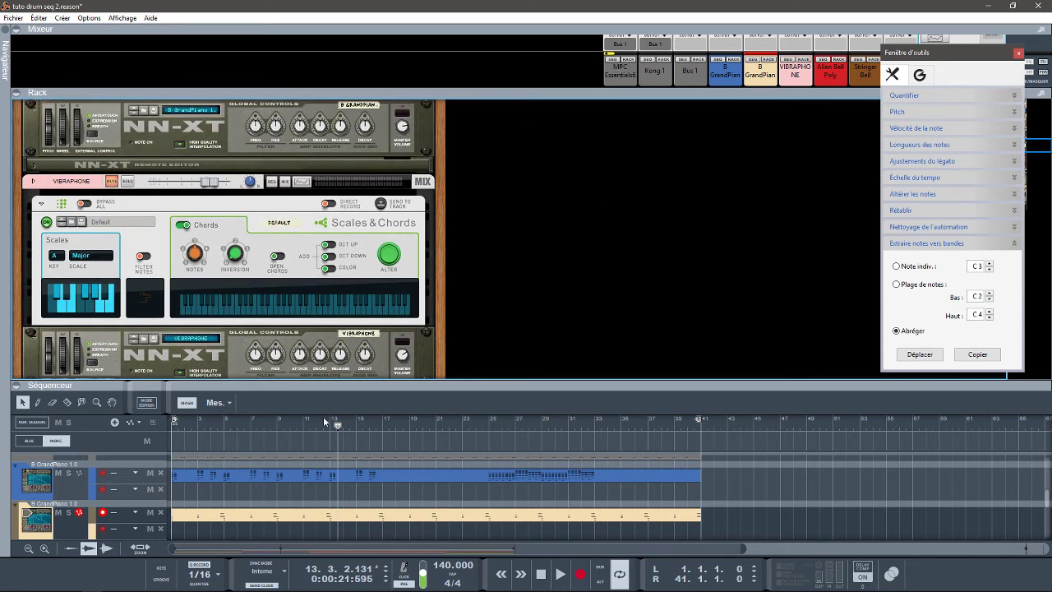
left_click(162, 529)
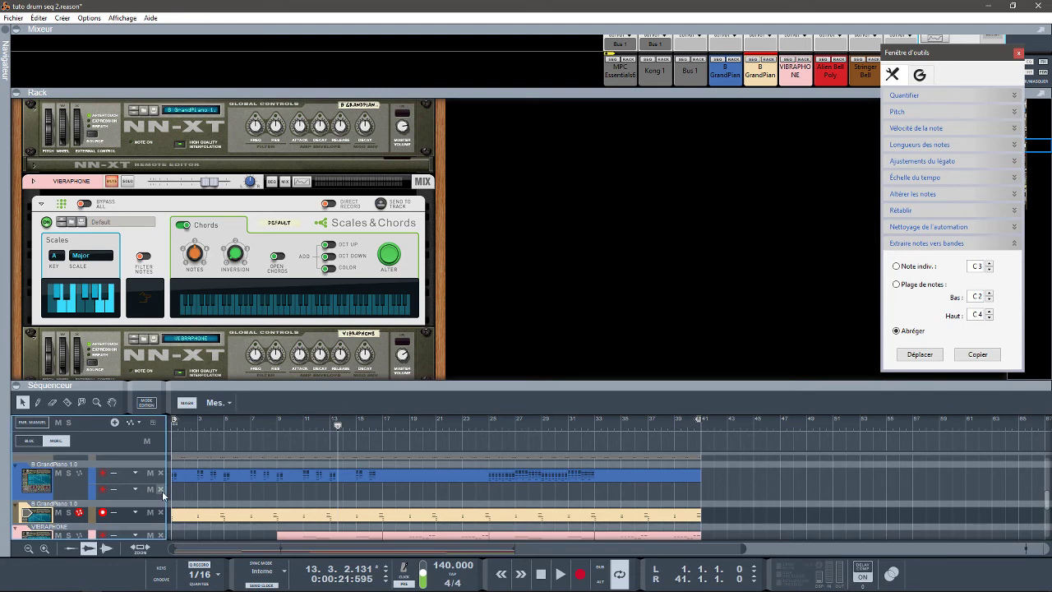
left_click(161, 490)
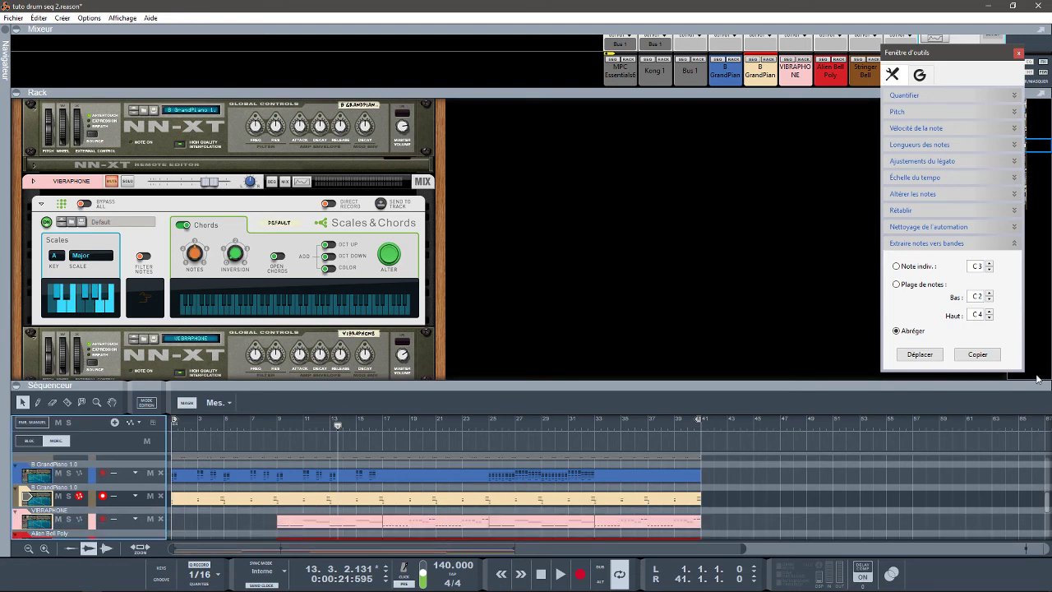
Select the VIBRAPHONE track, solo its mix channel and play its part from bar 9.
scroll(1040, 147, "down", 3)
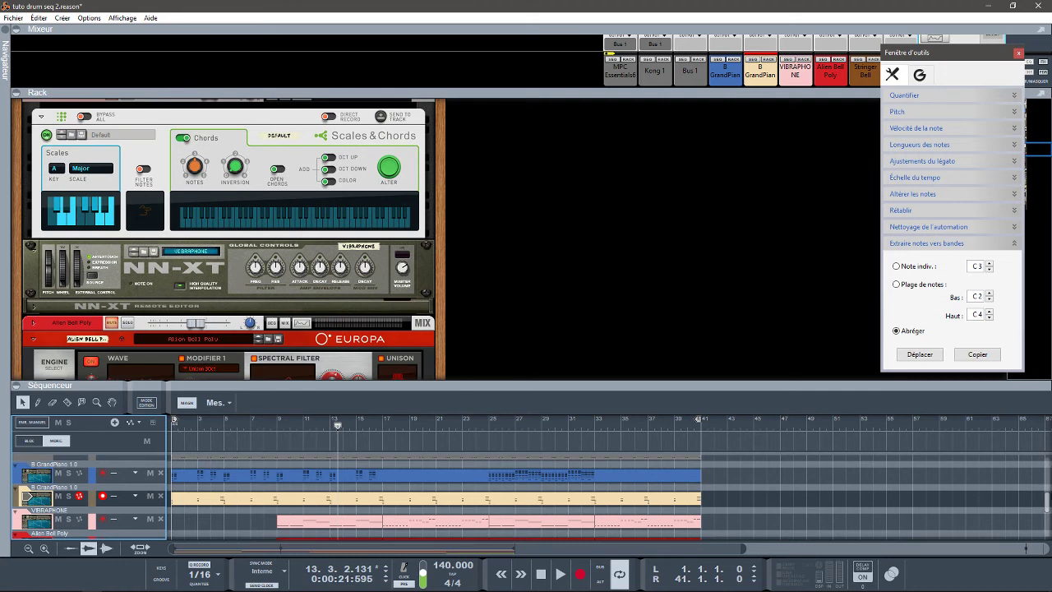
mouse_move(1048, 503)
left_mouse_down()
mouse_move(1050, 530)
mouse_move(1045, 511)
left_mouse_up()
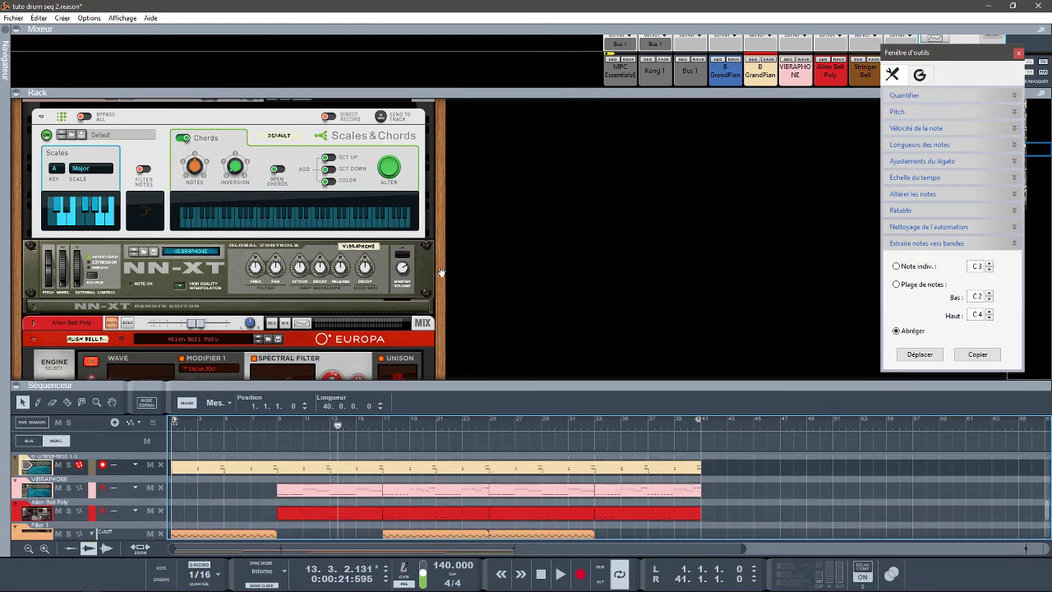
left_click(429, 276)
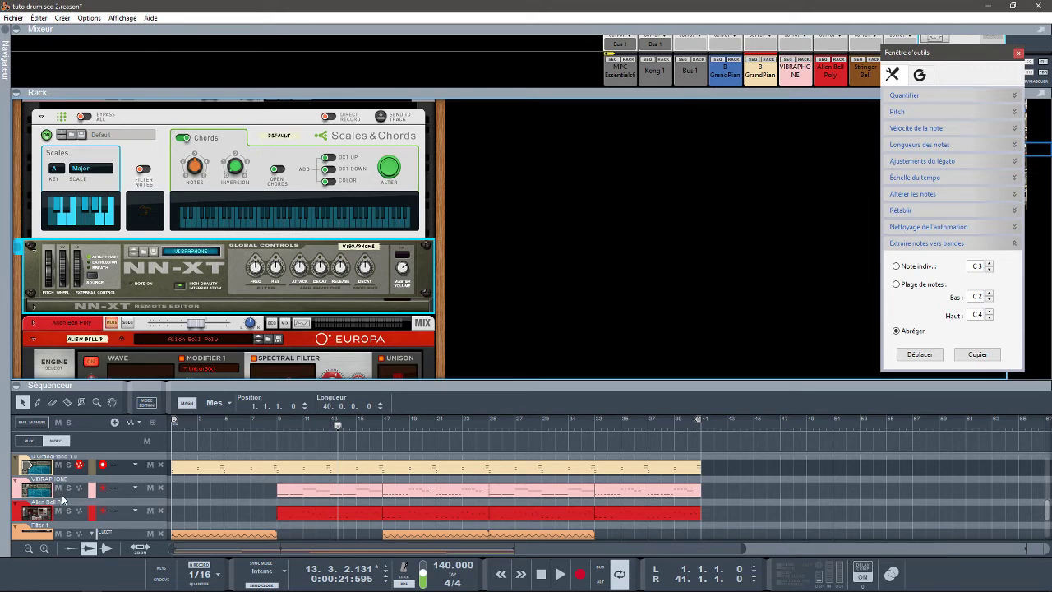
left_click(16, 492)
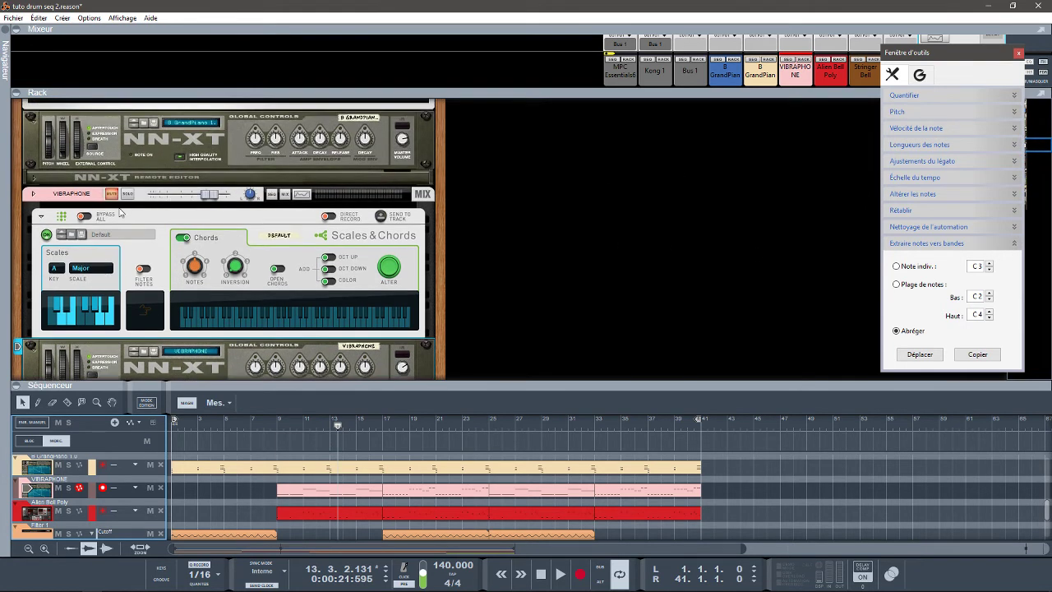
left_click(128, 196)
left_click(277, 423)
key("space")
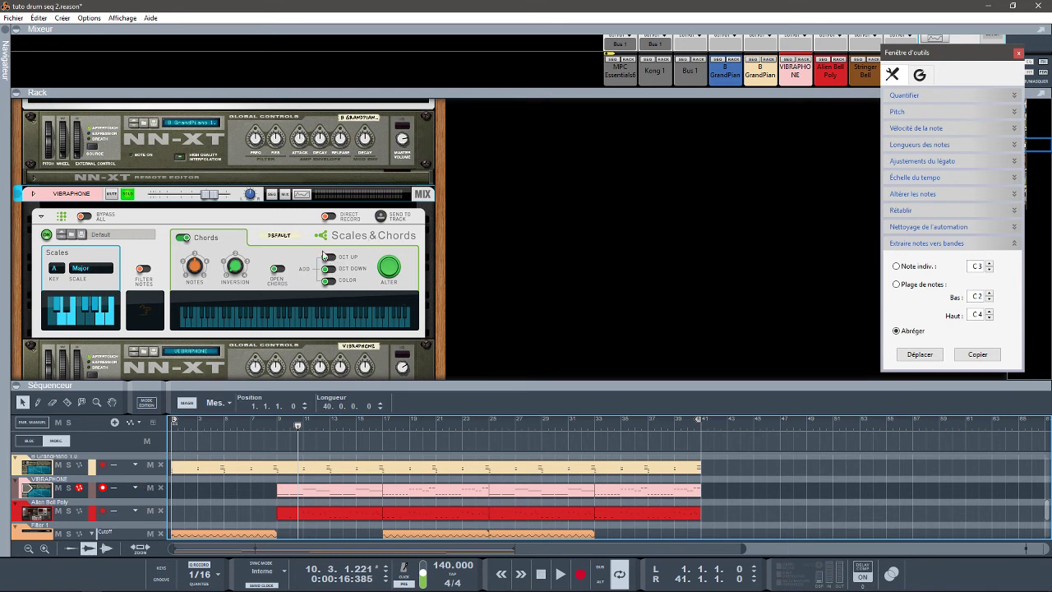
Send the Scales & Chords notes to the VIBRAPHONE track over bars 1 to 41 and delete its original note lane.
left_click(379, 221)
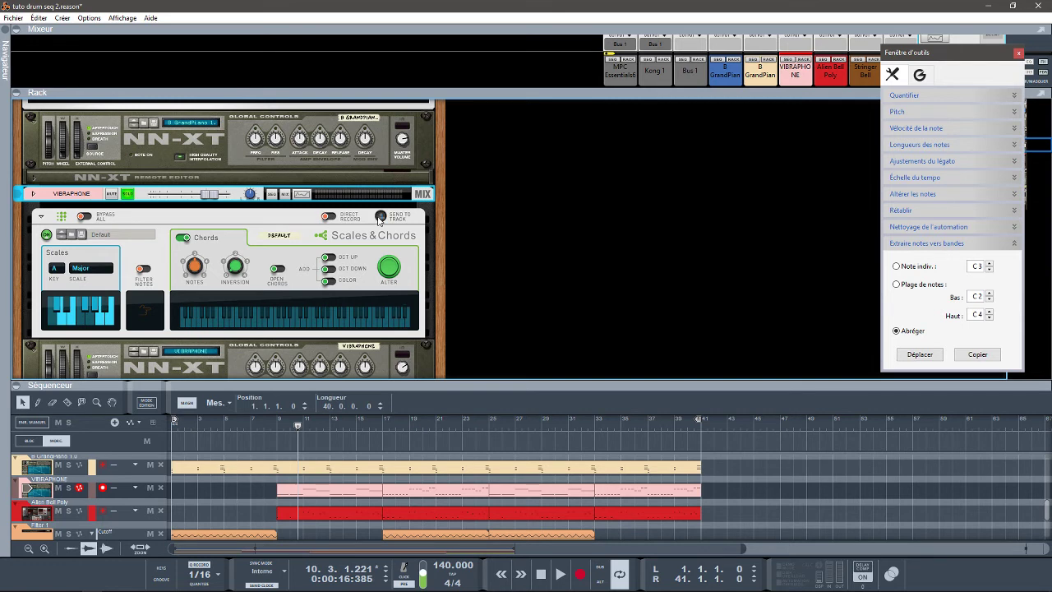
left_click(379, 218)
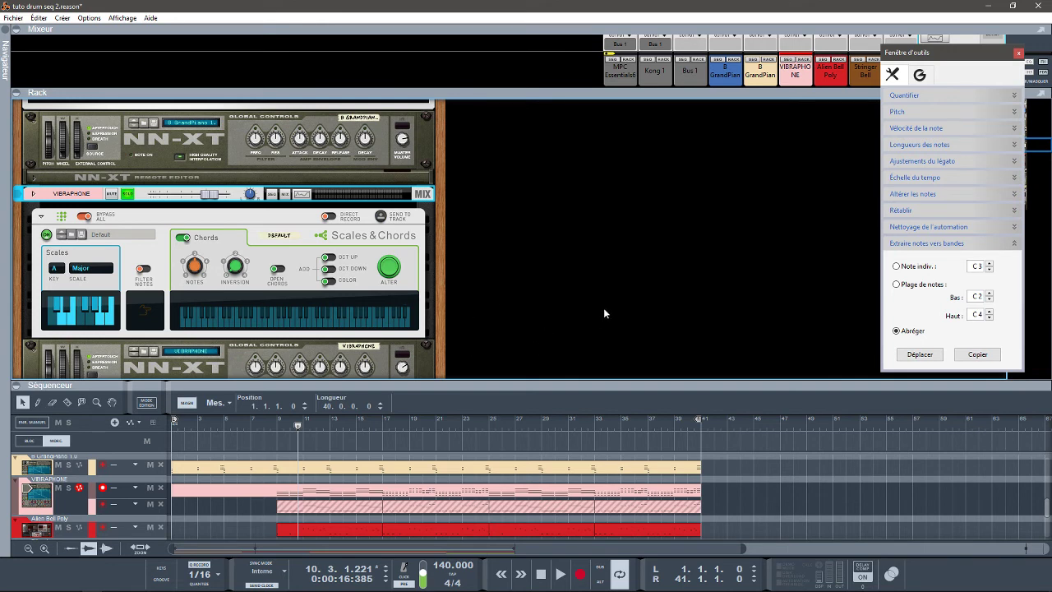
left_click(161, 504)
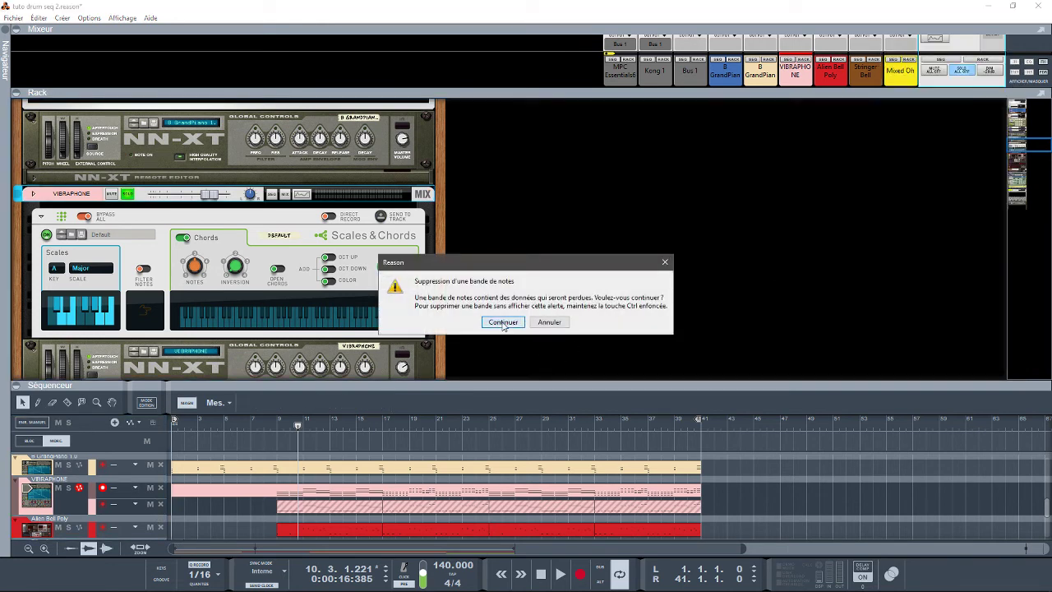
left_click(503, 323)
Delete the Scales & Chords Player from the VIBRAPHONE device and check its rendered notes by playback.
left_click(301, 256)
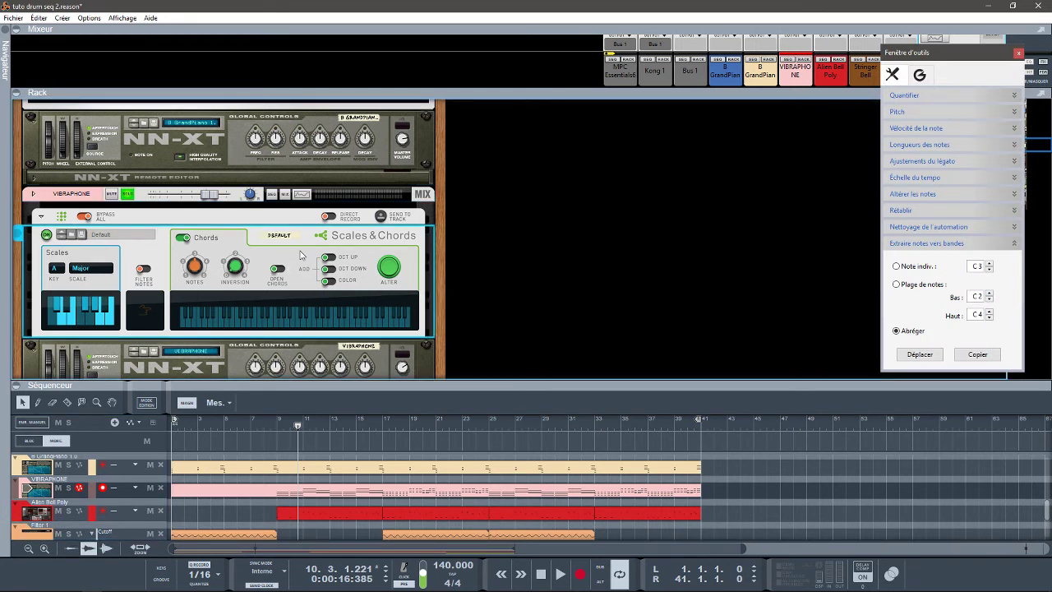
key("Delete")
key("Return")
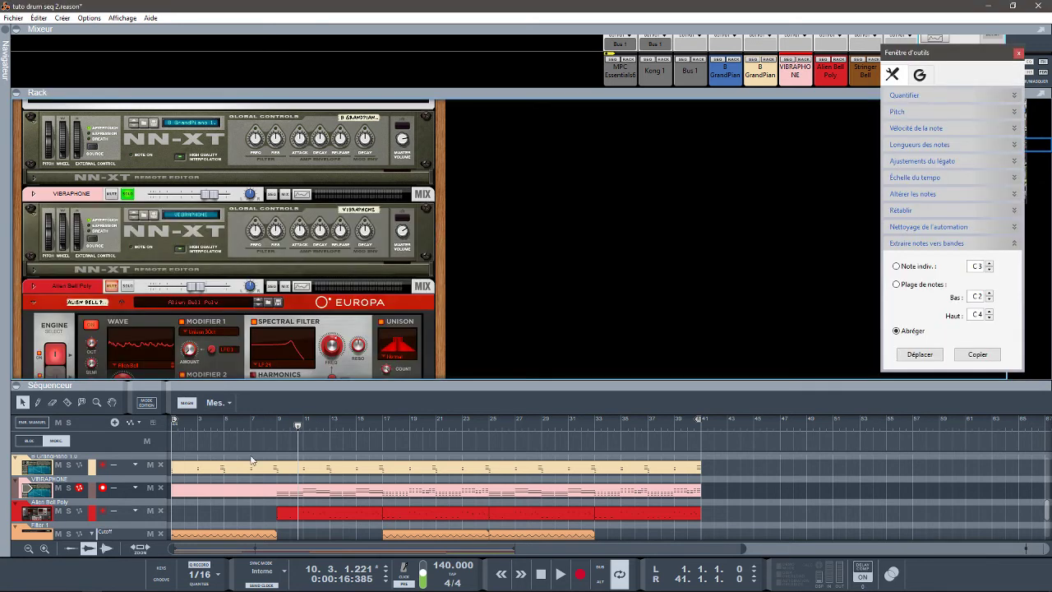
key("space")
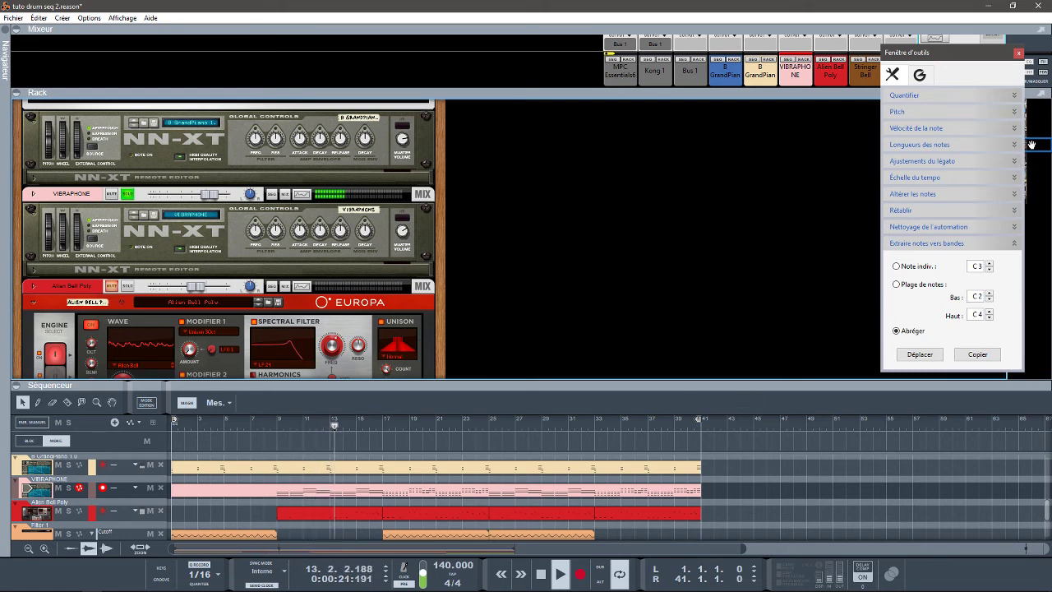
key("space")
Turn off all channel solos and play the full song from bar 1.
left_click_drag(1036, 145, 1043, 76)
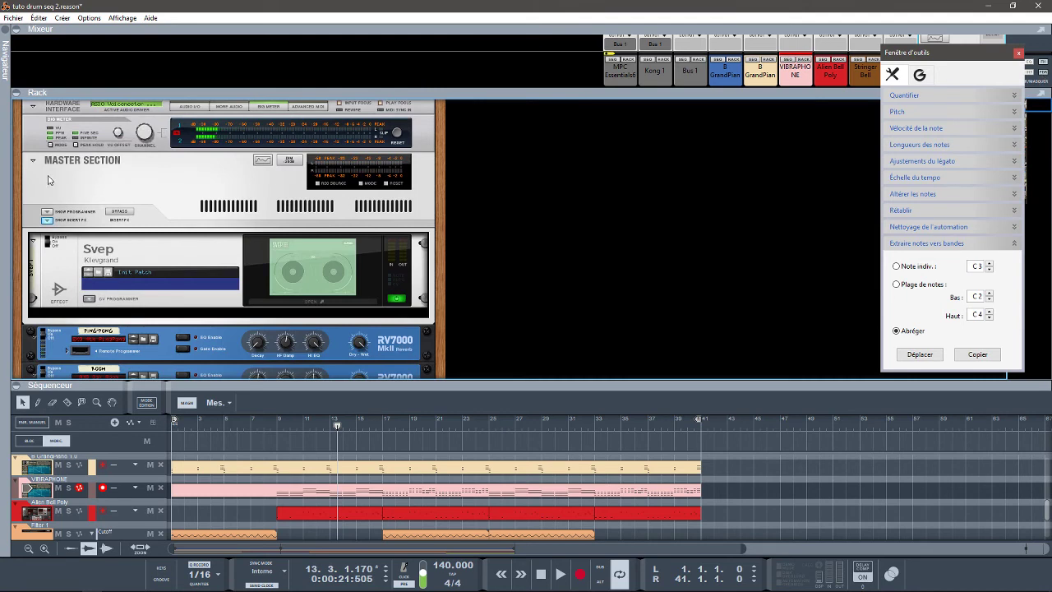
left_click_drag(958, 54, 925, 113)
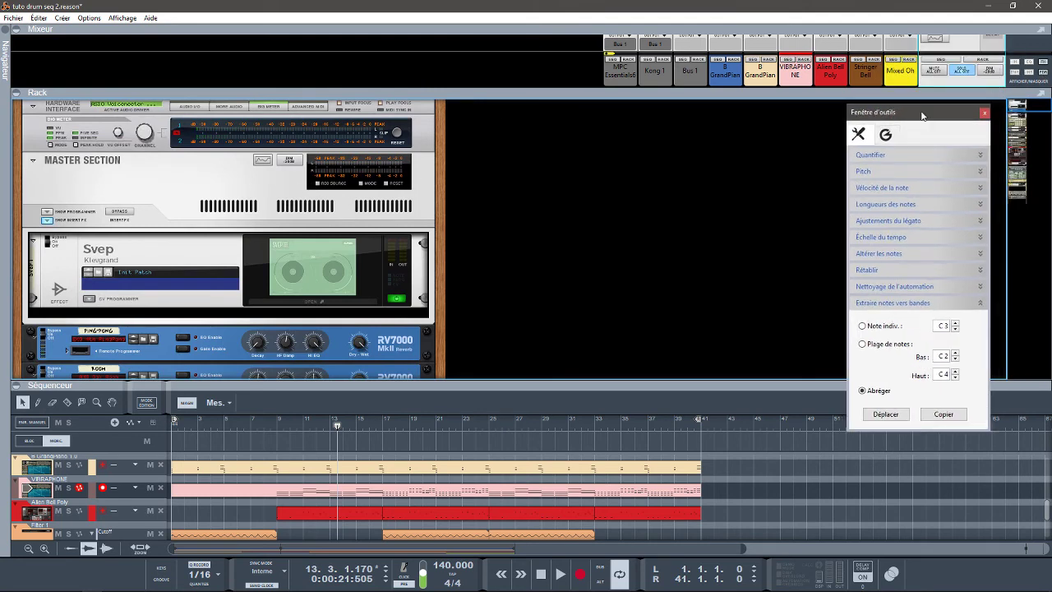
key("shift+Return")
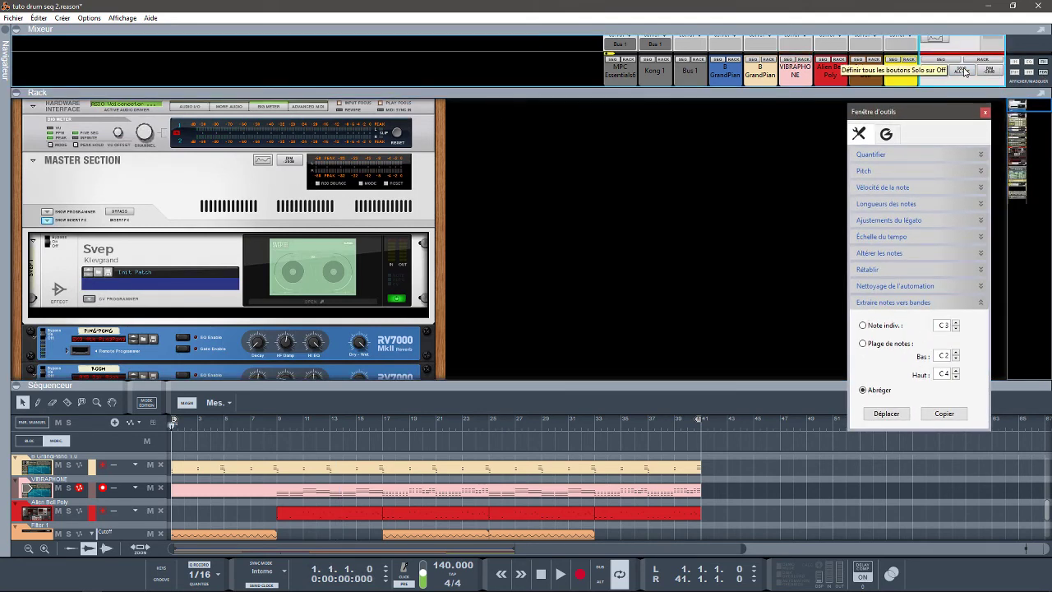
key("space")
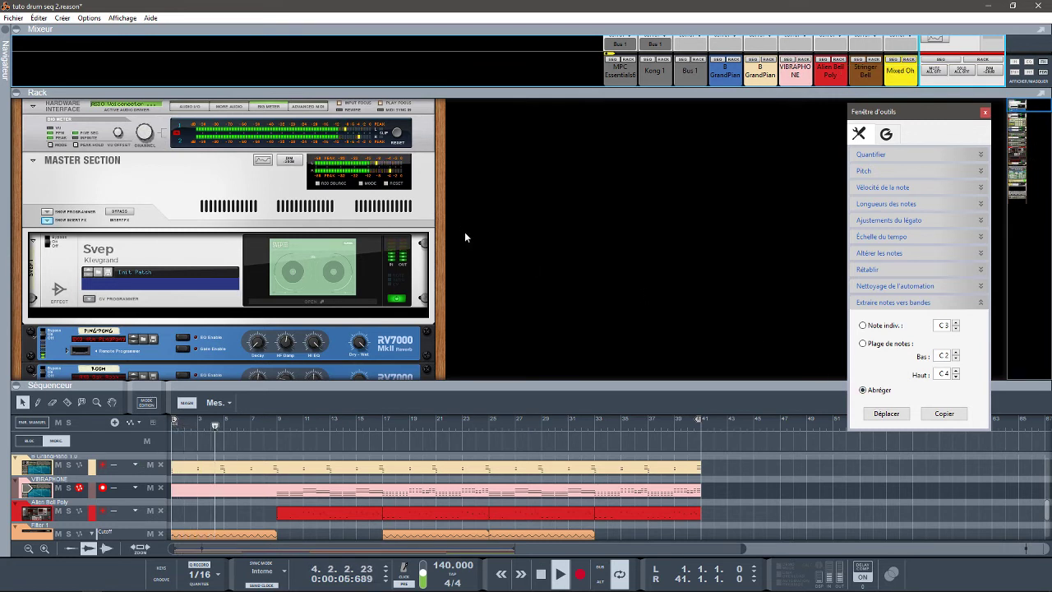
Hide the Master Section's insert effects, fold it, and enlarge the rack by hiding the sequencer and mixer to review the devices.
left_click(48, 221)
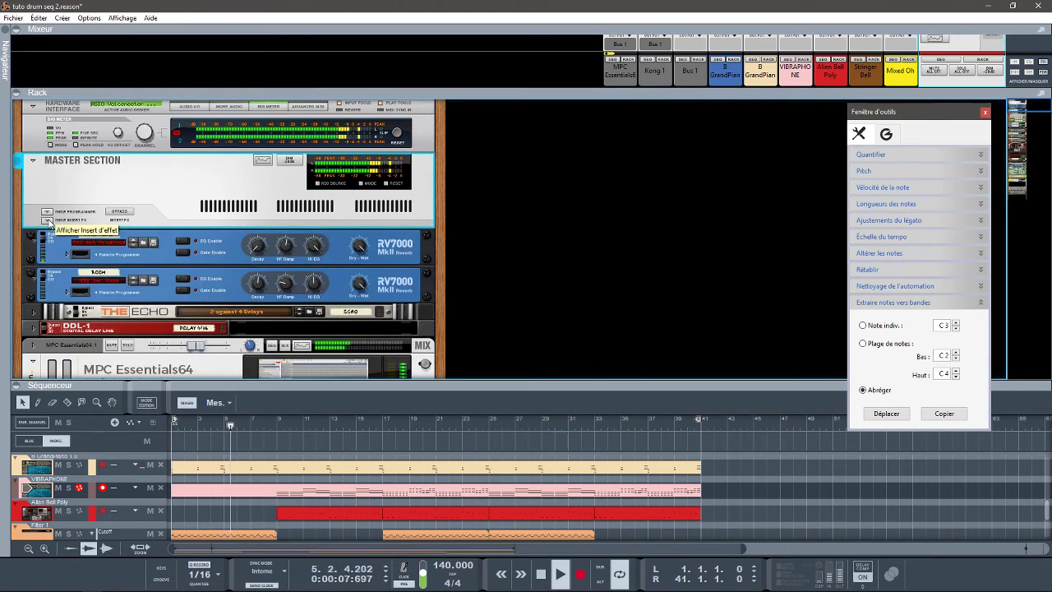
left_click(33, 160)
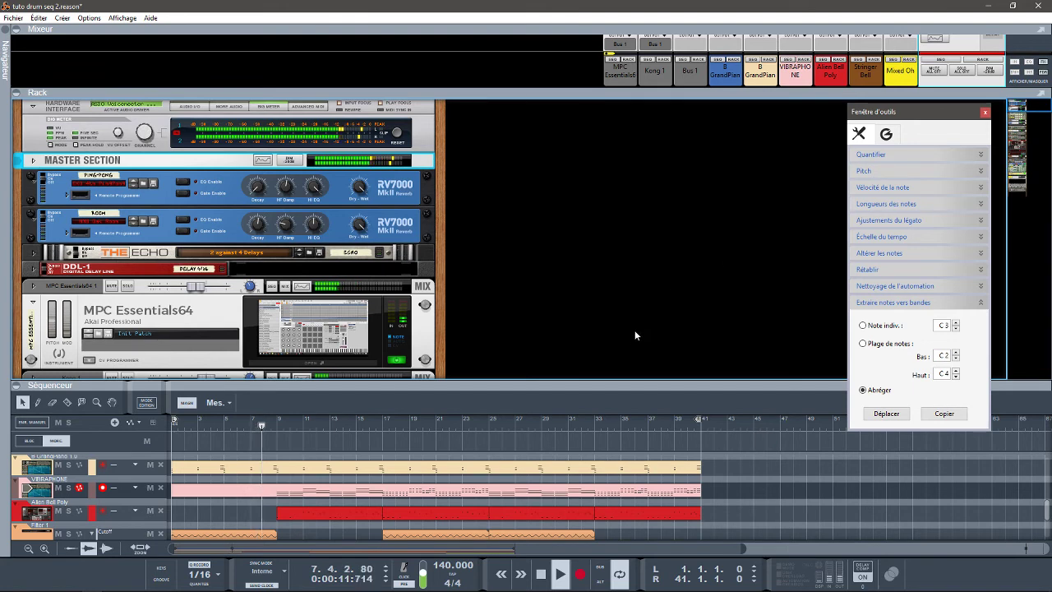
left_click(18, 386)
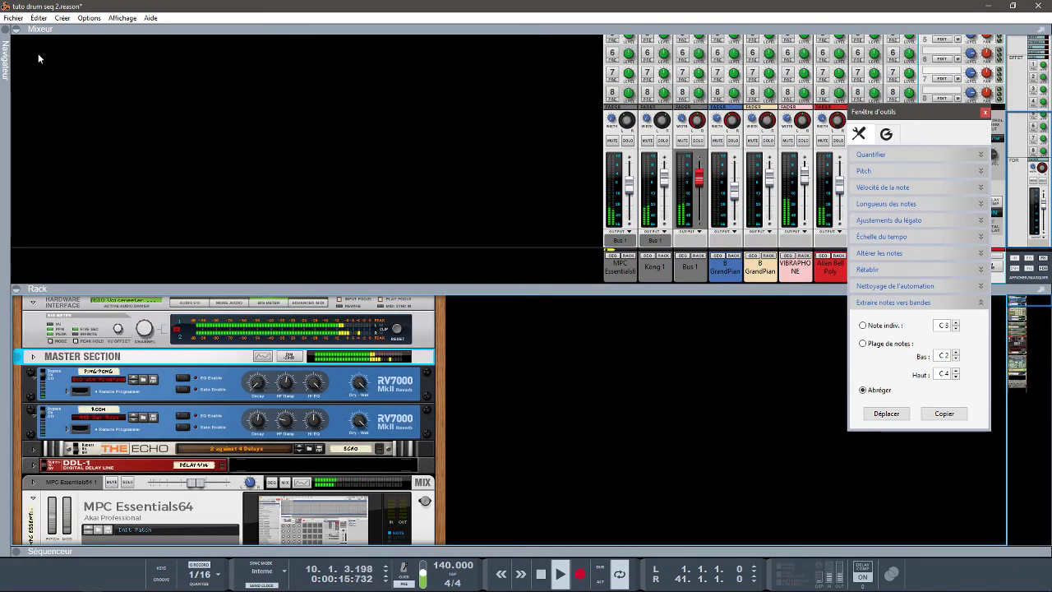
left_click(17, 31)
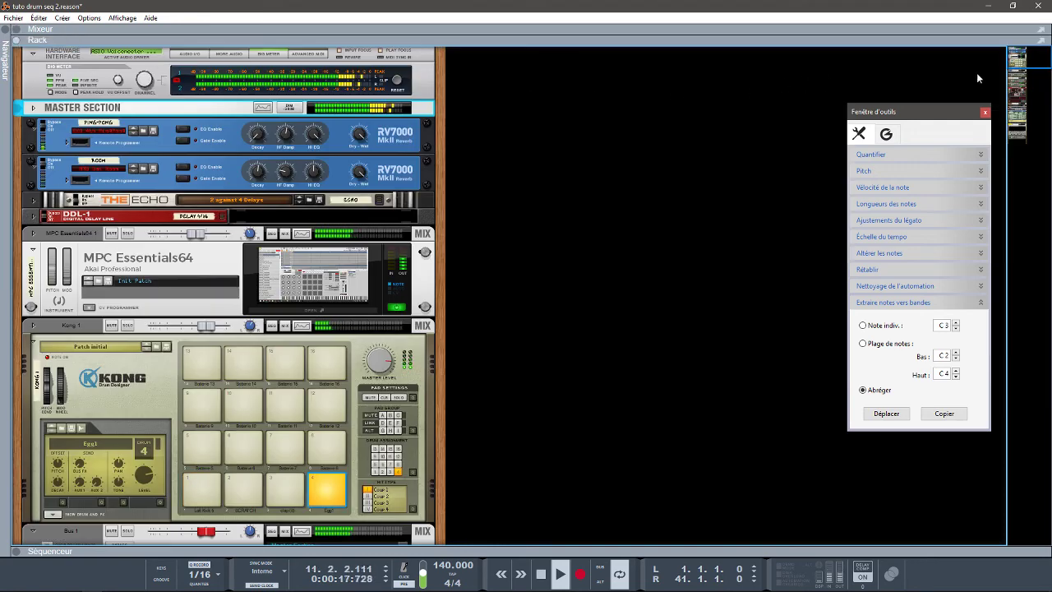
left_click_drag(1020, 63, 1049, 116)
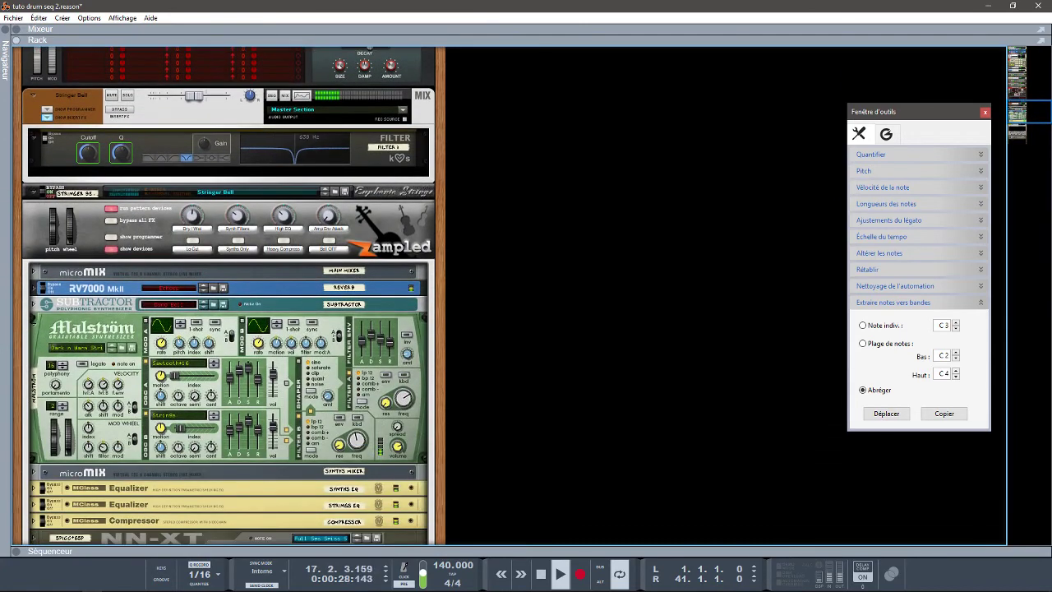
Show the sequencer again, hide the rack so all tracks are displayed, and stop playback.
left_click(21, 553)
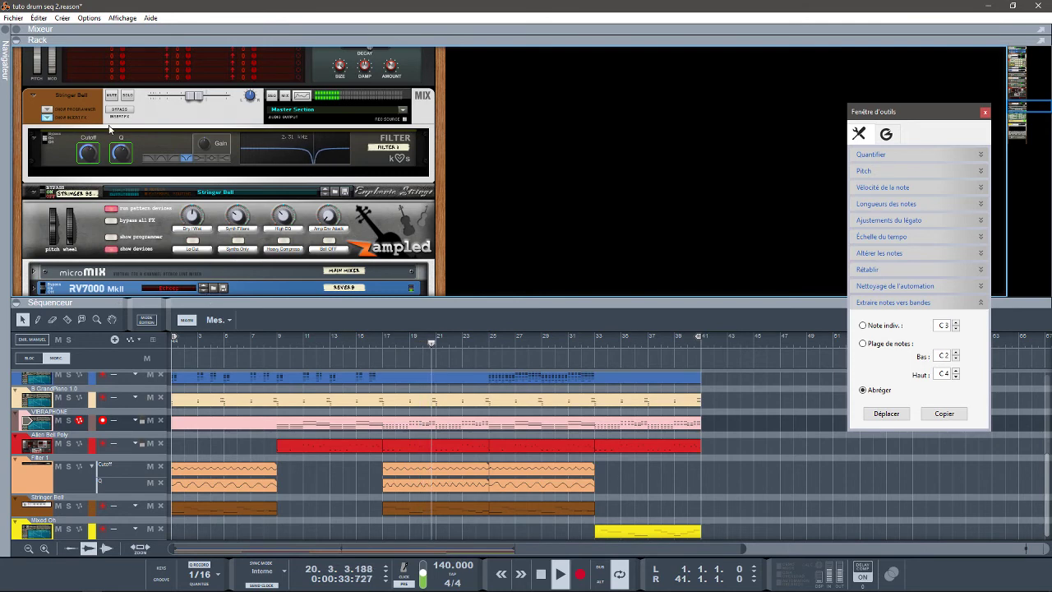
left_click(17, 41)
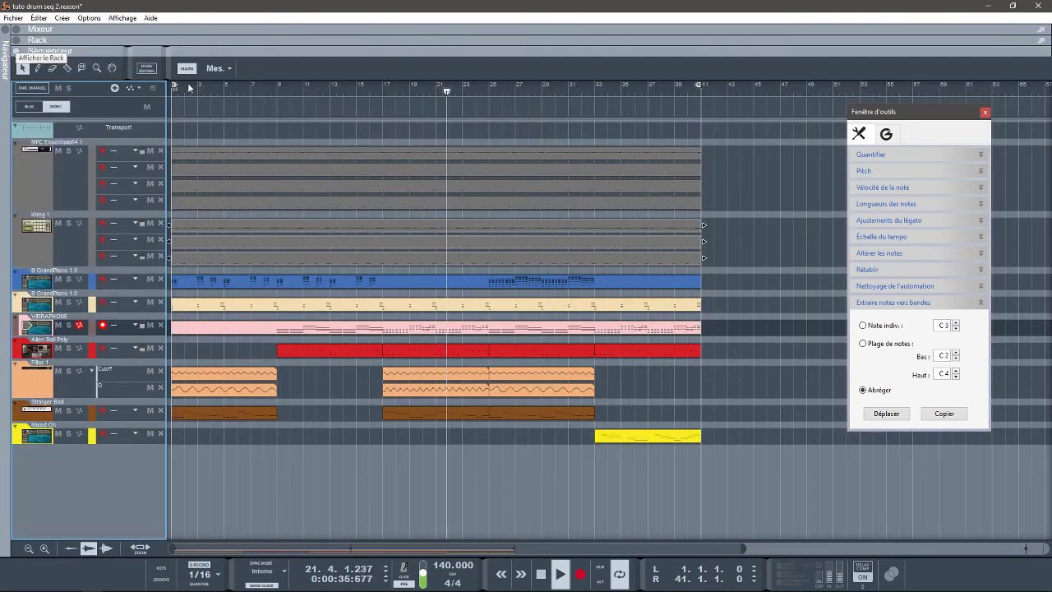
key("space")
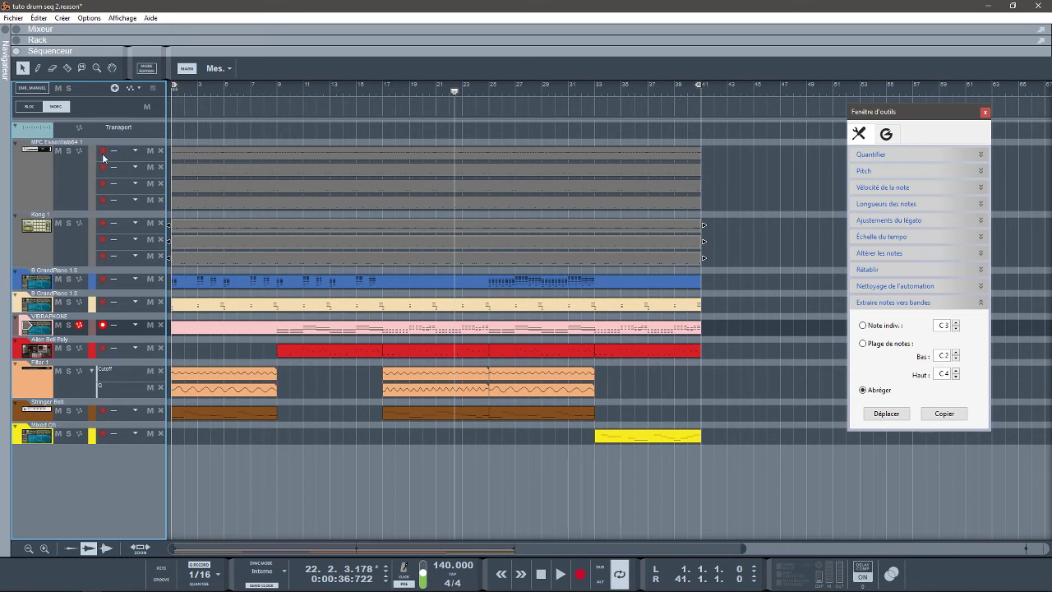
Solo the MPC Essentials64 1 track with only its first note lane active and unmute the other three lanes one by one during playback.
left_click(68, 151)
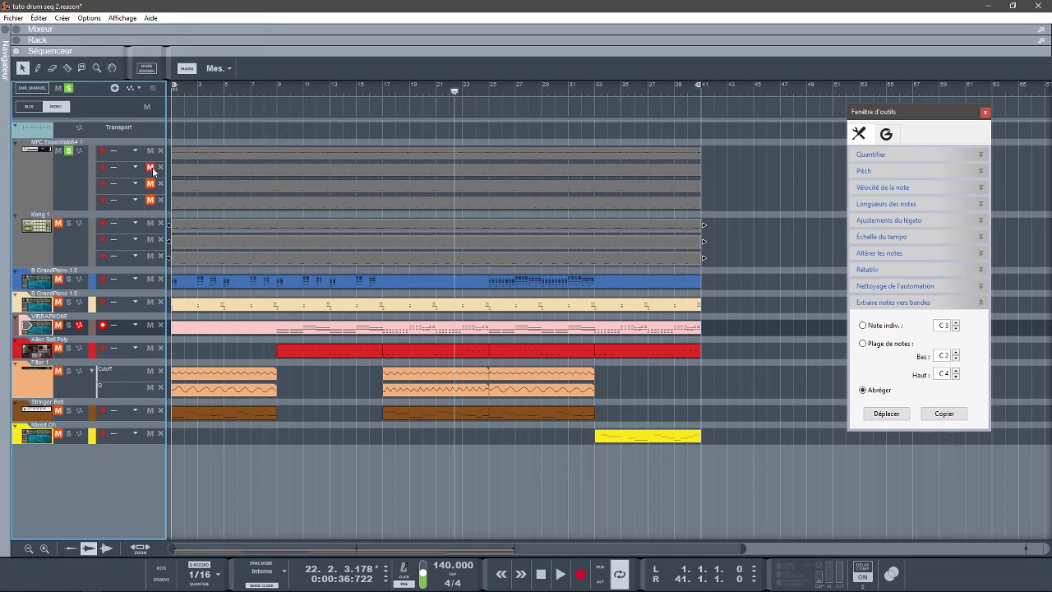
key("space")
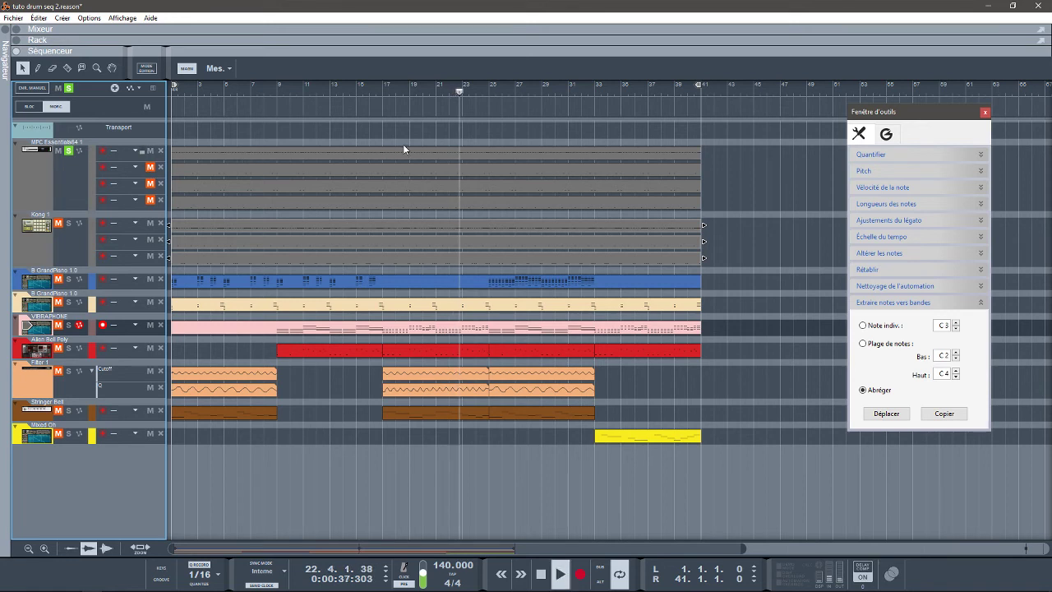
left_click(150, 183)
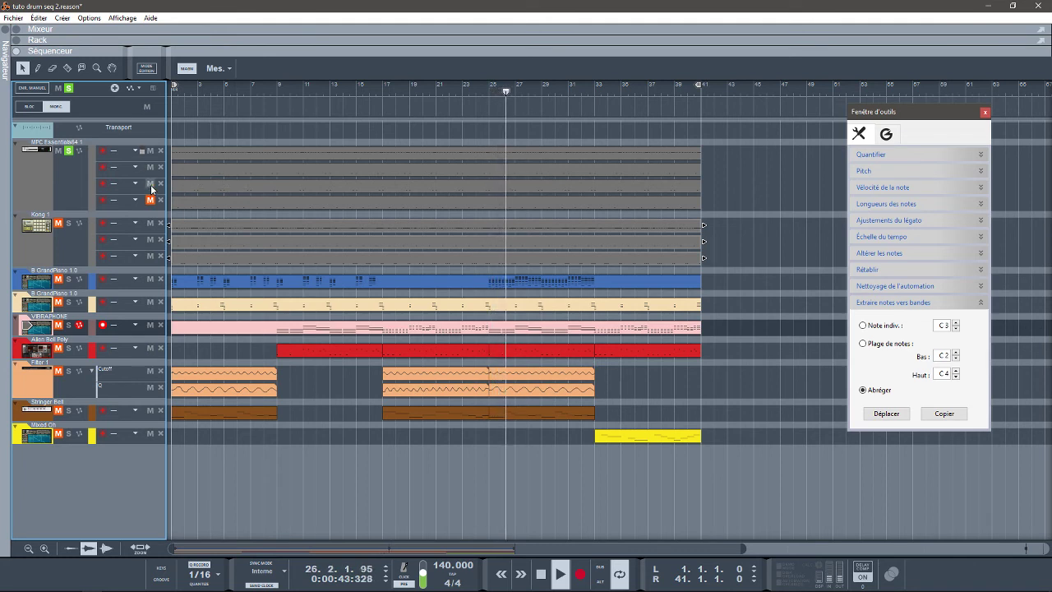
left_click(150, 200)
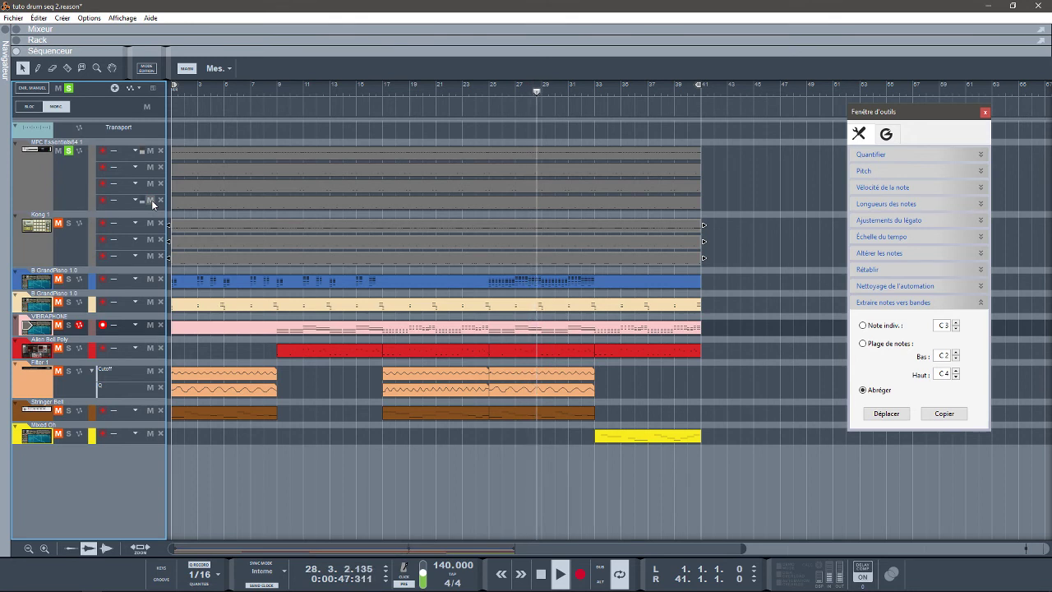
Solo the Kong 1 track together with MPC Essentials64 1, resume playback to hear both, and turn off all track solos.
key("space")
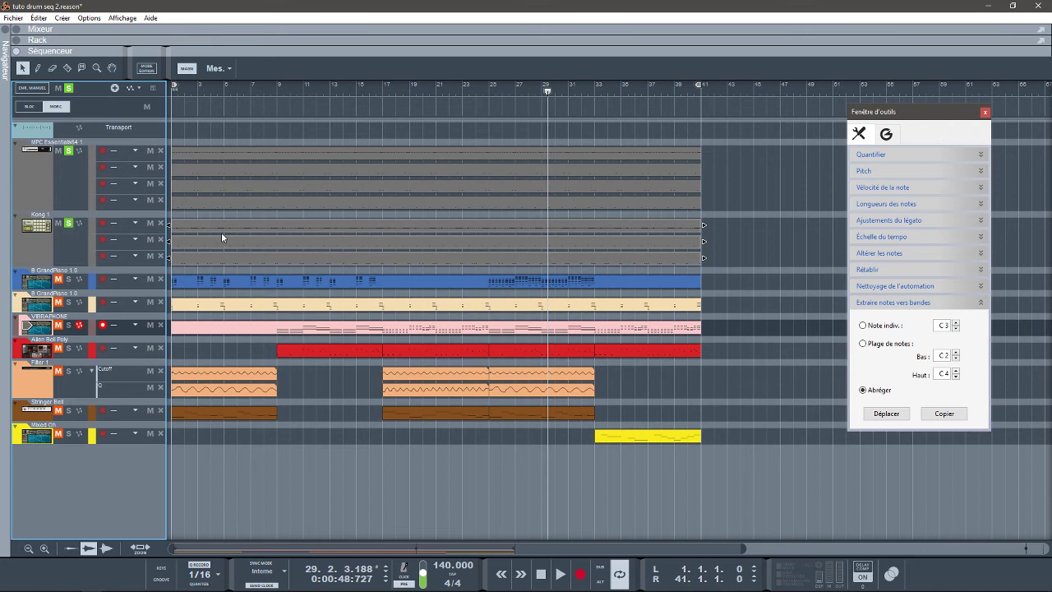
key("space")
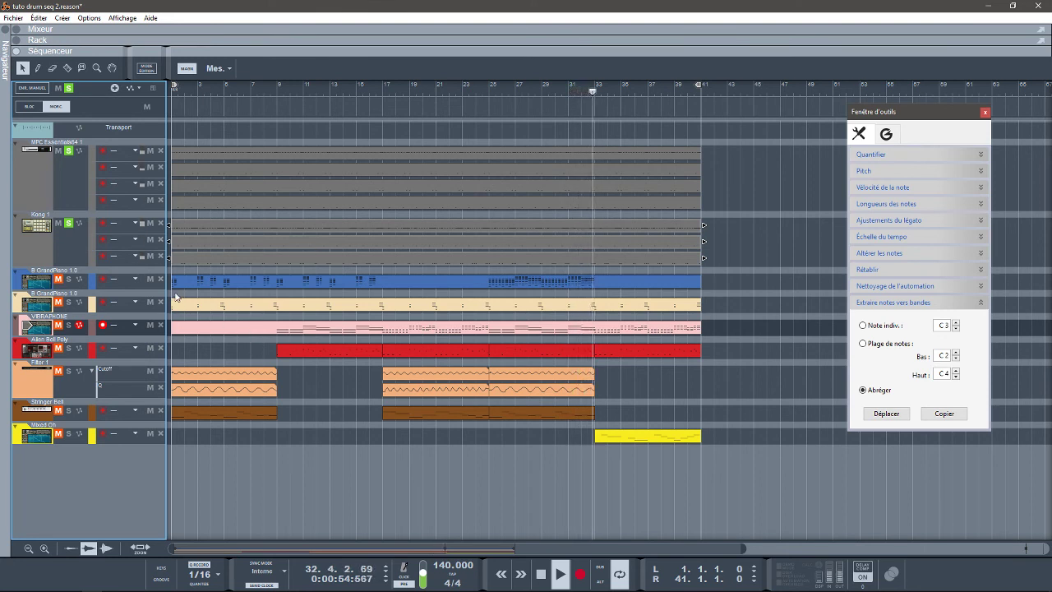
left_click(69, 88)
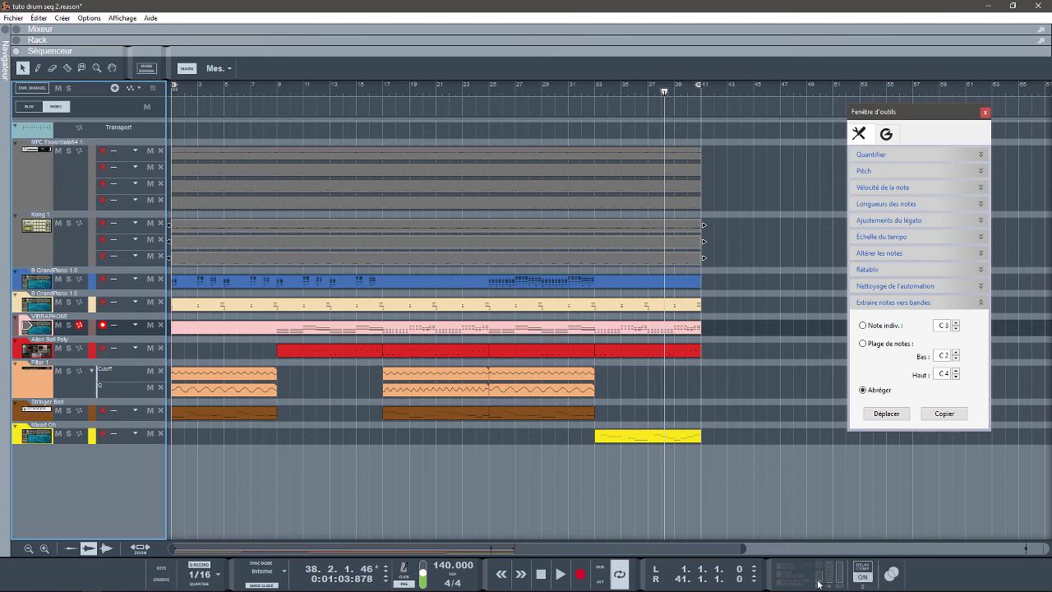
Play the song from bar 1 while reviewing the rack devices at full height with the sequencer hidden, and stop playback.
key("shift+Return")
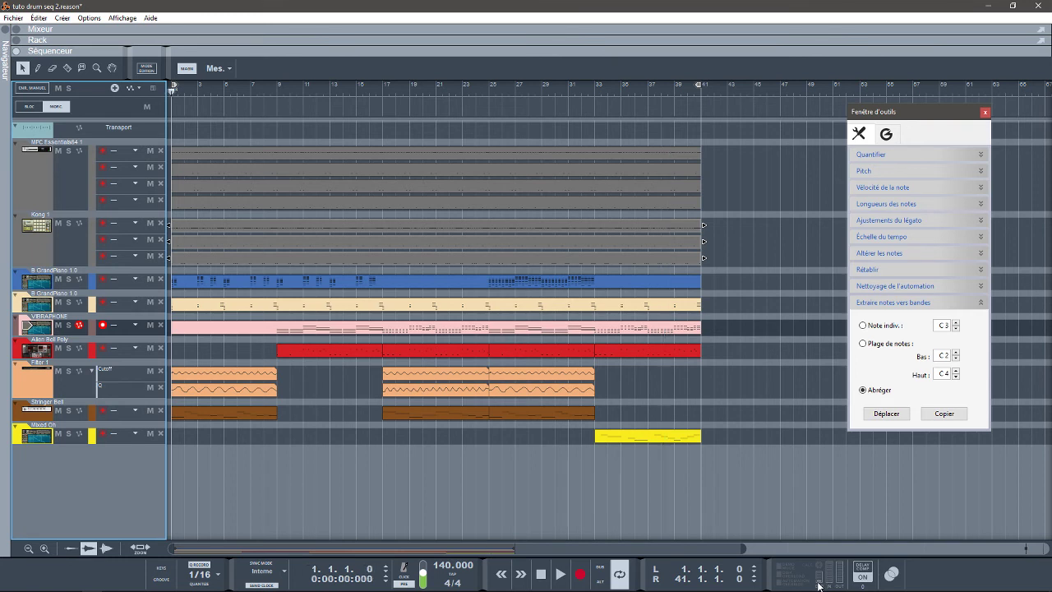
key("space")
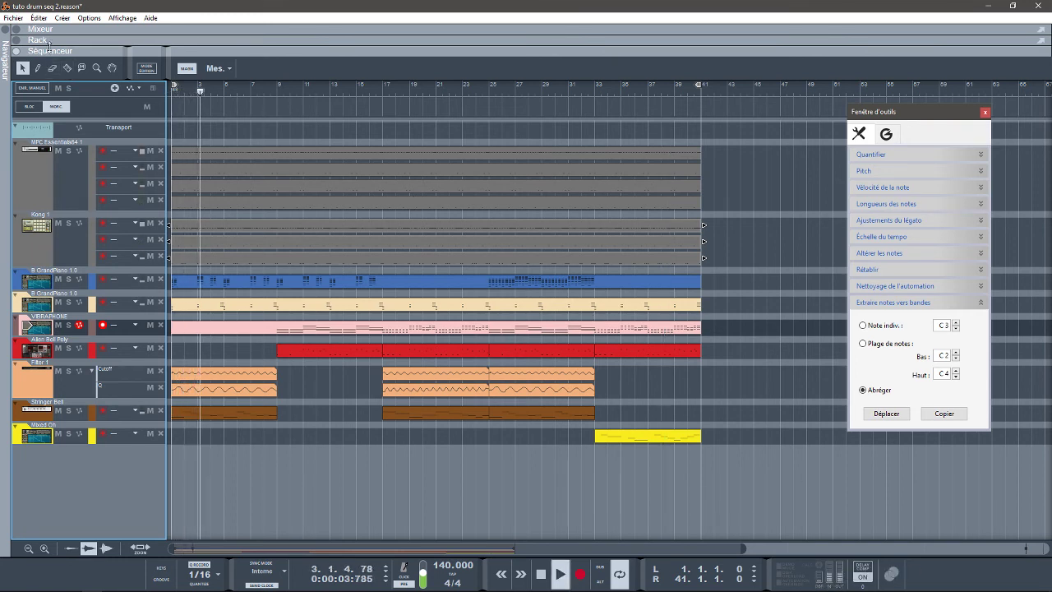
left_click(16, 40)
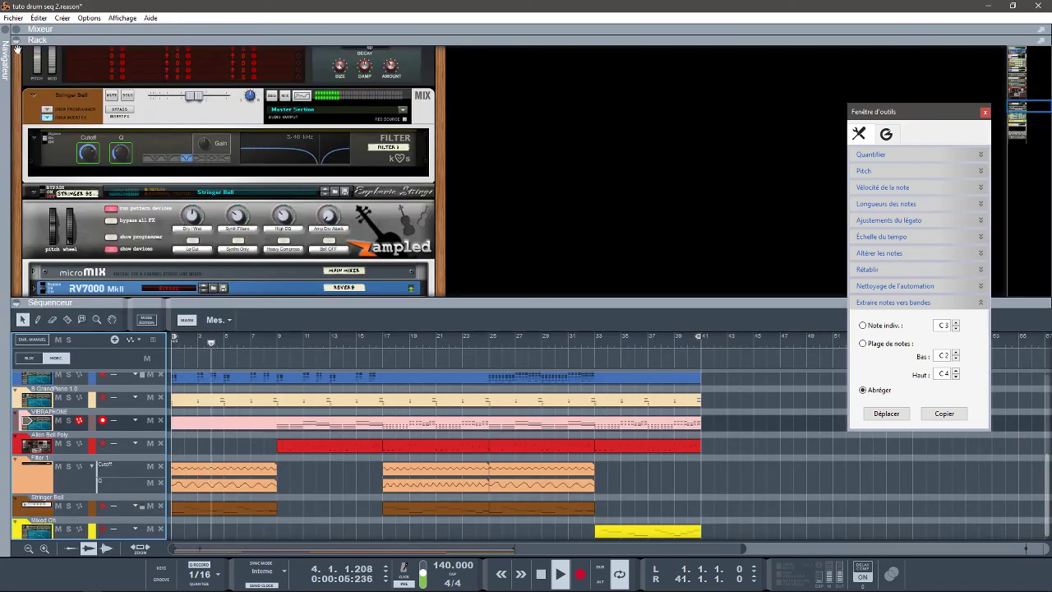
left_click(17, 304)
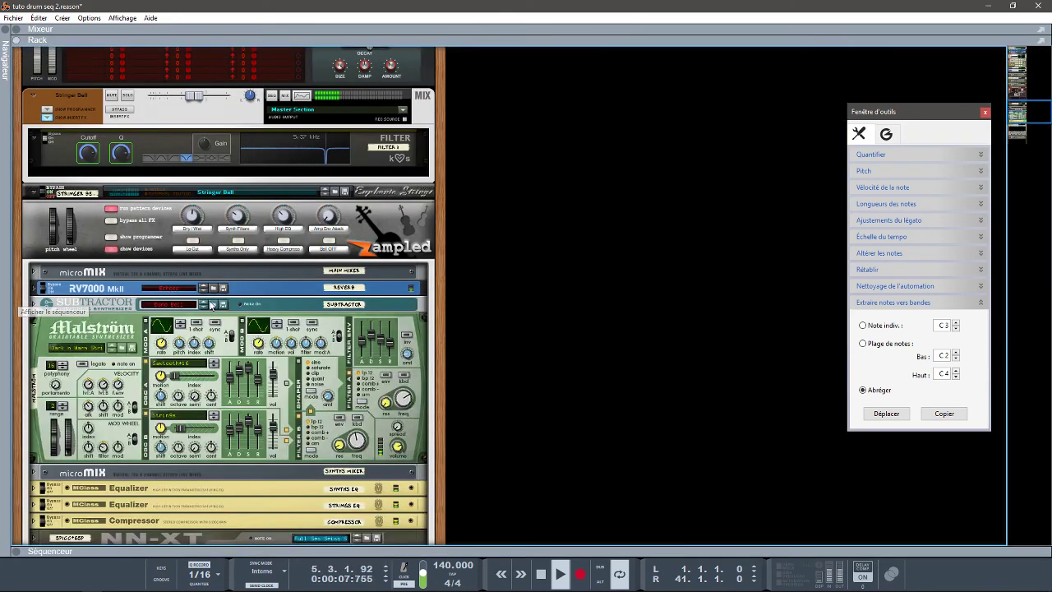
left_click_drag(1025, 112, 1022, 63)
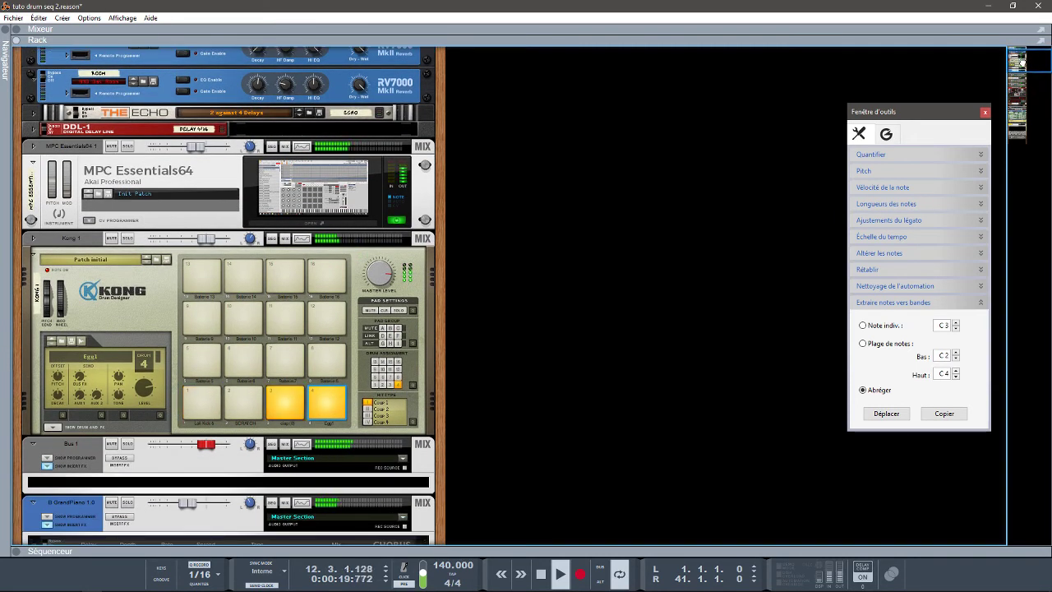
left_click_drag(1023, 60, 1037, 82)
key("space")
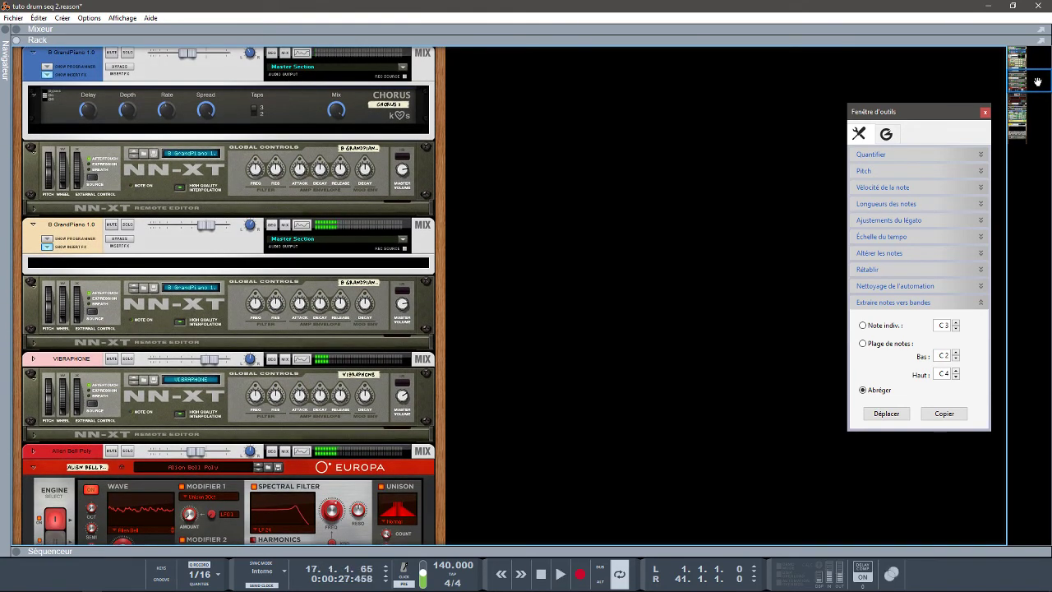
Show the Navigateur and display the available Players devices.
left_click(6, 31)
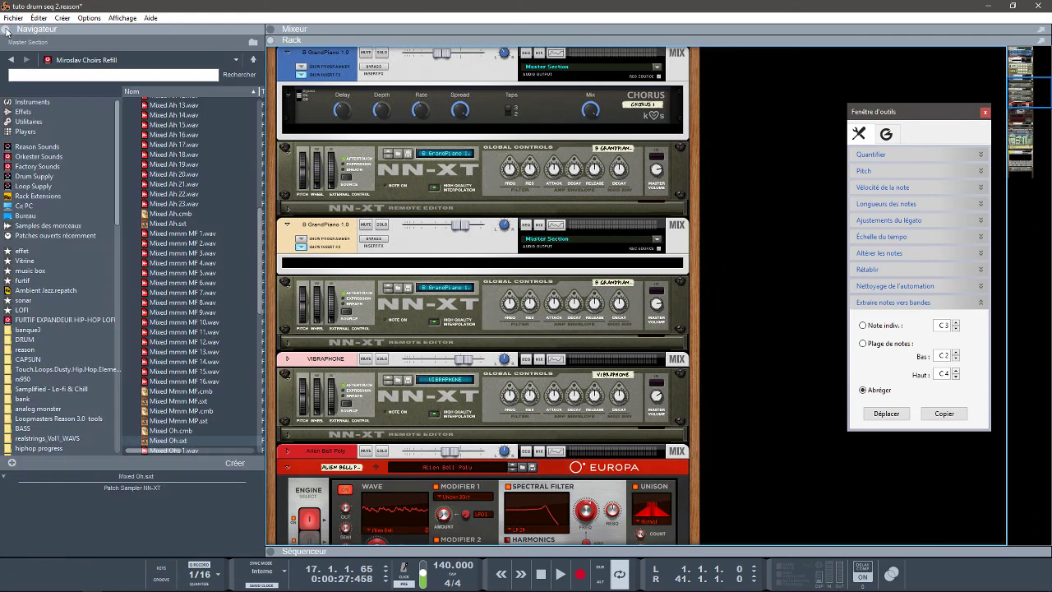
left_click(28, 133)
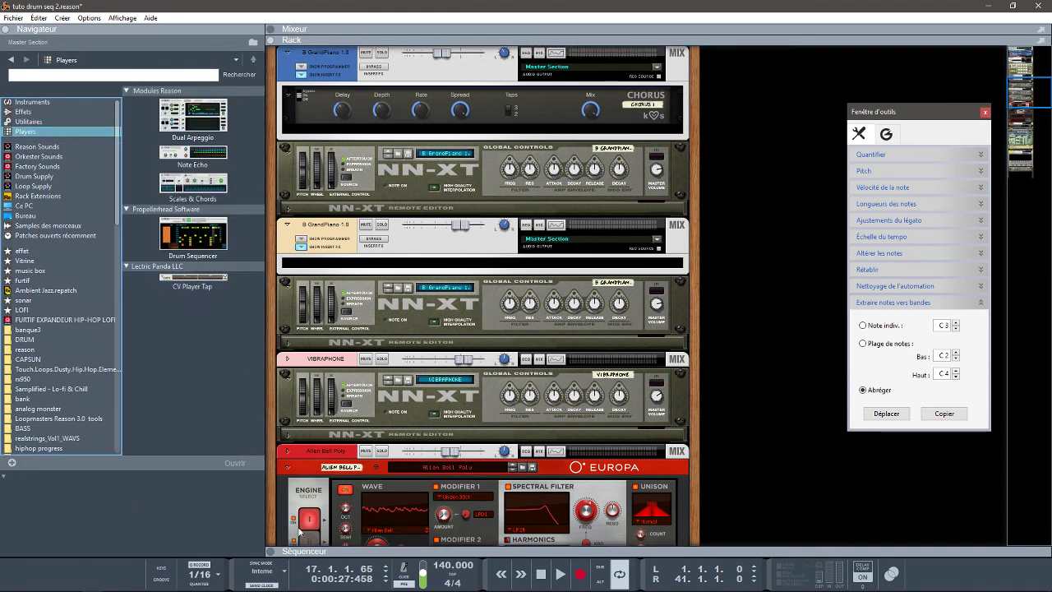
Switch to the web browser and look through the CV Player Tap, grid64G Gate Sequencer, ChordSet and Mercury 4 Voice Polyphonic Arpeggiator shop pages.
mouse_move(440, 589)
left_click(334, 584)
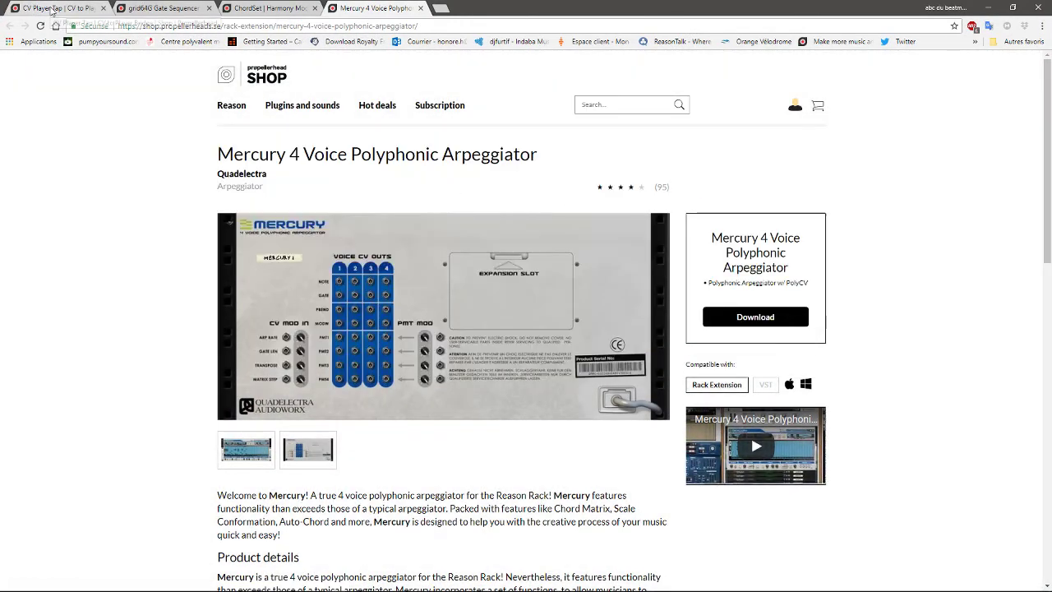
left_click(51, 8)
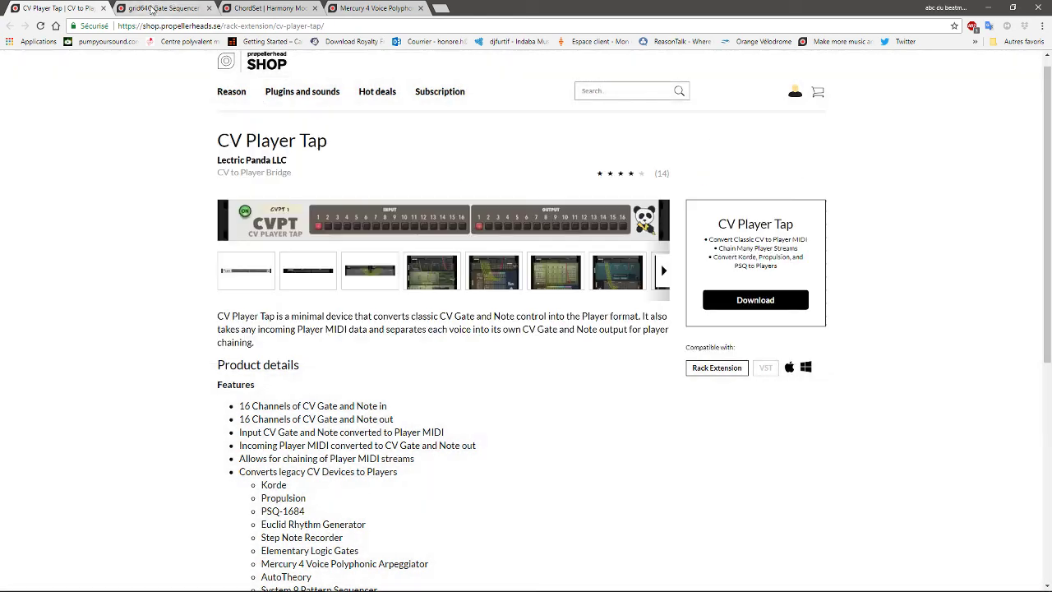
left_click(161, 8)
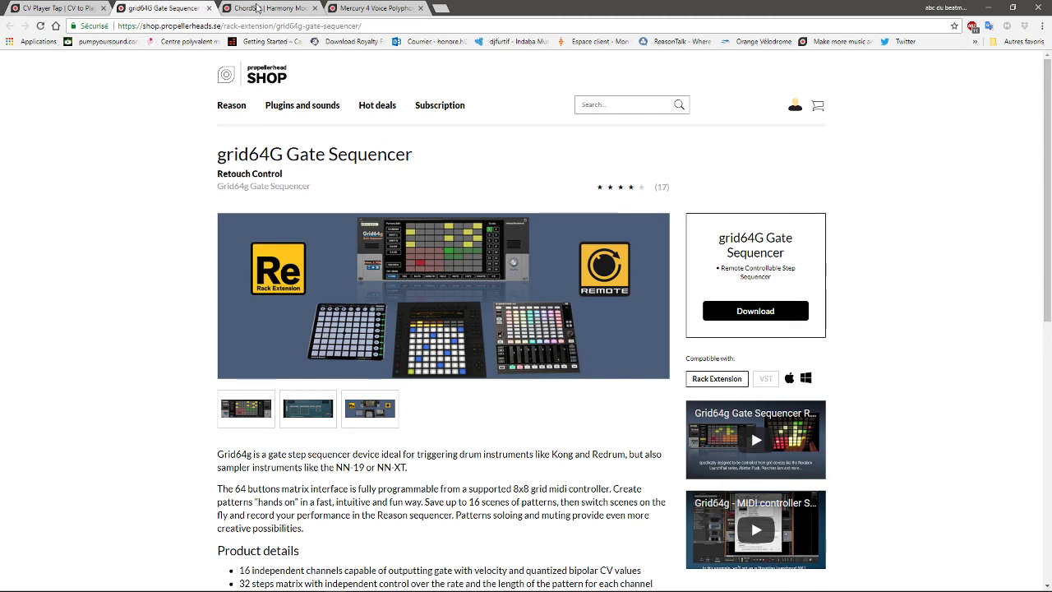
left_click(278, 10)
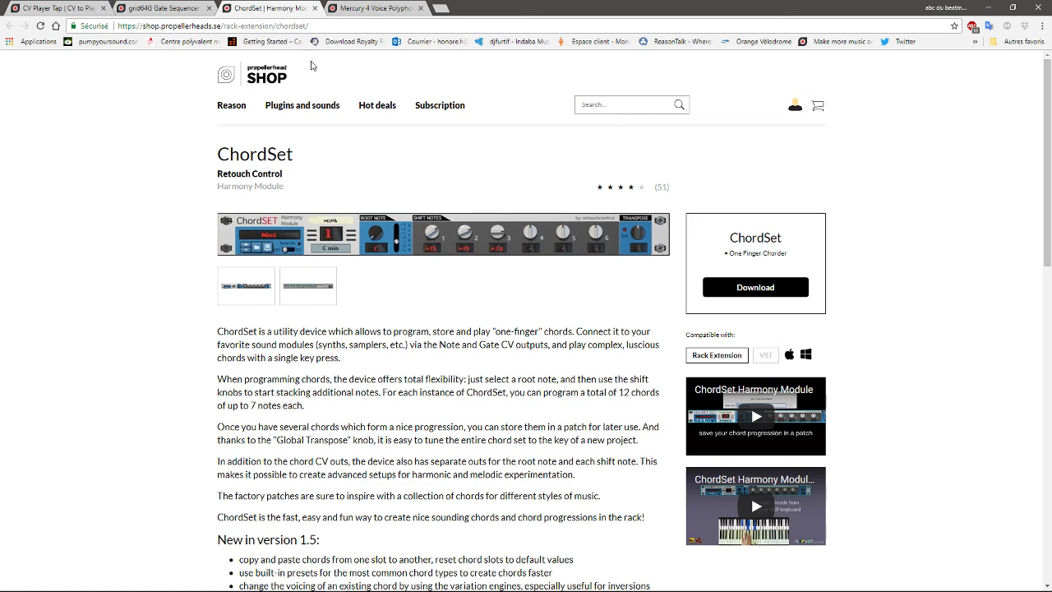
left_click(371, 11)
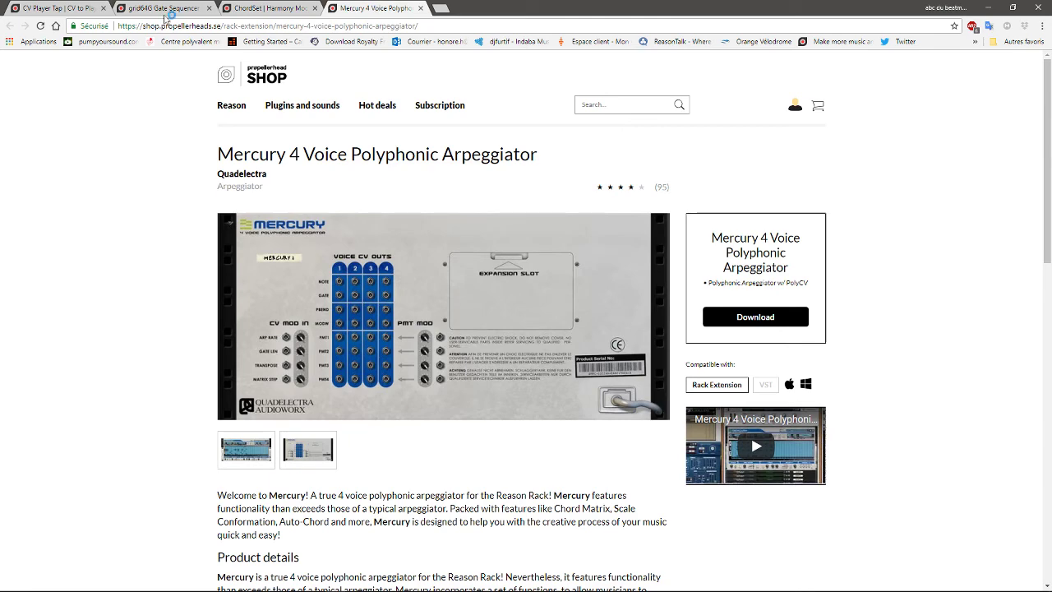
Revisit the four Rack Extension shop pages to compare the sequencer, arpeggiator and chord devices with CV Player Tap, and return to Reason.
left_click(154, 9)
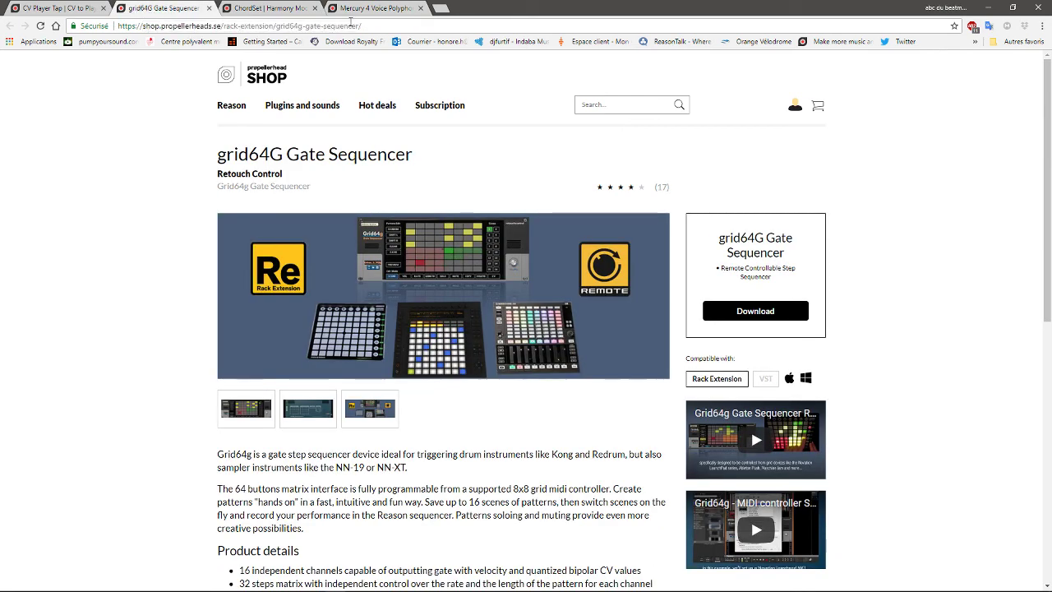
left_click(366, 10)
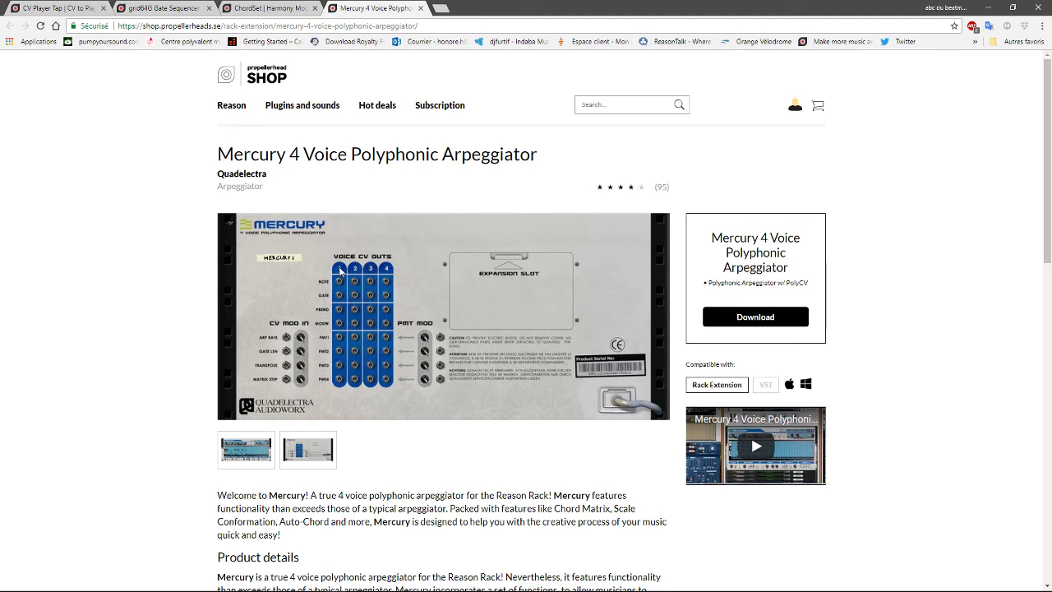
left_click(57, 12)
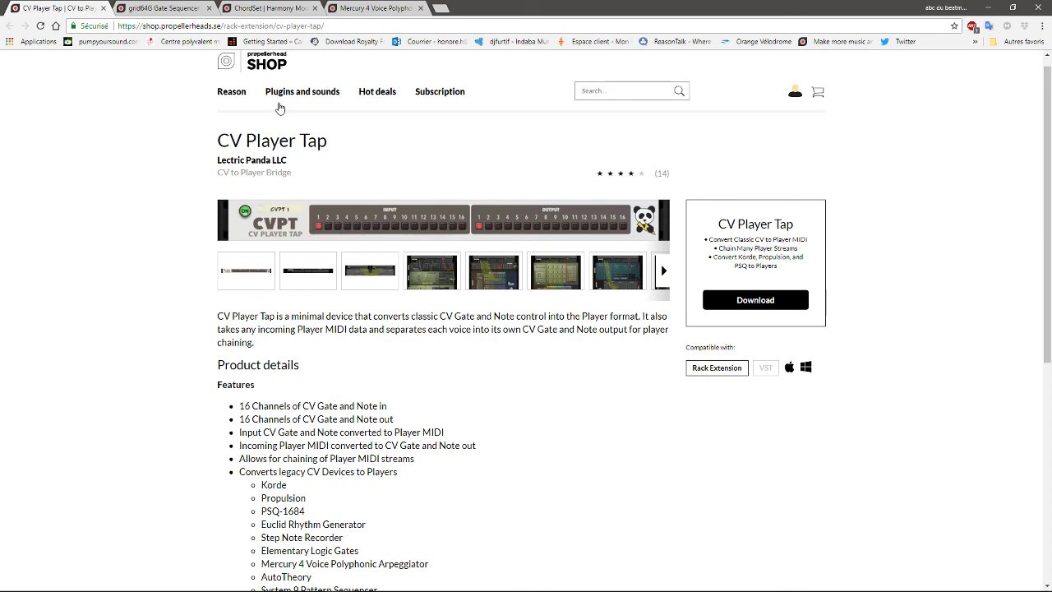
left_click(360, 10)
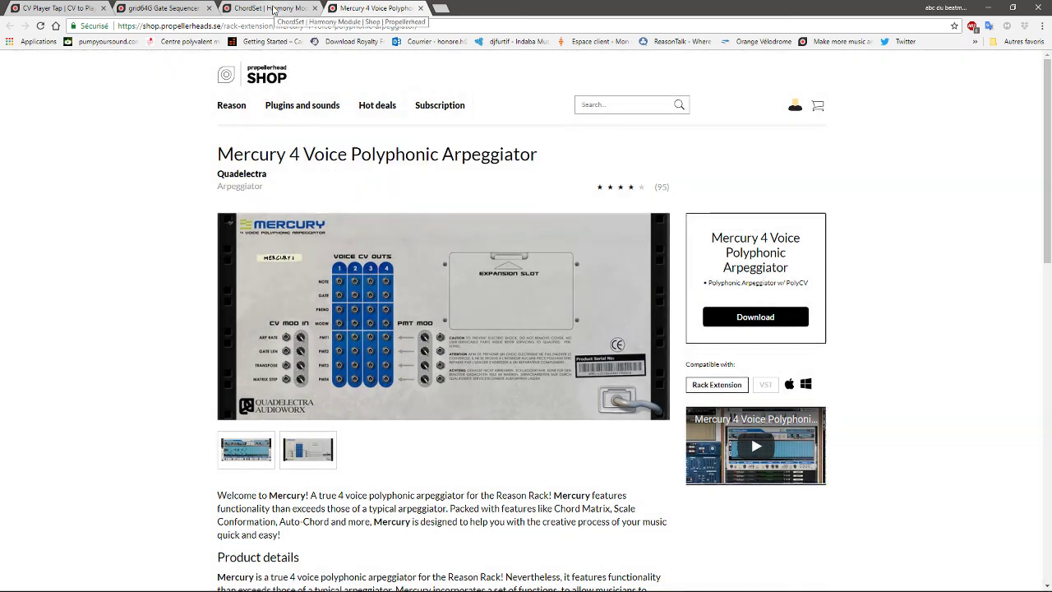
left_click(267, 9)
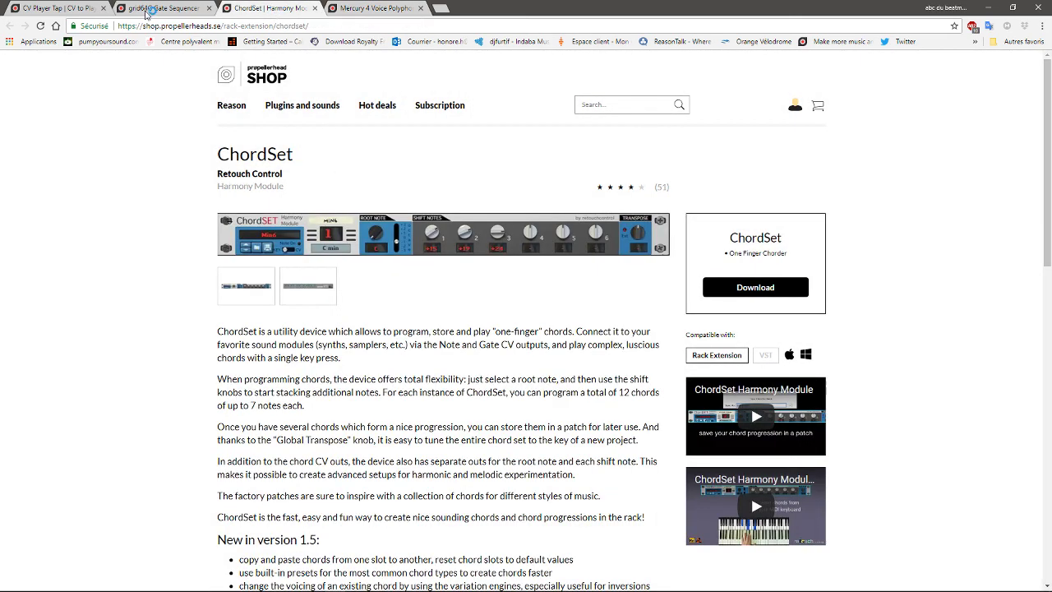
left_click(165, 8)
left_click(57, 8)
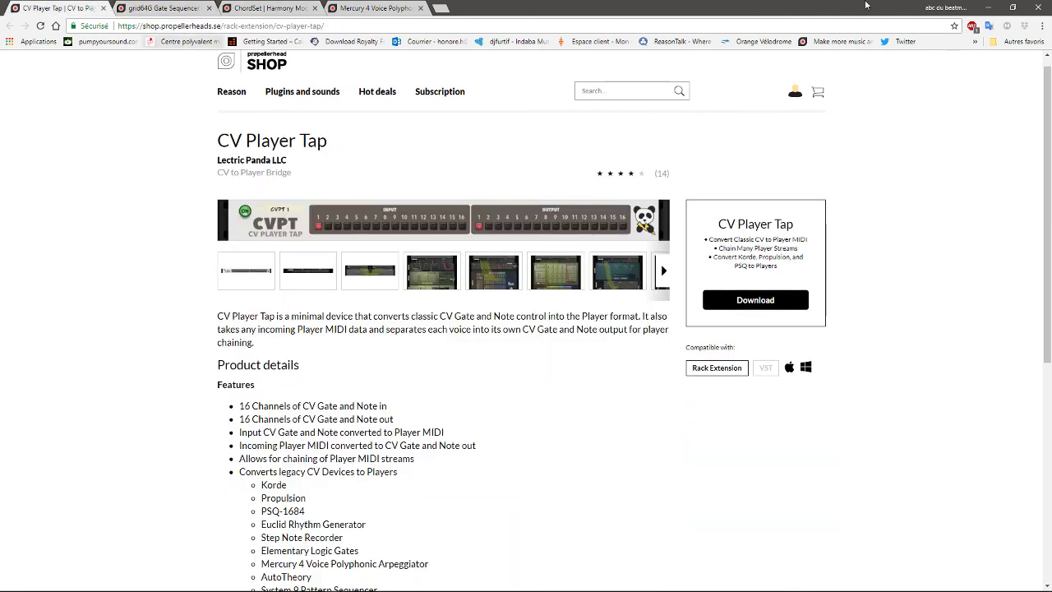
left_click(989, 7)
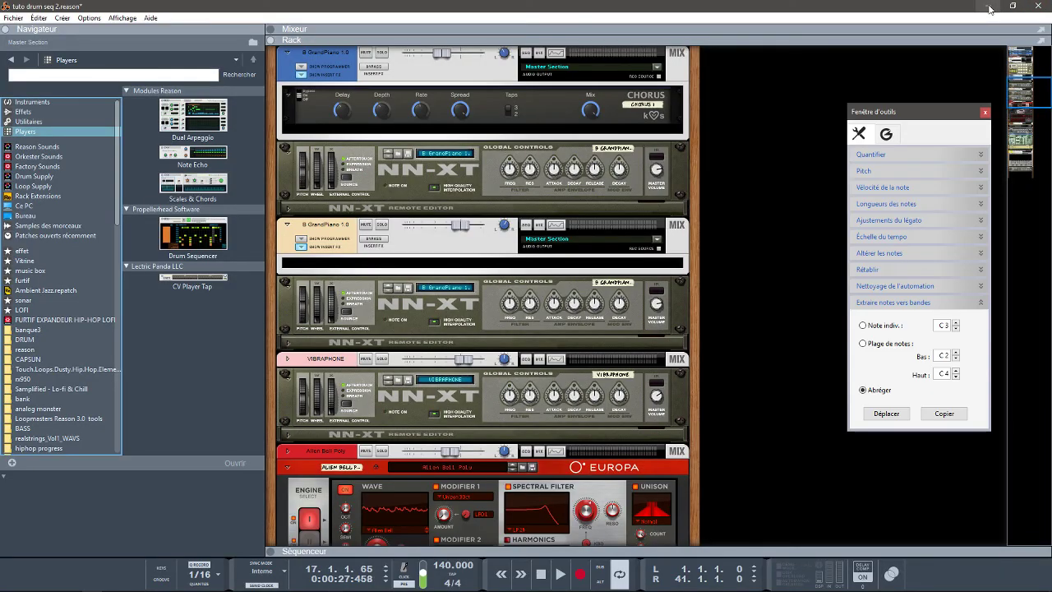
Show the sequencer below the rack and select the MPC Essentials64 1 track.
left_click(275, 553)
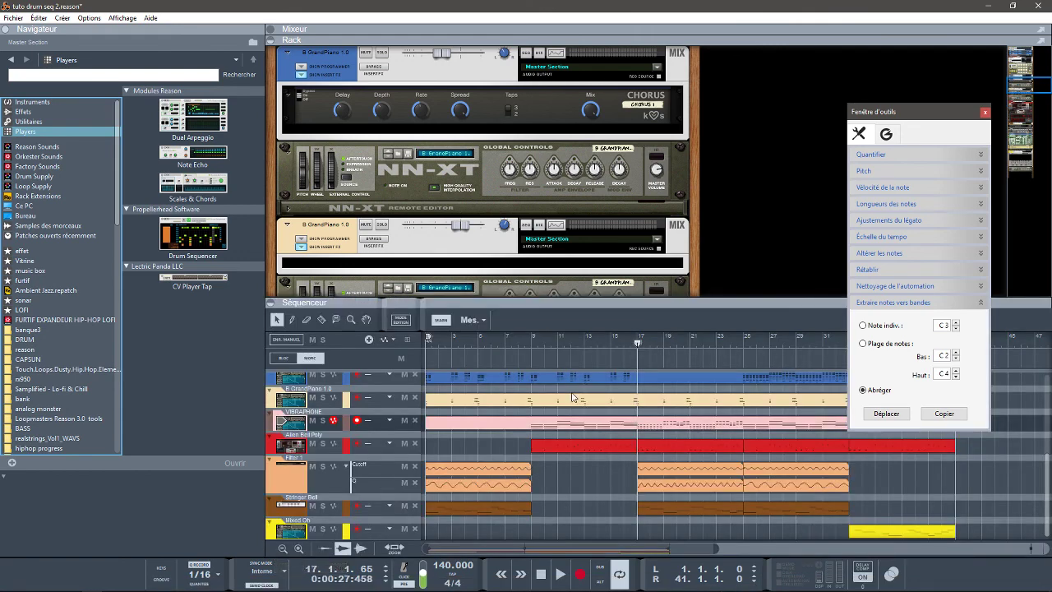
left_click_drag(1047, 476, 1044, 388)
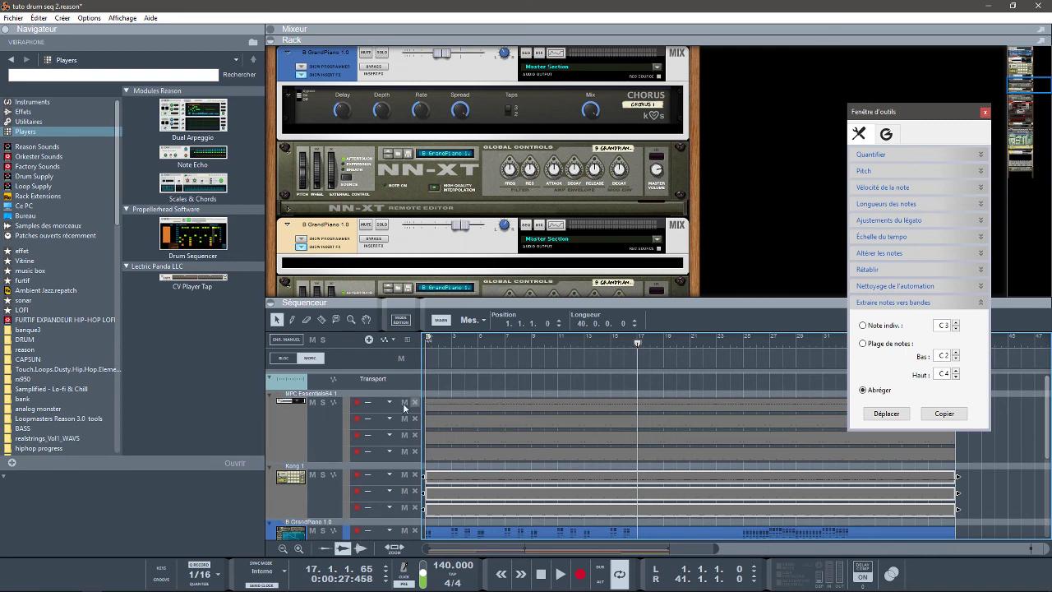
left_click(309, 425)
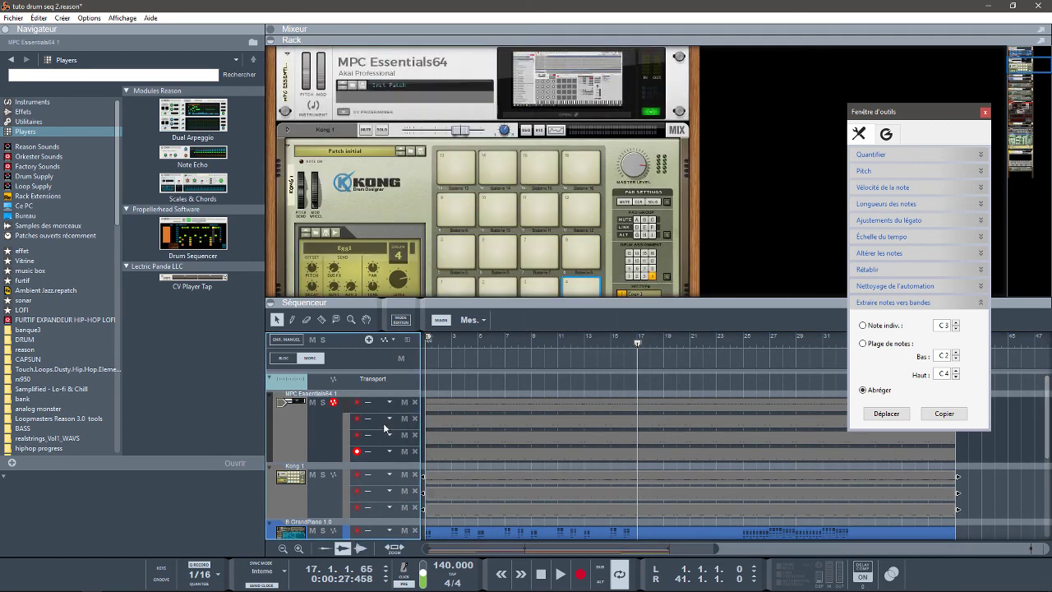